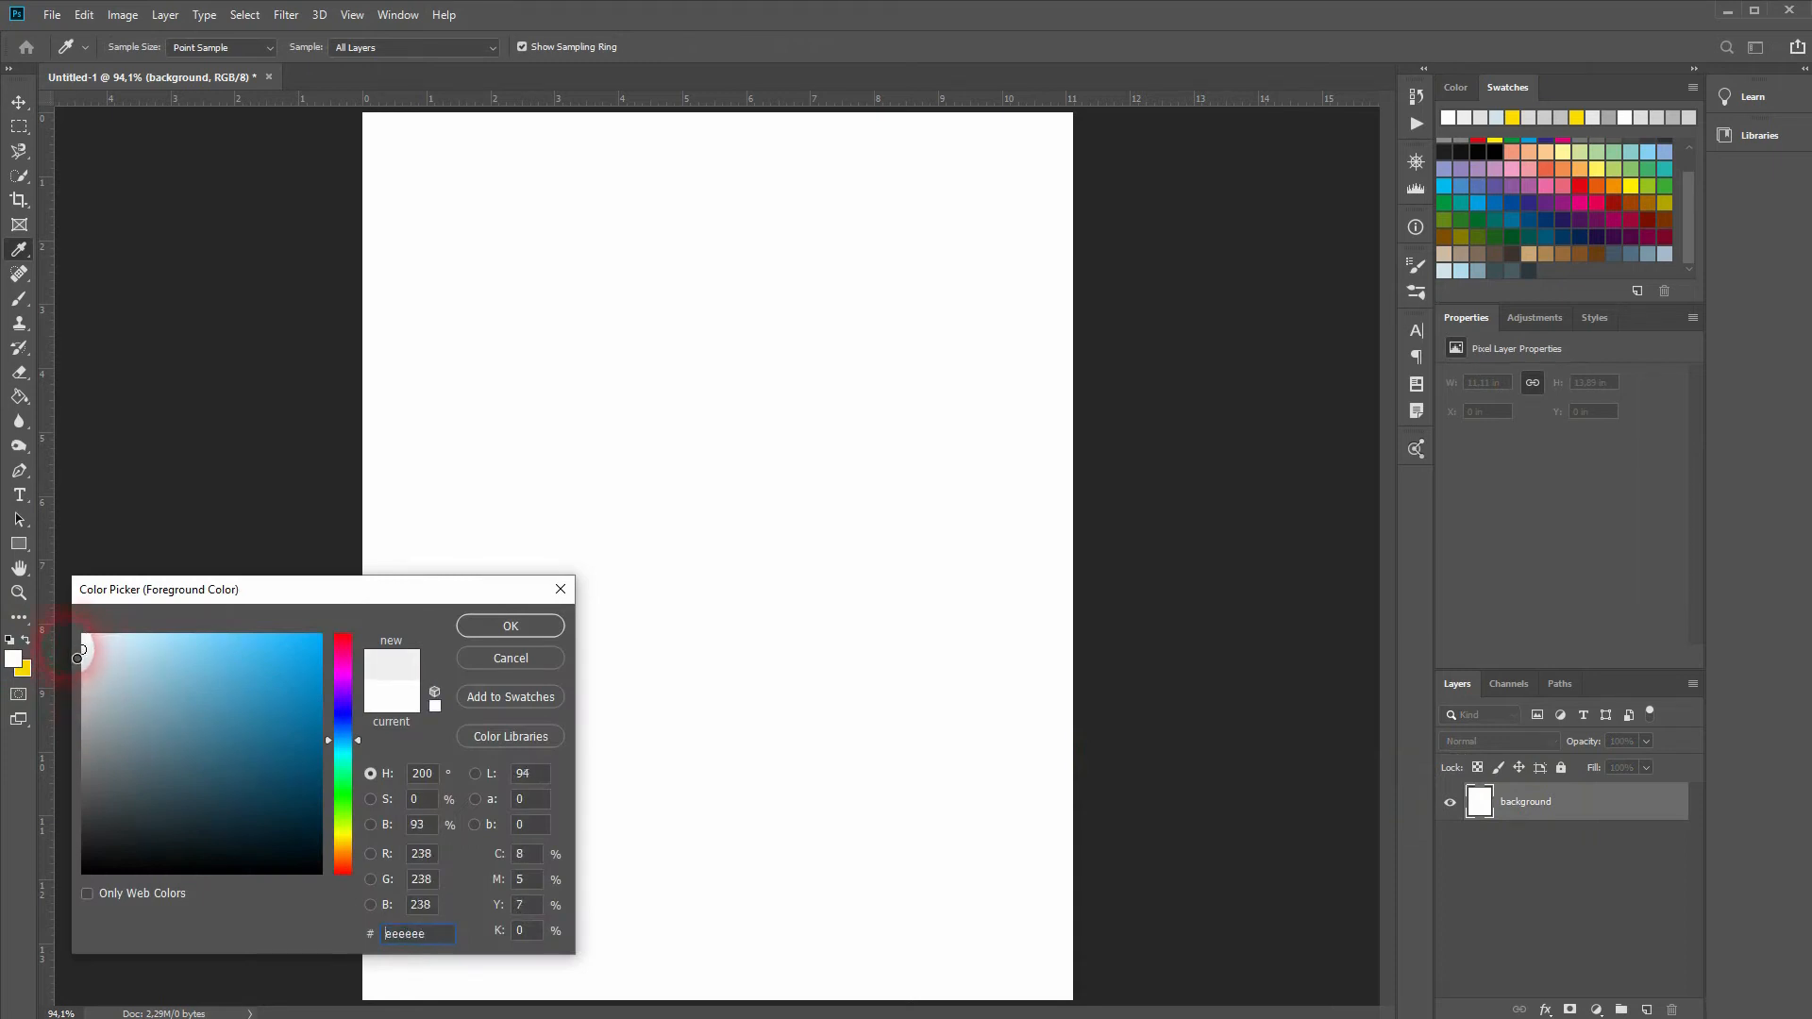
Step: Fill the white background layer with the light grey #ededed using the Paint Bucket
click(498, 631)
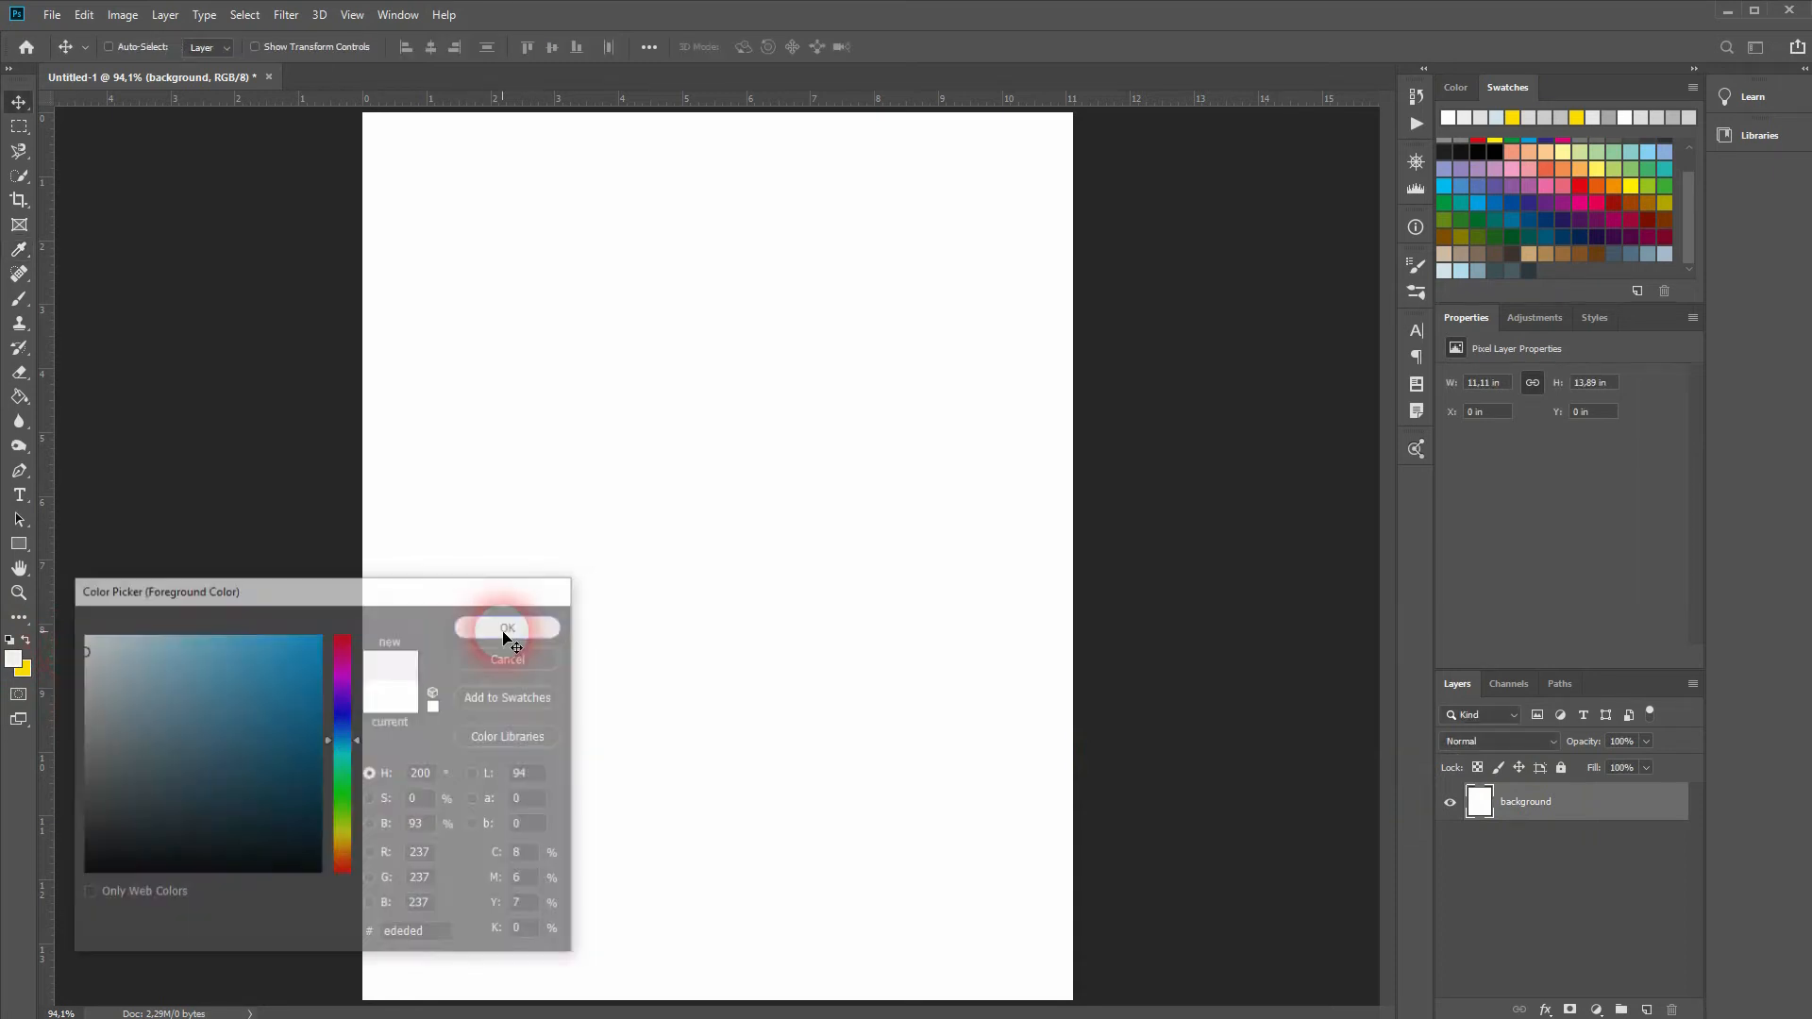
key(g)
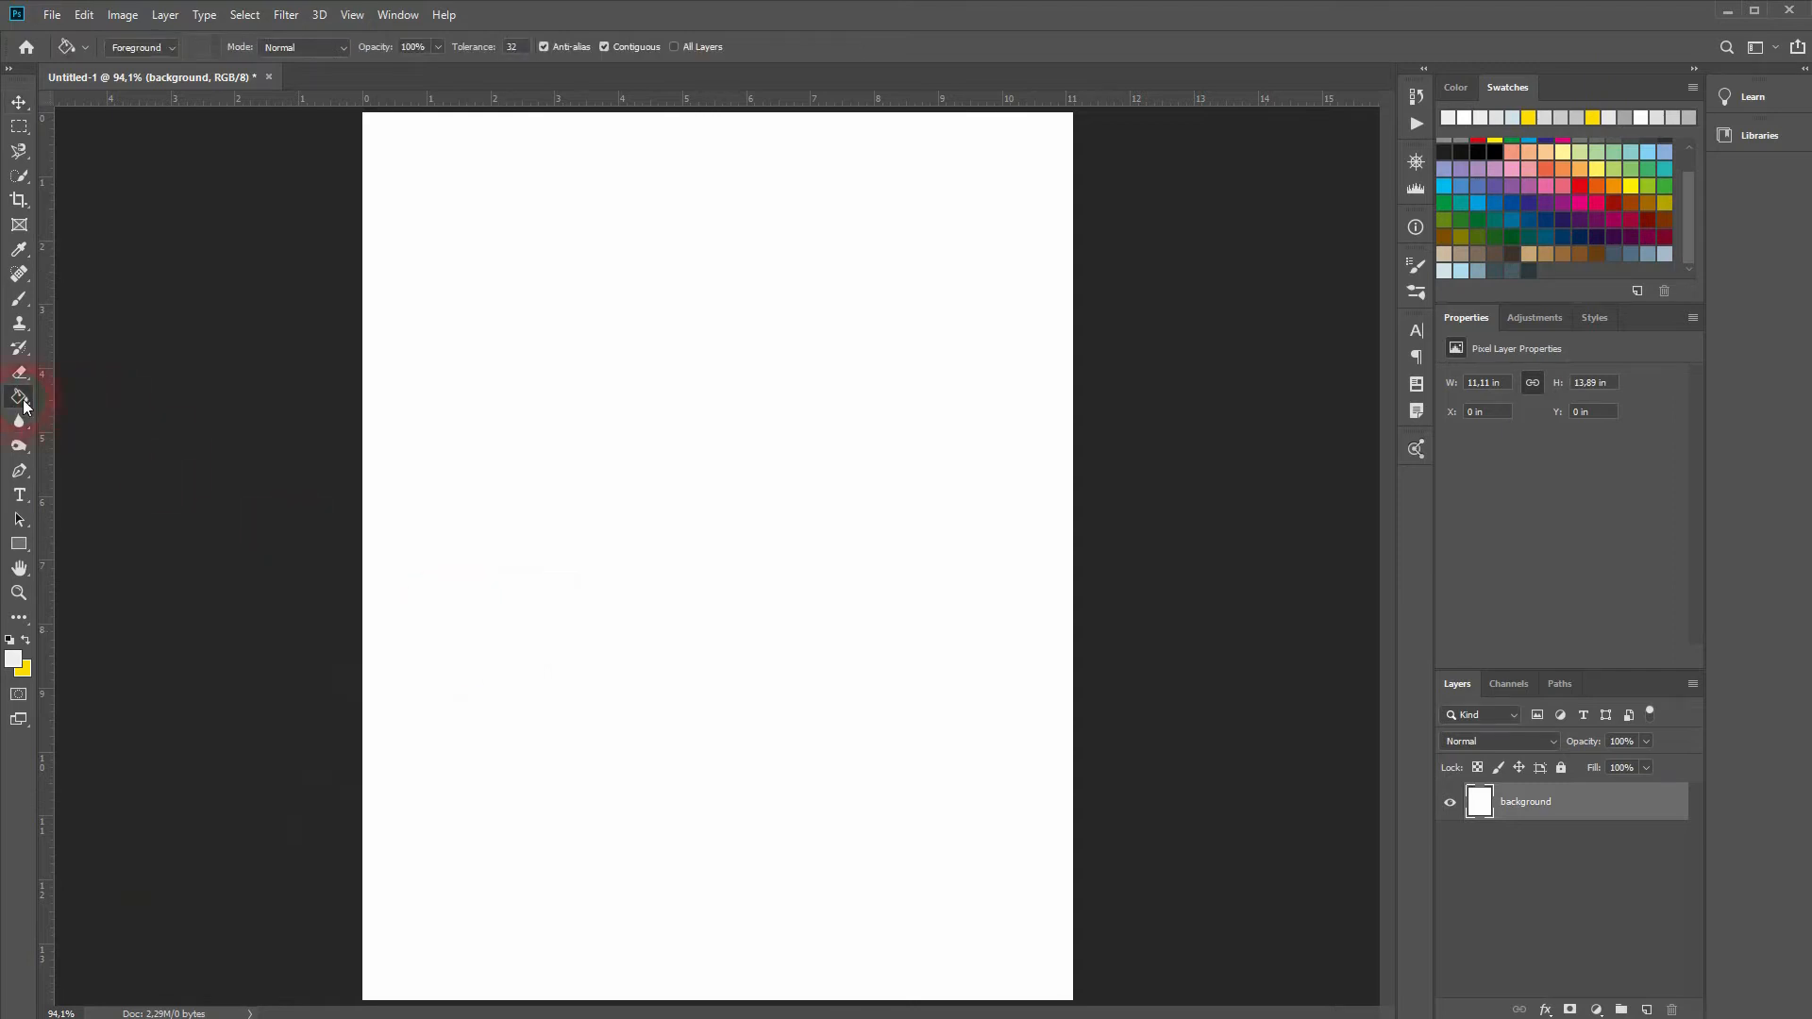
click(24, 401)
click(133, 414)
click(485, 543)
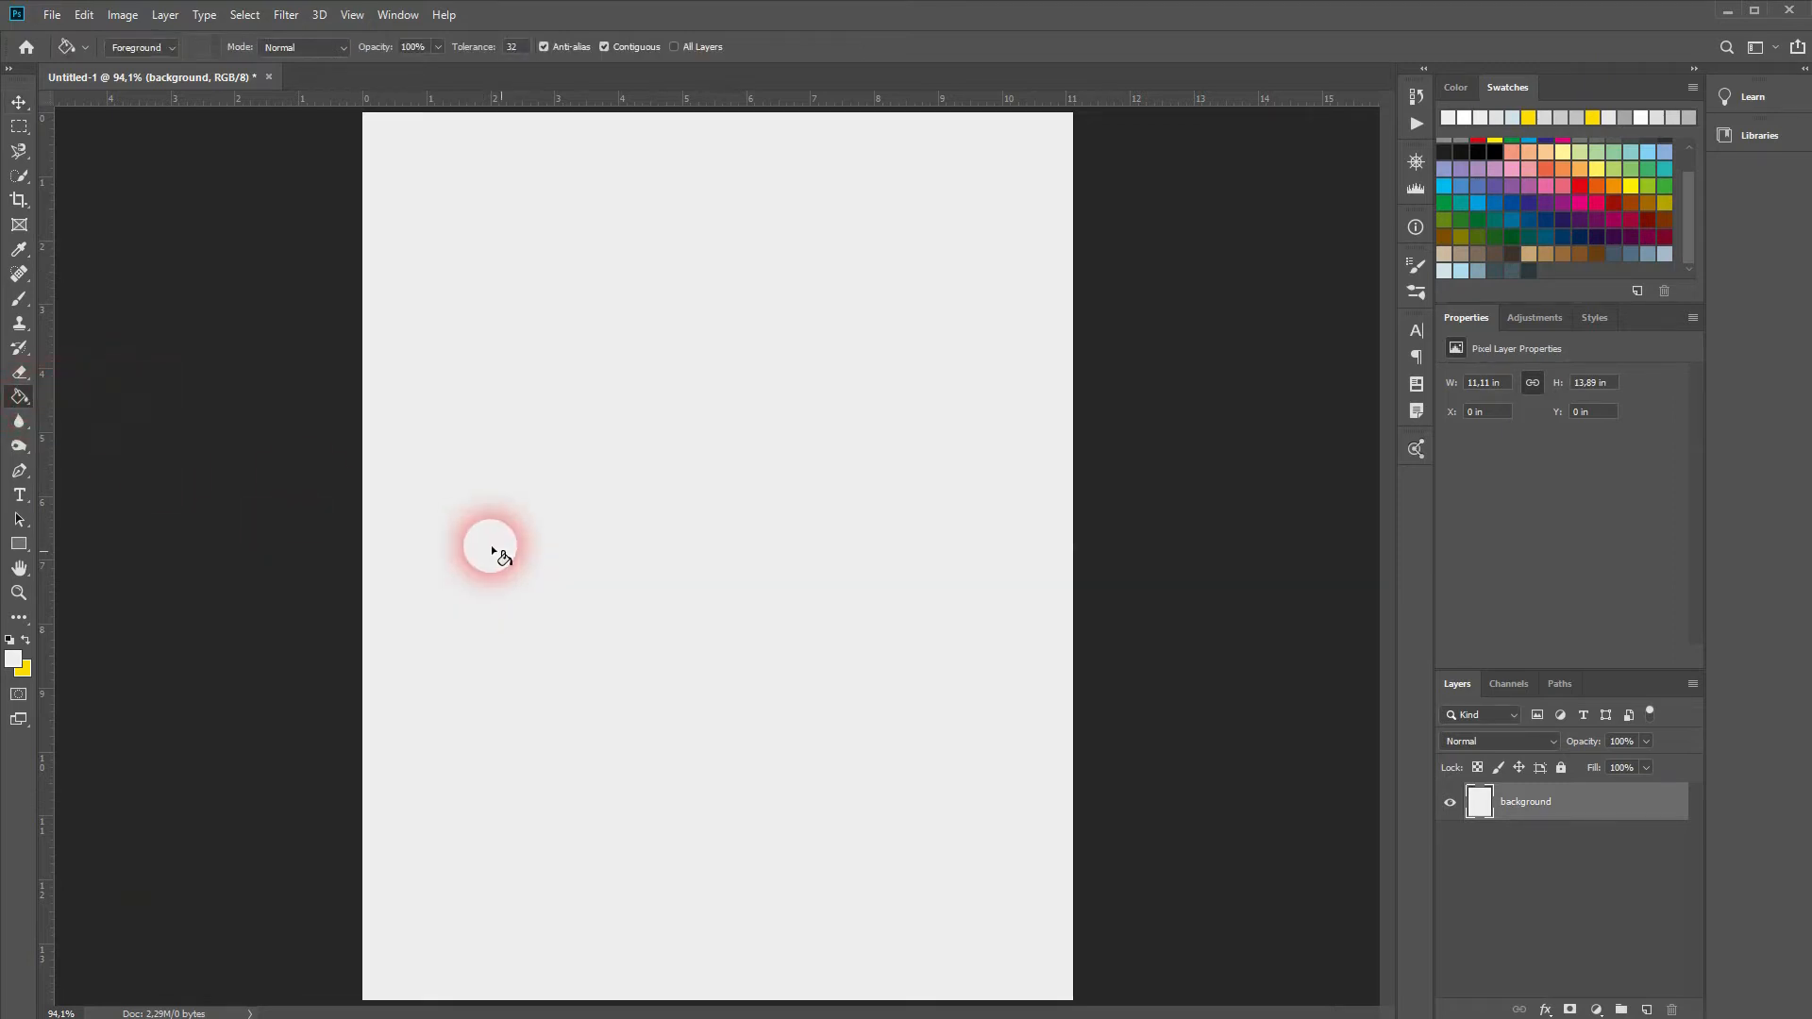
click(19, 101)
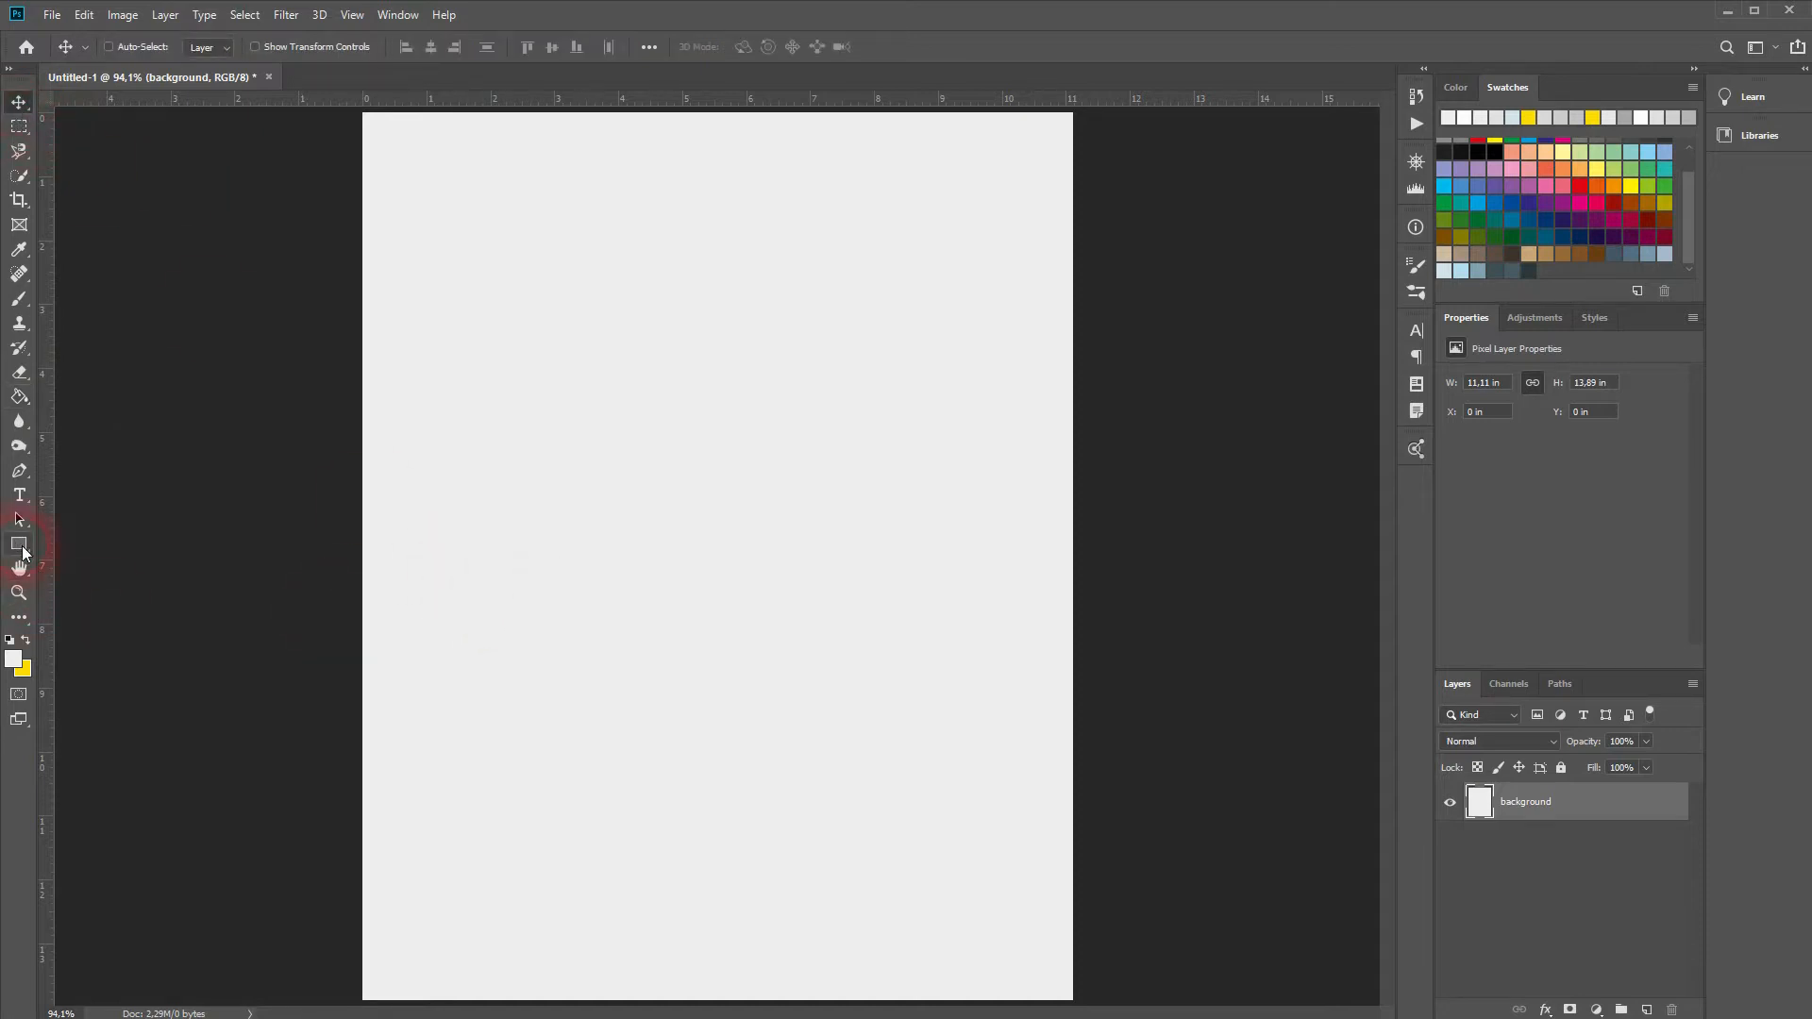
Step: Draw a large rectangle and centre it horizontally and vertically on the page
click(21, 548)
drag(510, 467, 1330, 1017)
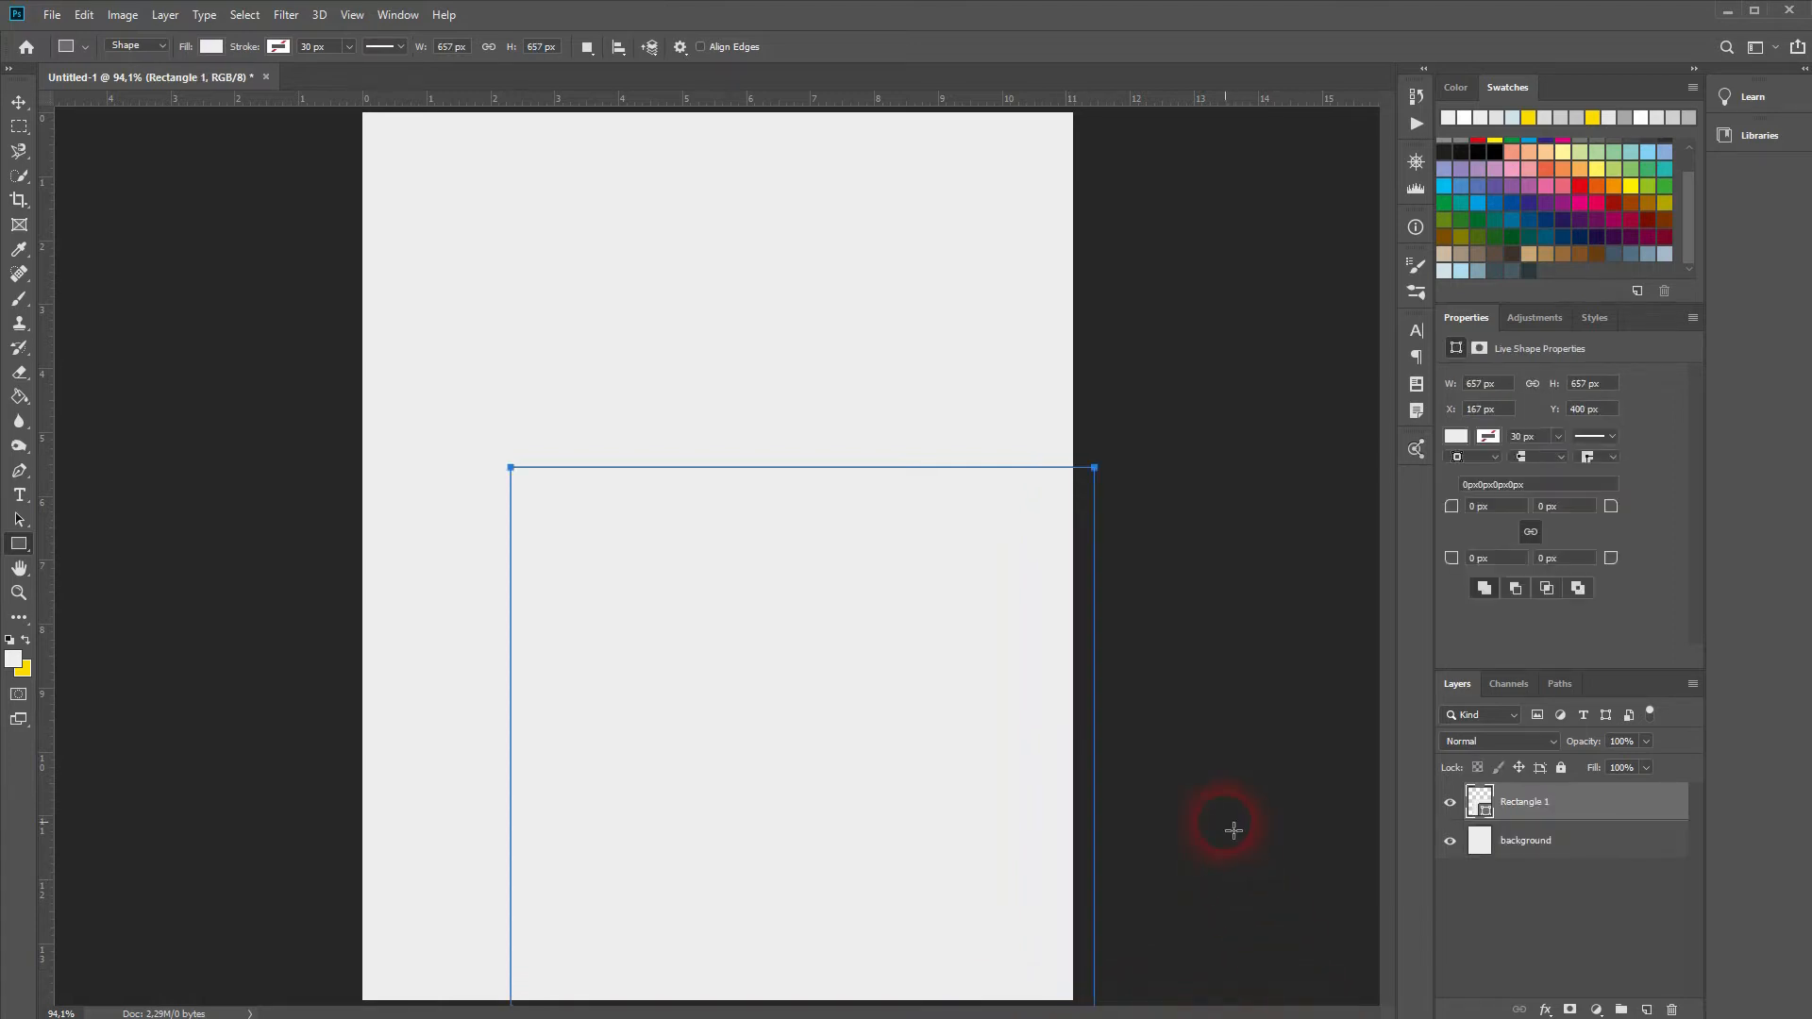
click(19, 101)
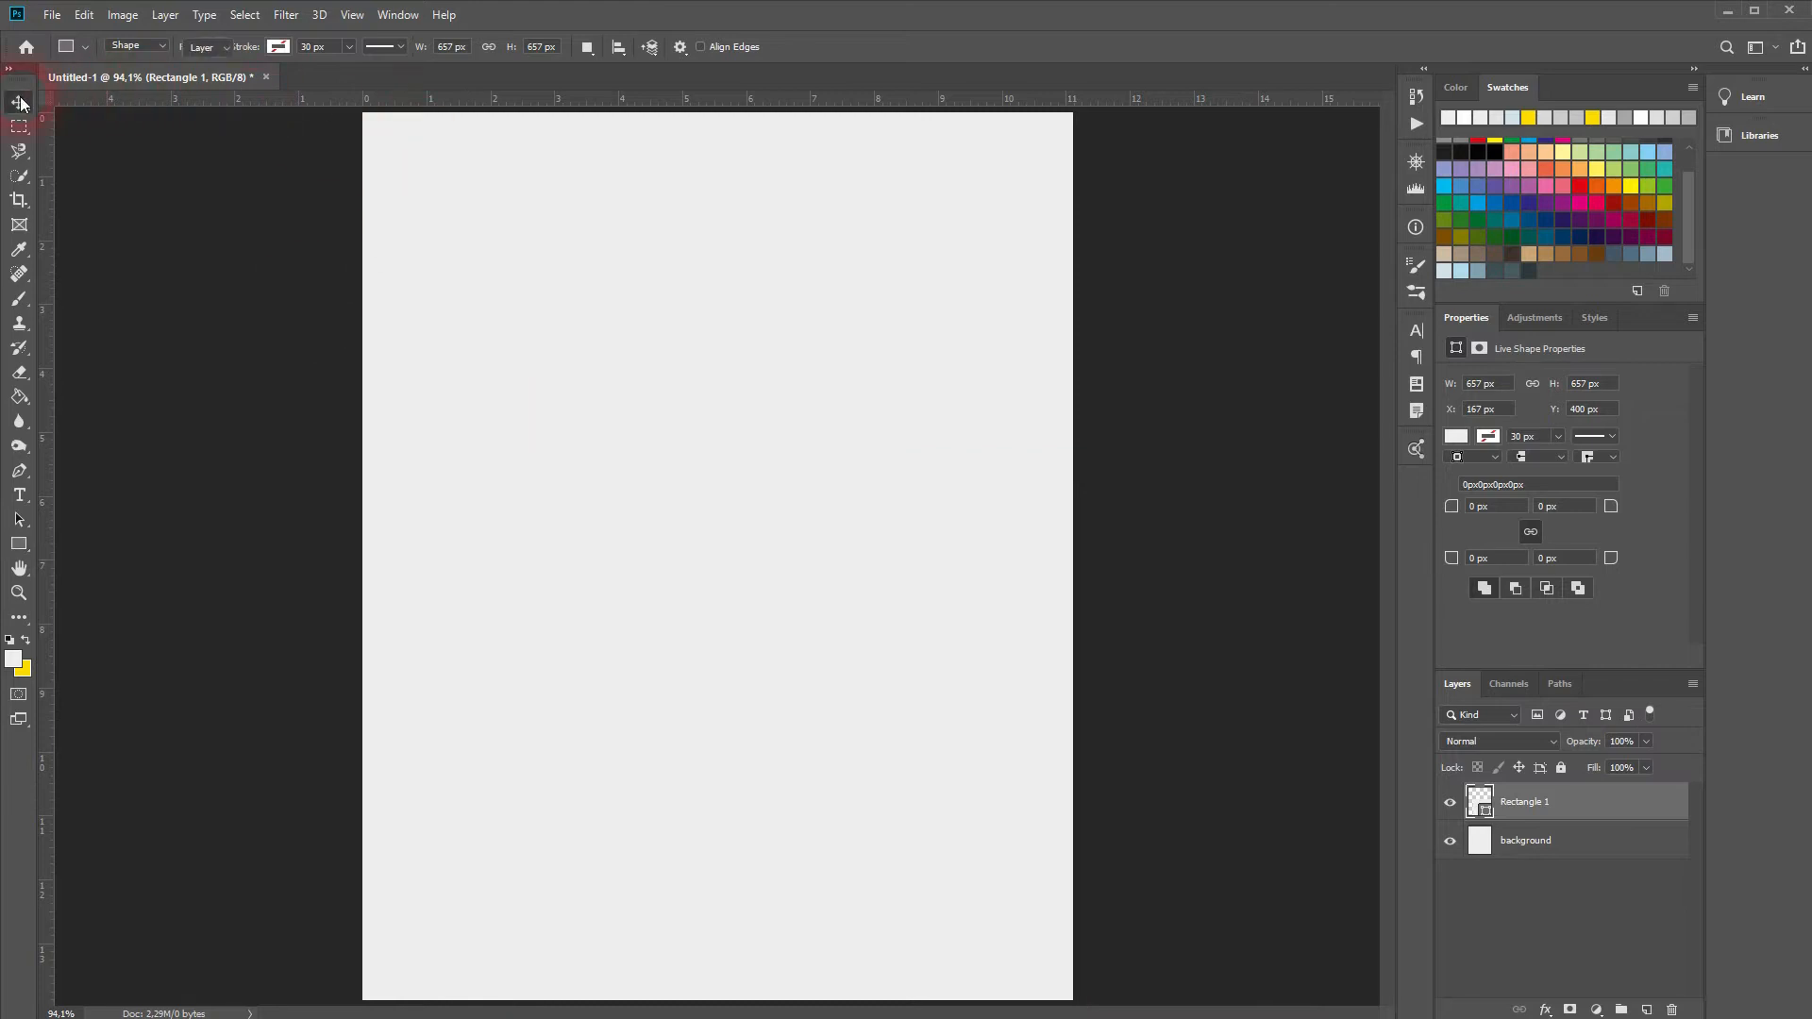
key(ctrl+a)
click(430, 47)
click(552, 47)
key(ctrl+d)
Step: Fill the rectangle with yellow
click(1456, 436)
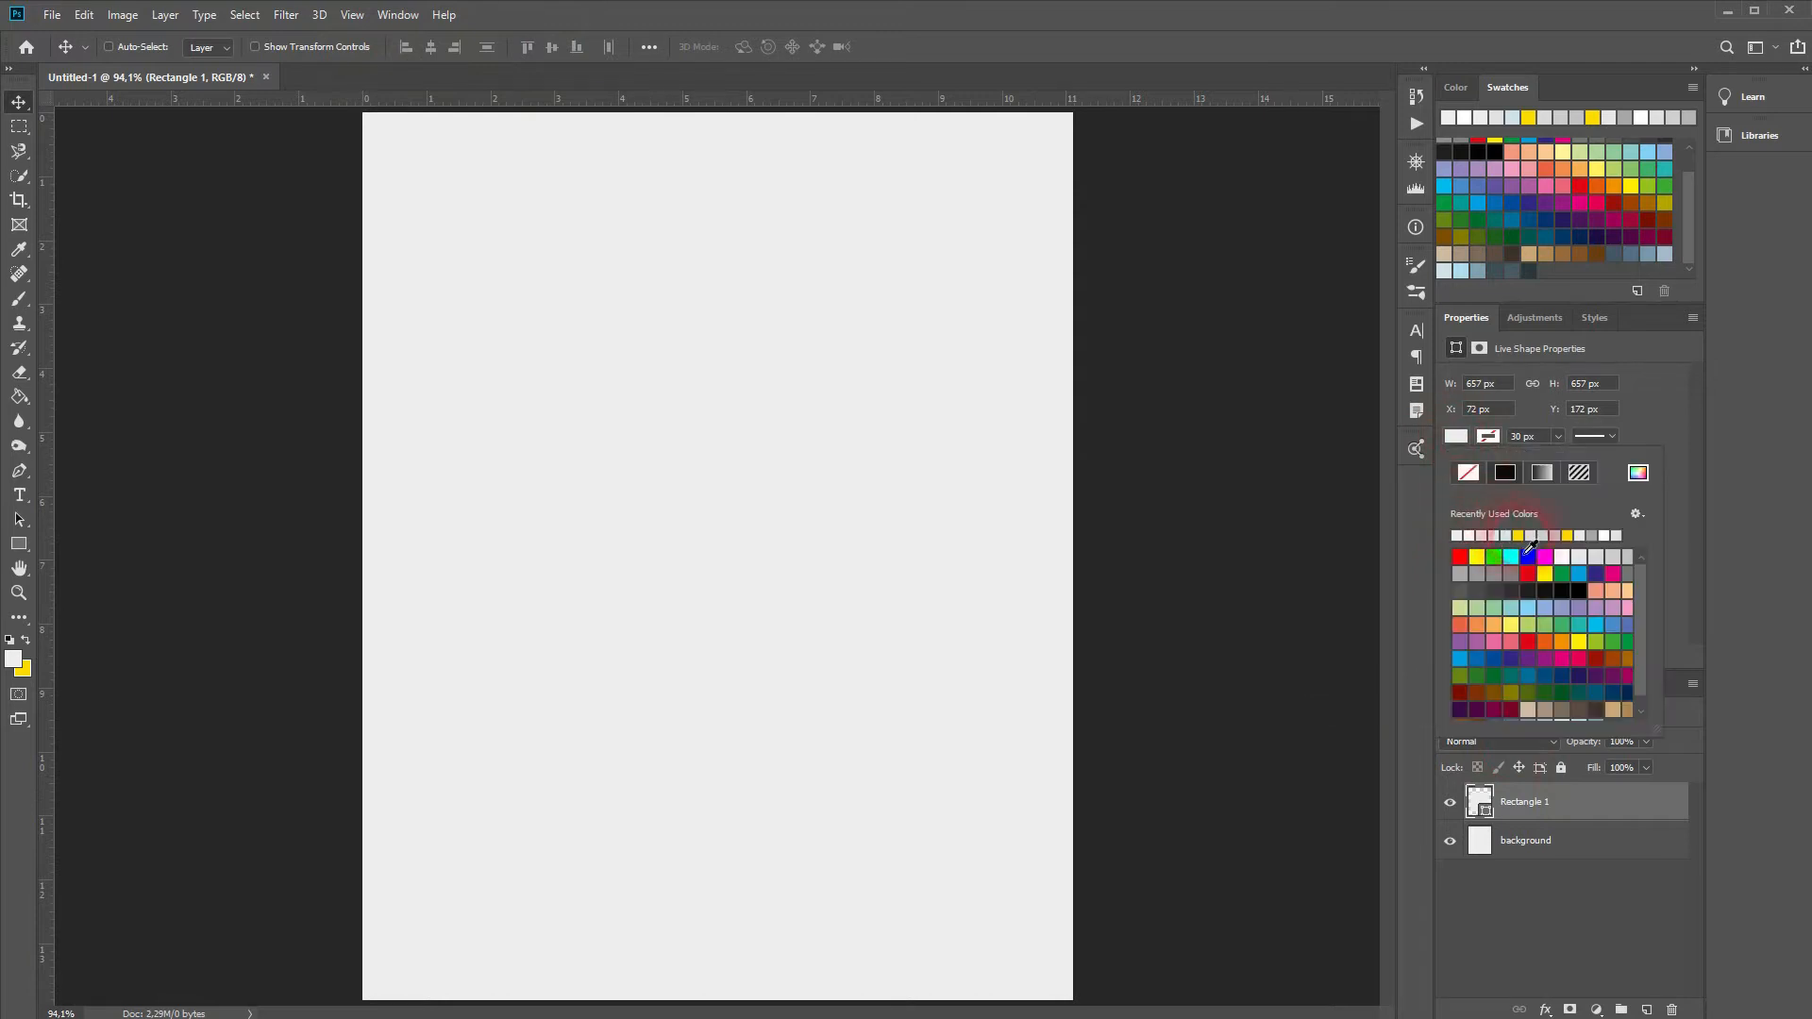
click(1525, 543)
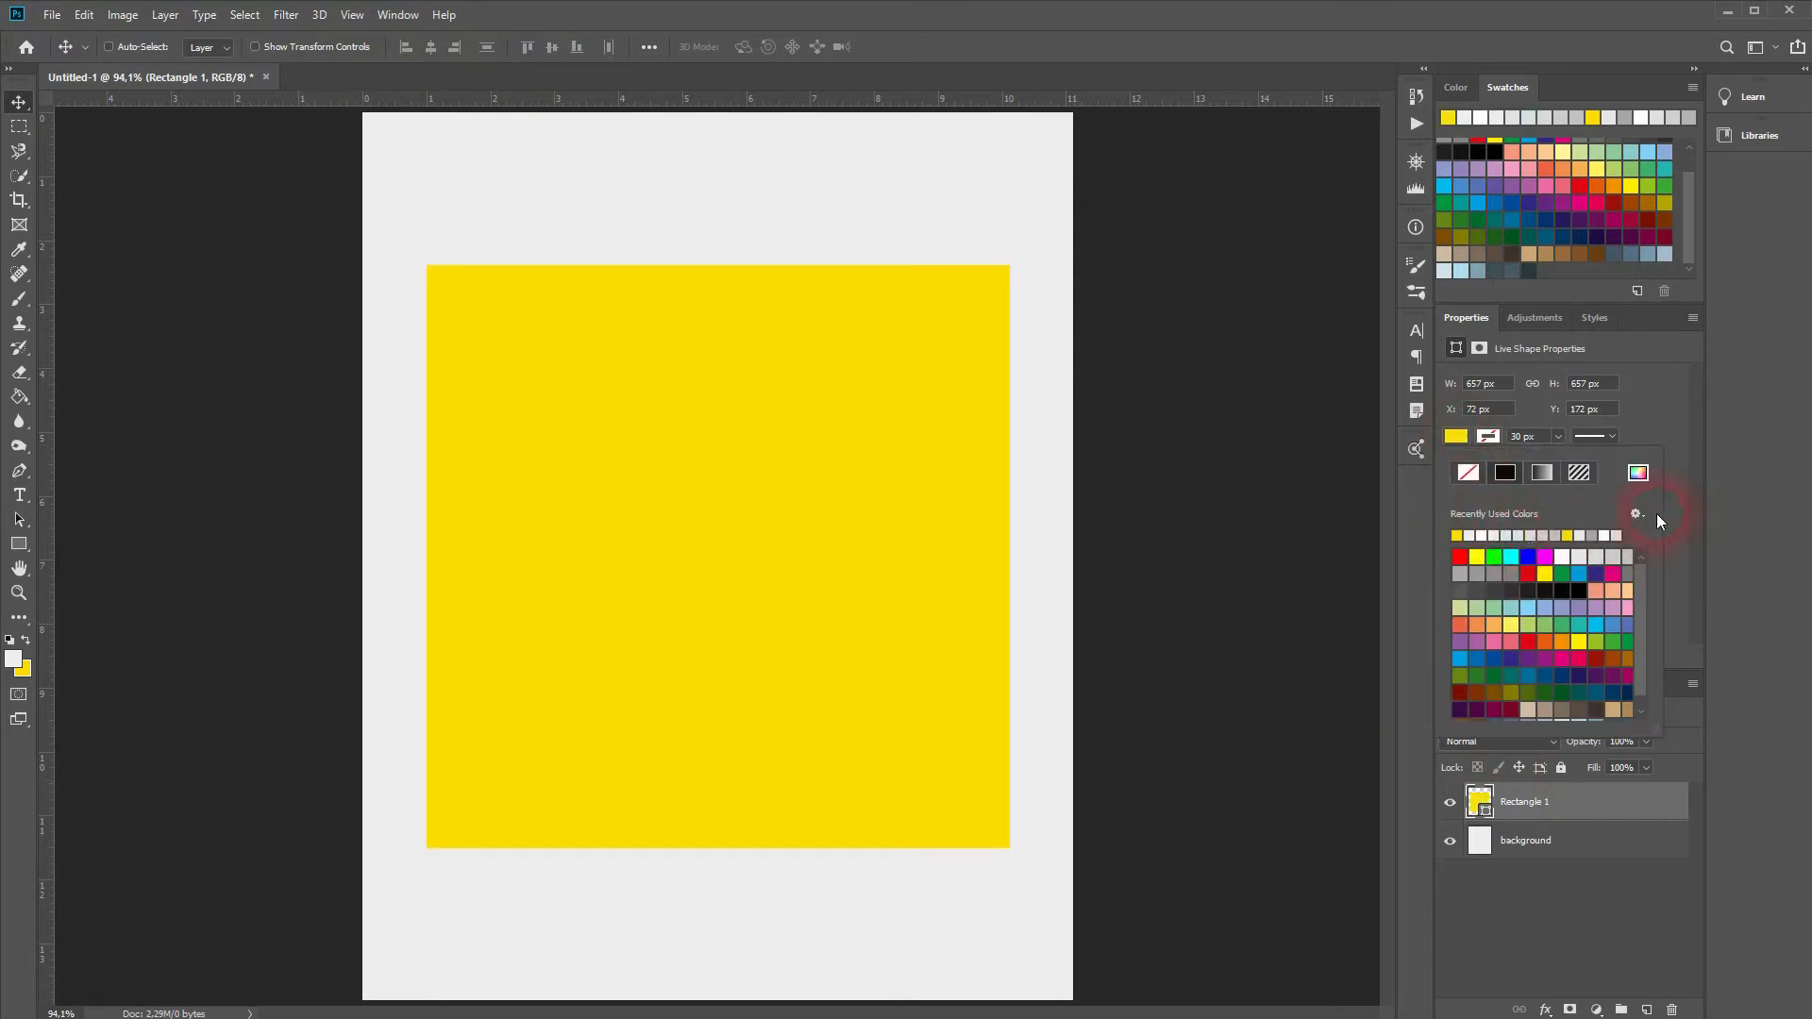
click(1516, 934)
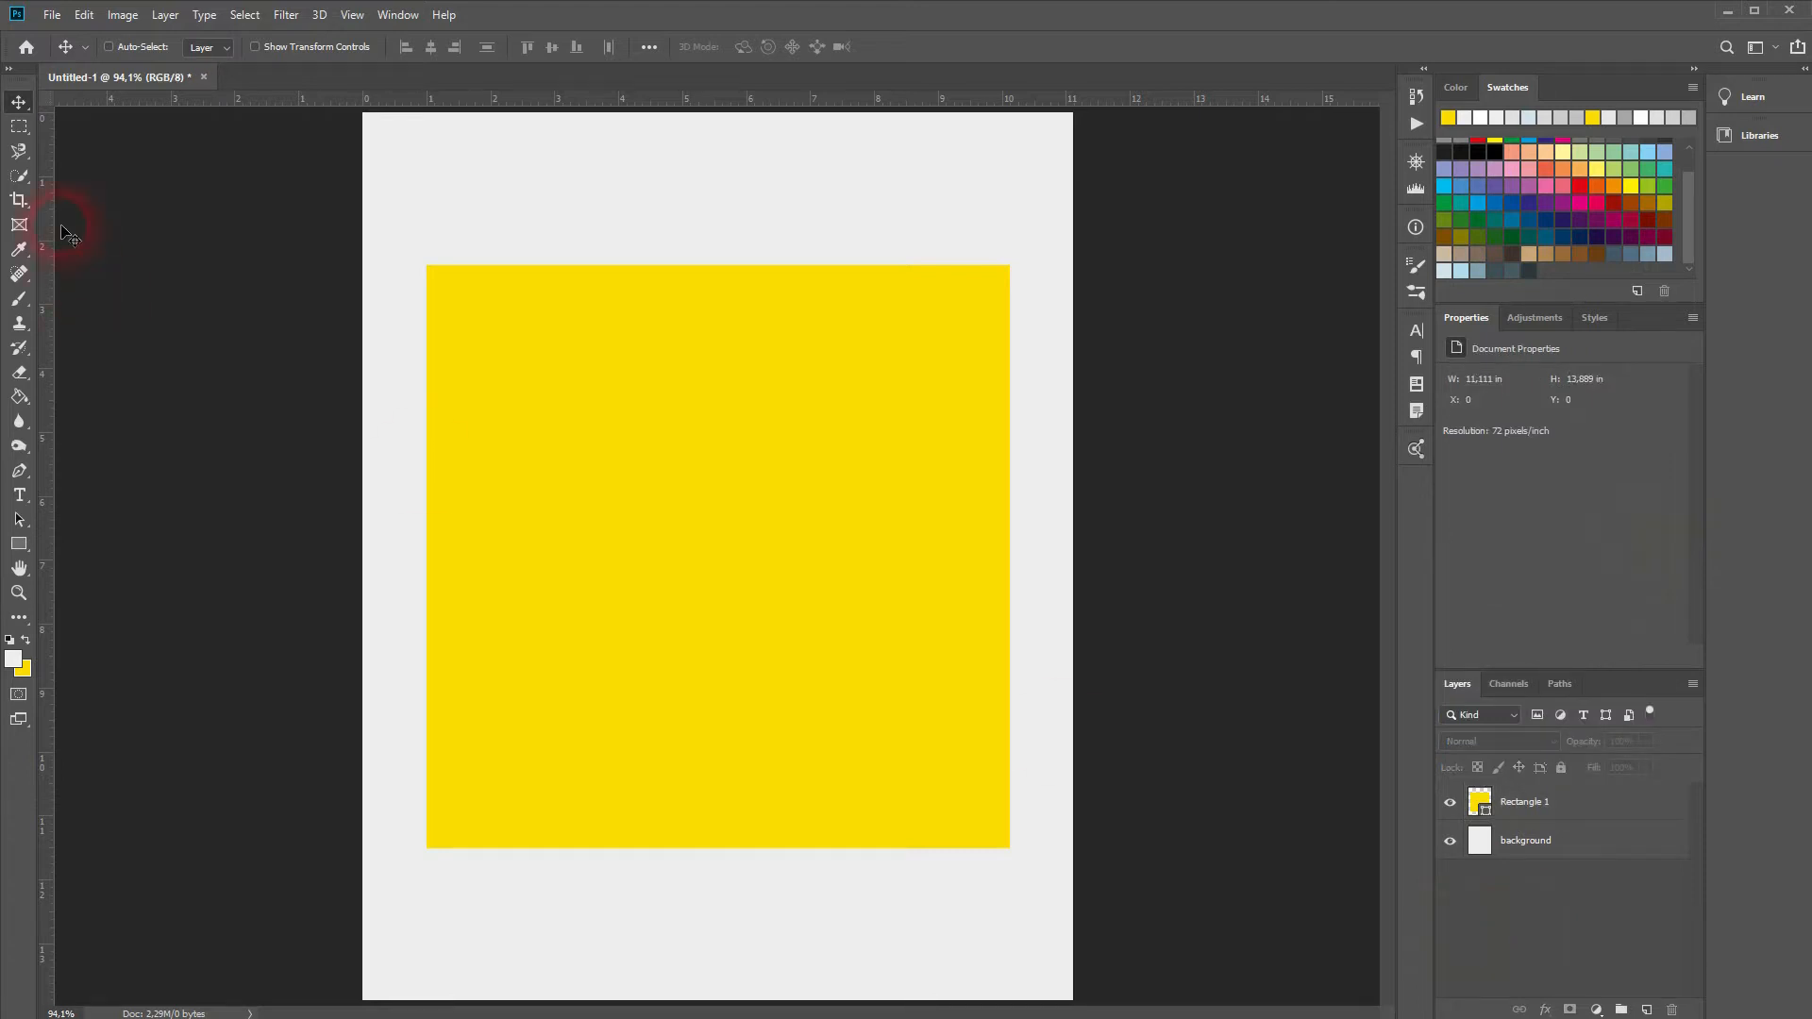
Step: Check the foreground colour's yellow code fddc01 without changing it
click(15, 660)
click(436, 934)
double_click(441, 939)
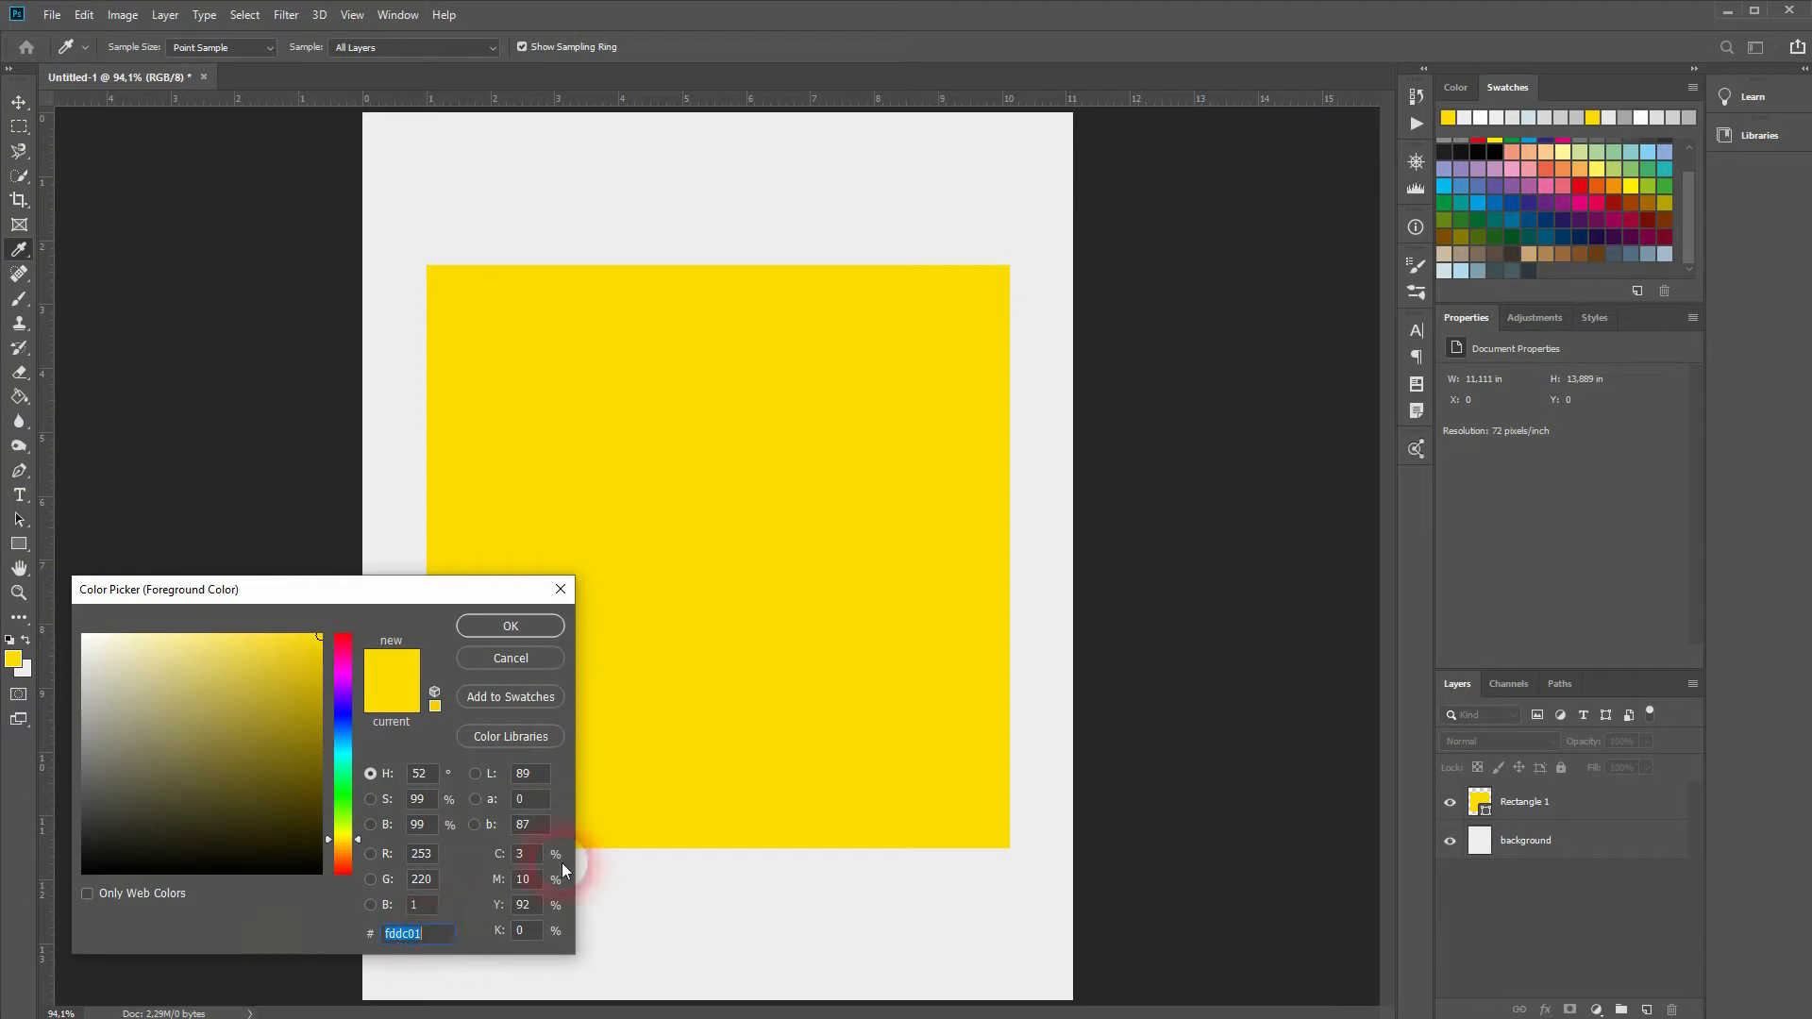
click(527, 655)
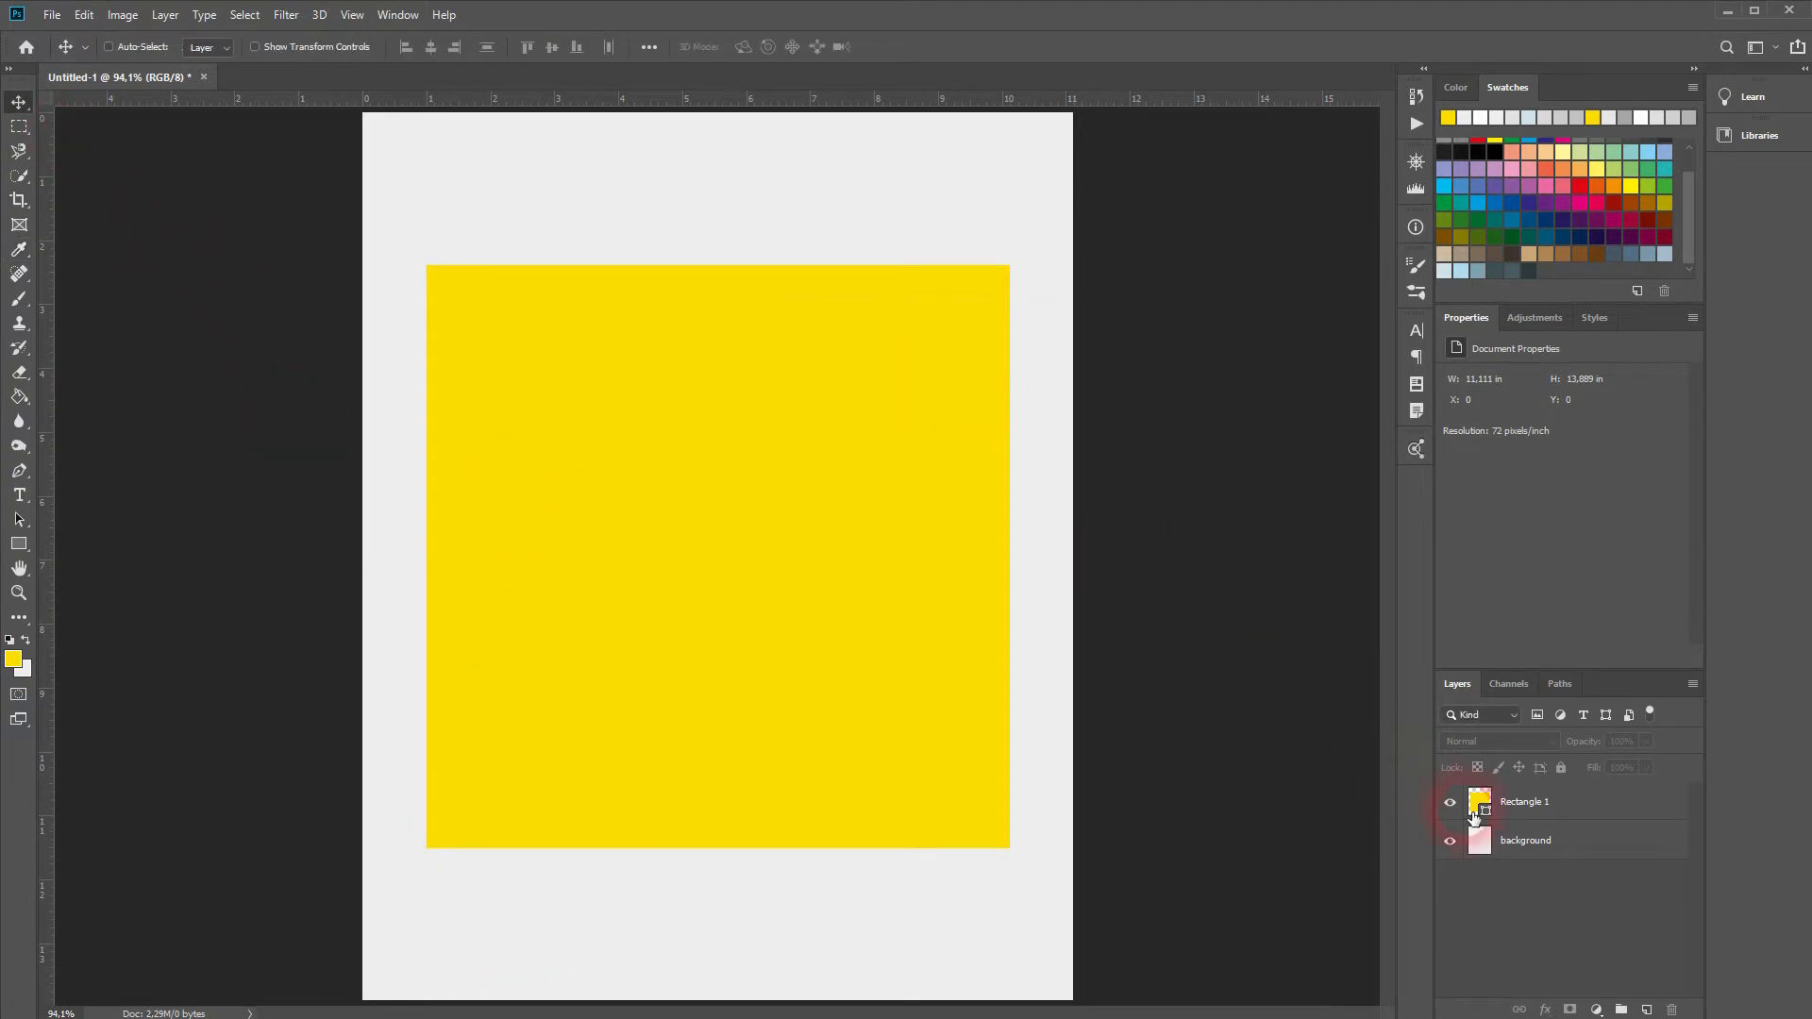
Step: Lower Rectangle 1 and enlarge it to a 749.99 px square at X 25, Y 213
click(1557, 809)
drag(793, 490, 792, 586)
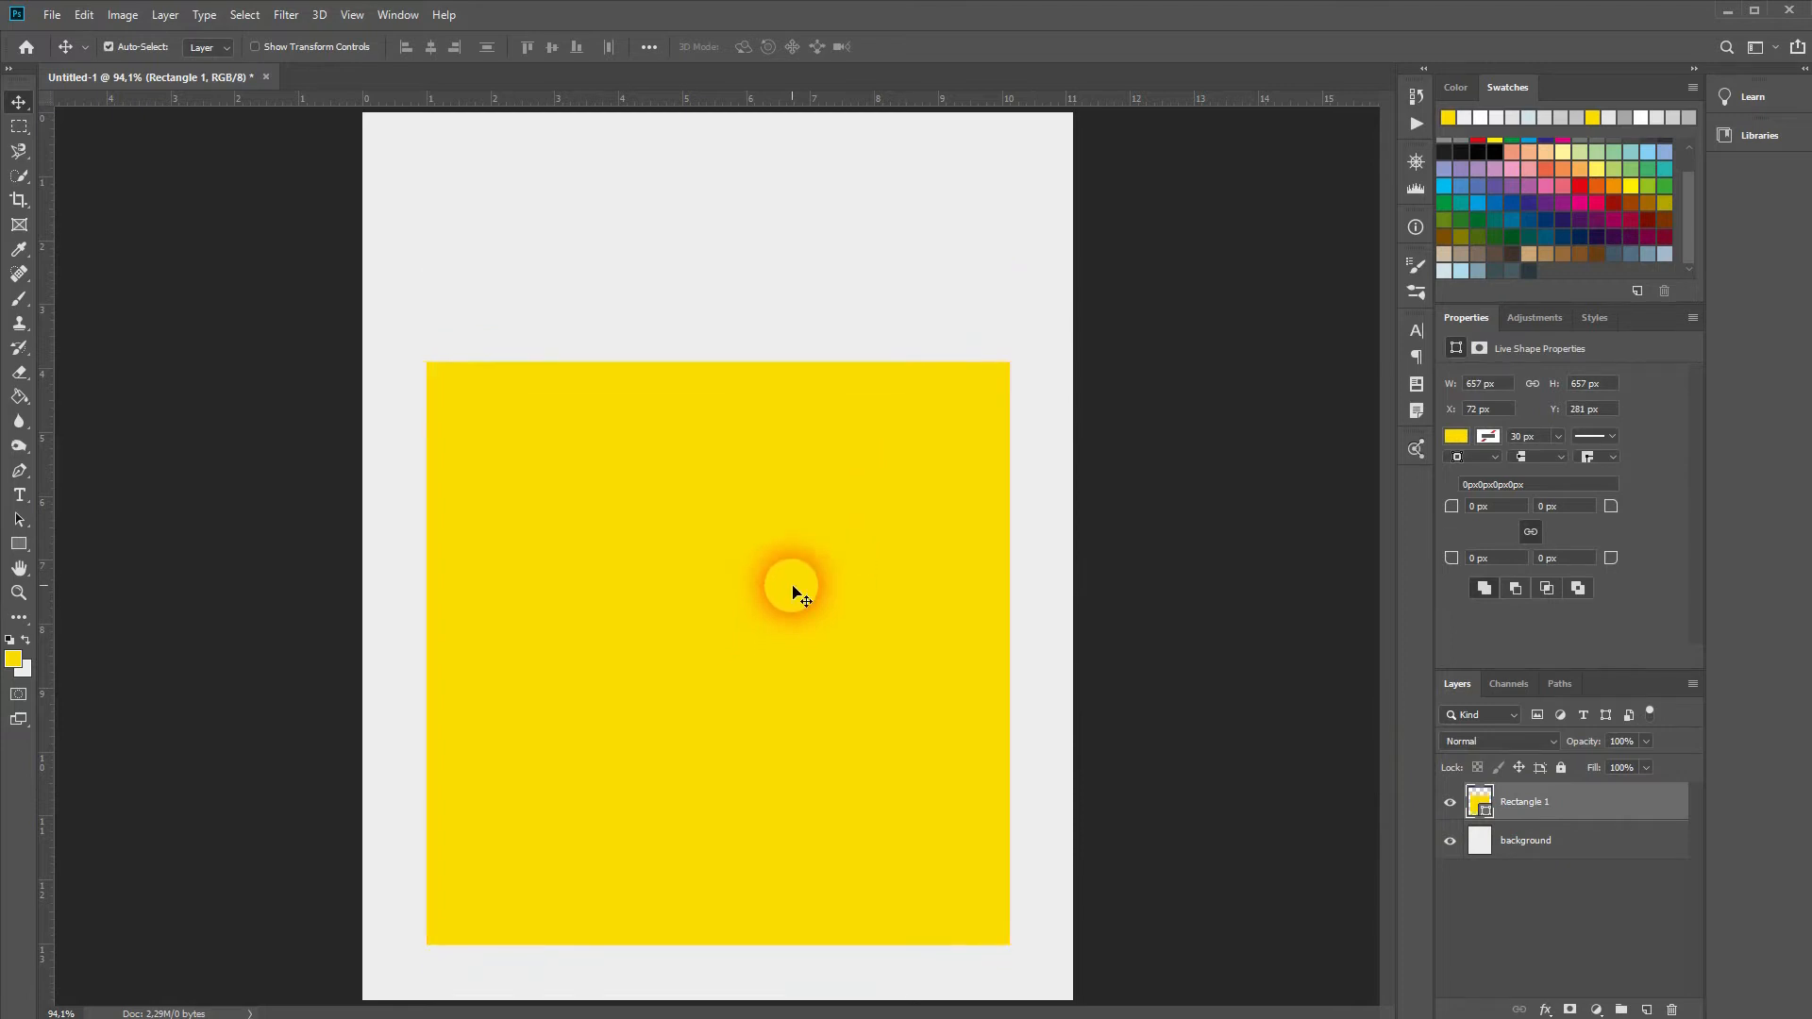
key(ctrl+t)
drag(1011, 653, 1047, 666)
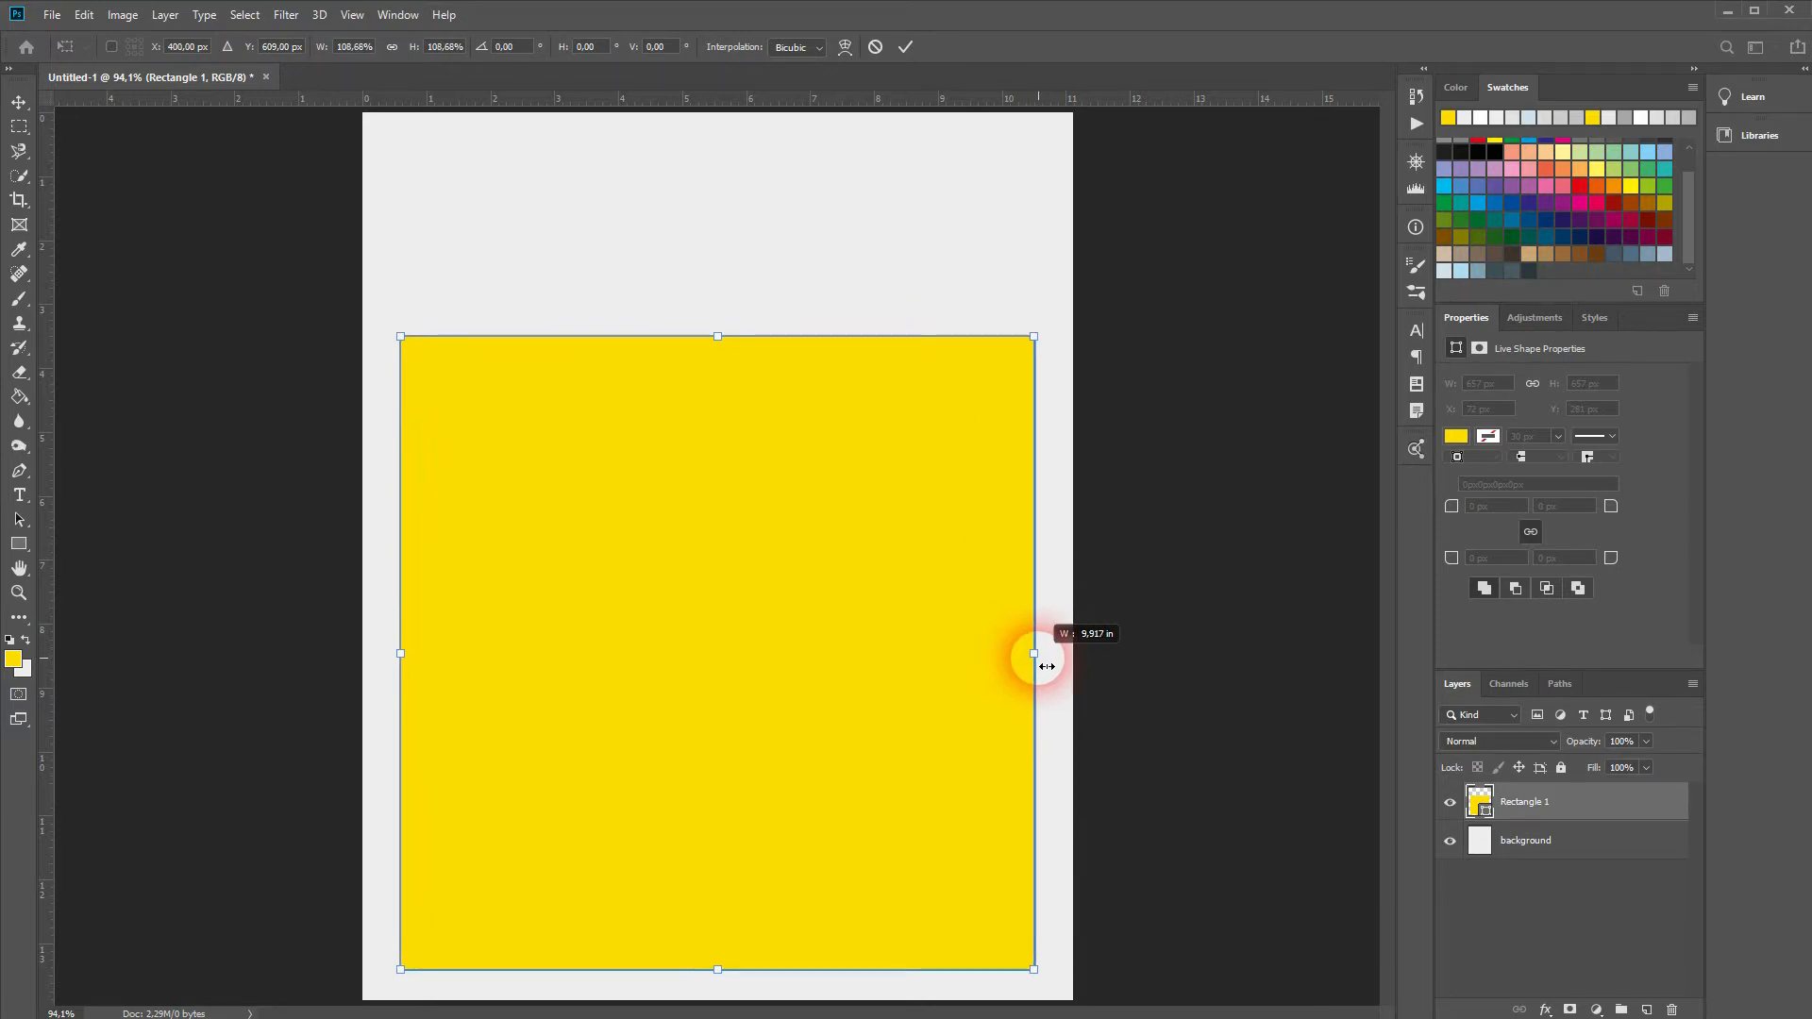
drag(1046, 666, 1063, 671)
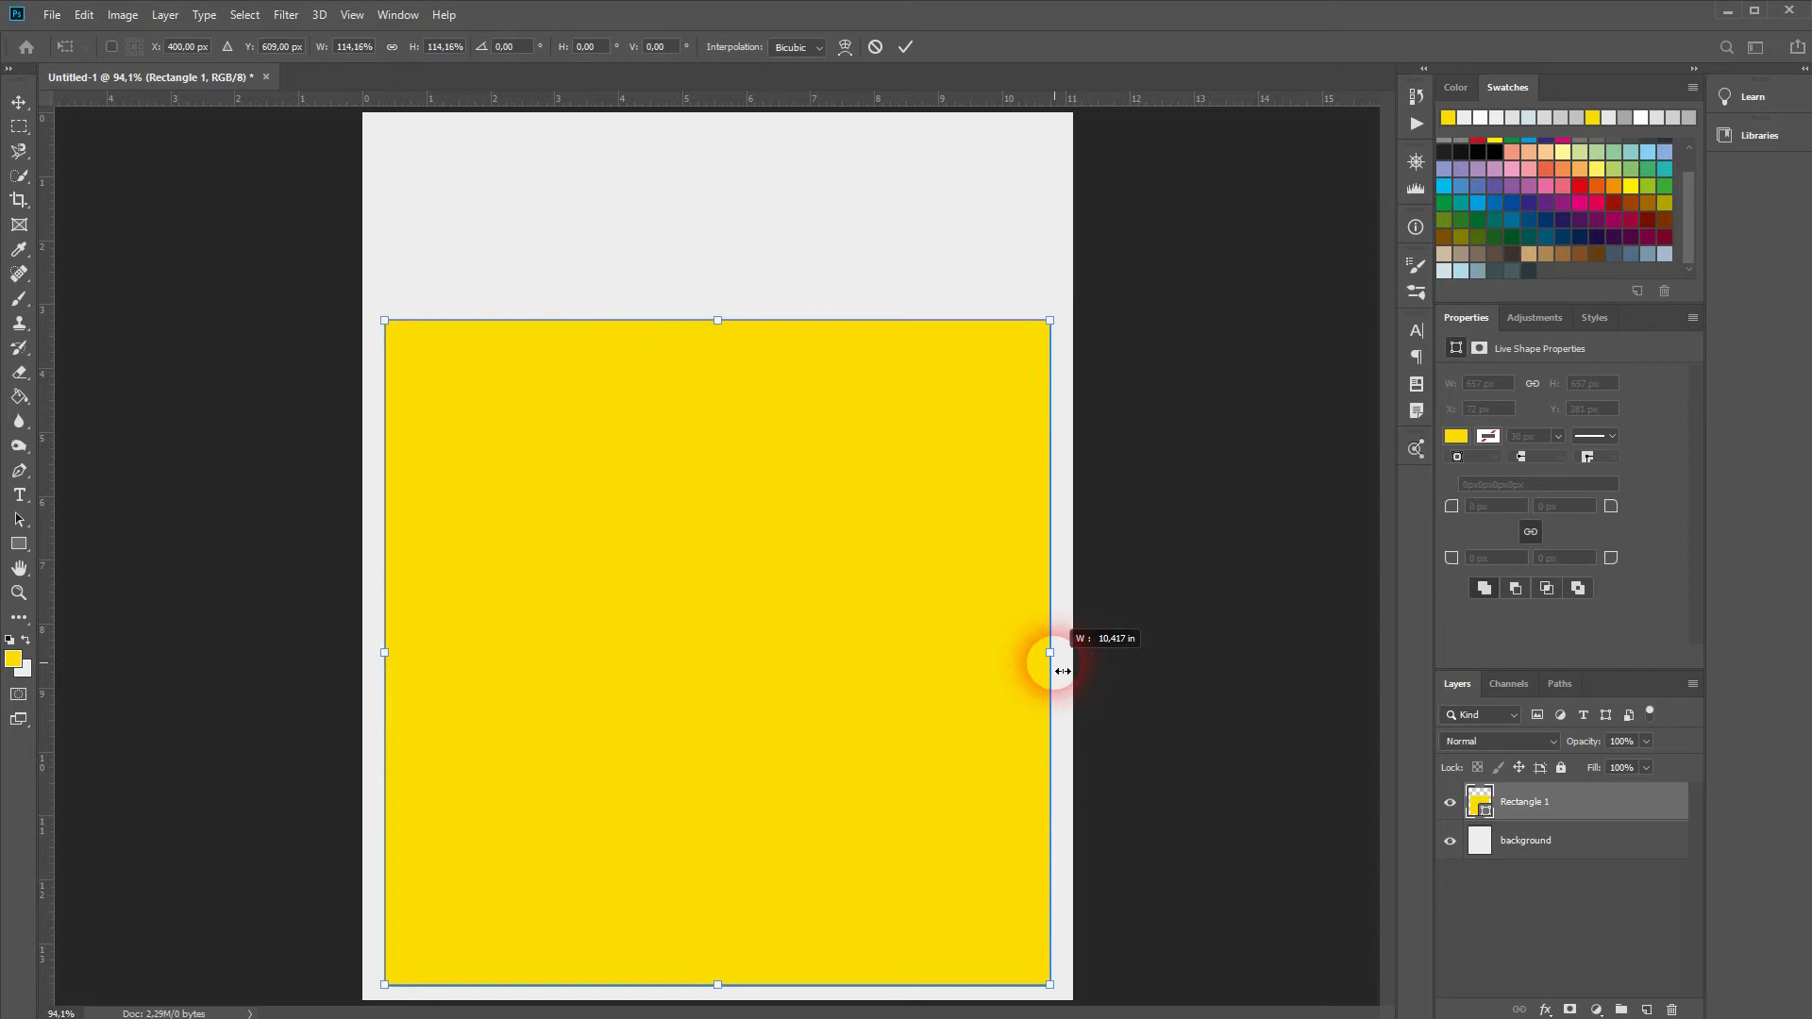
key(Return)
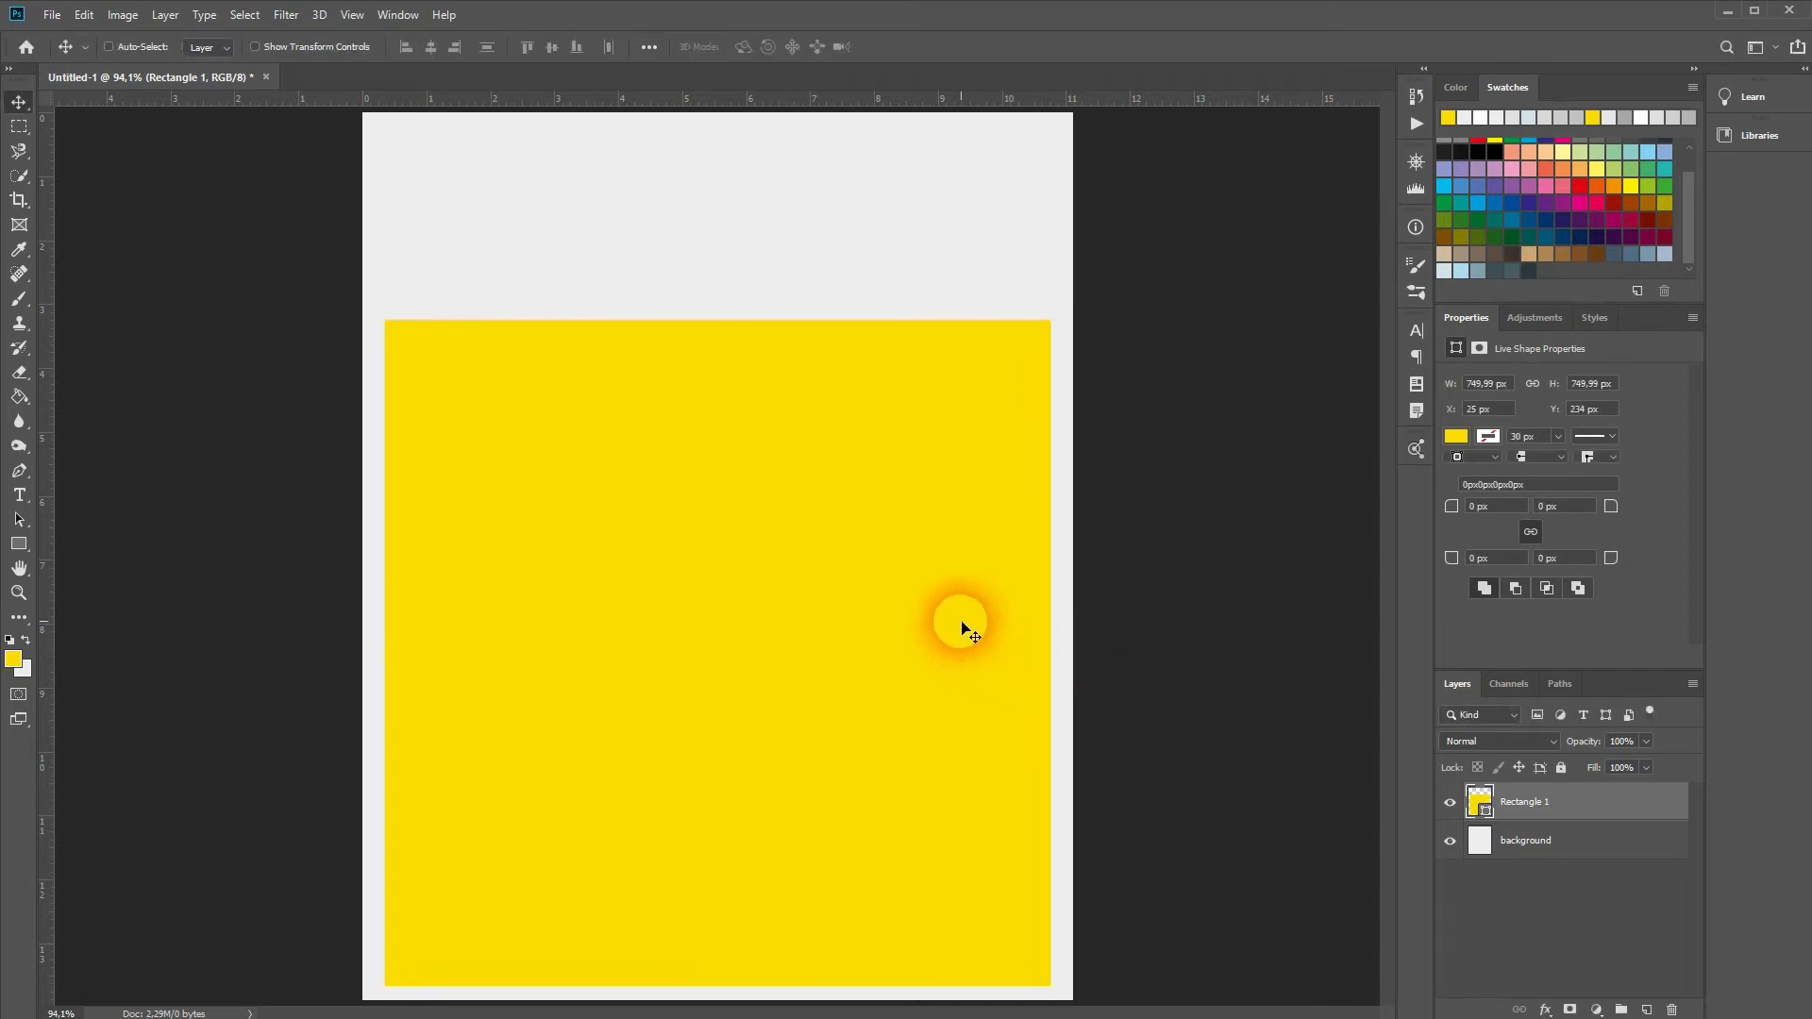
key(Up)
key(Up)
key(Up)
key(Up)
key(Up)
key(Up)
key(Up)
key(Up)
key(Up)
key(Up)
key(Up)
key(Up)
key(Up)
key(Up)
key(Up)
key(Up)
key(Up)
key(Up)
key(Up)
key(Up)
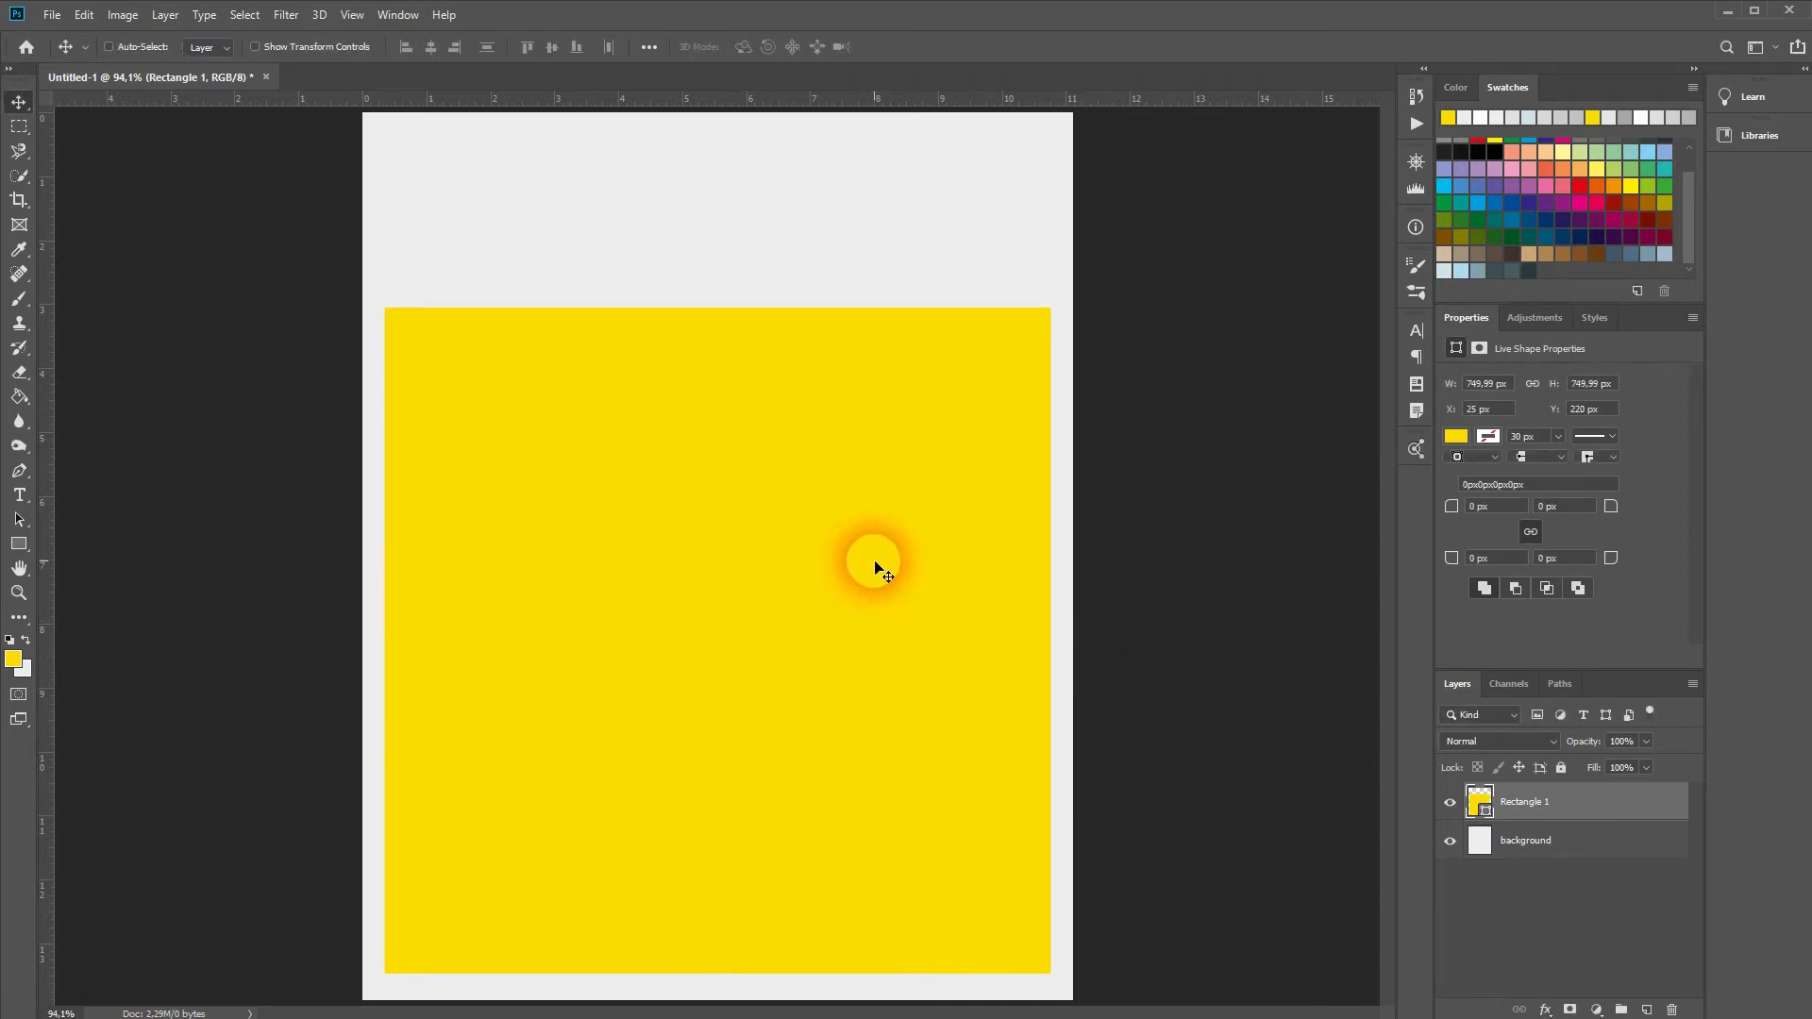
key(Down)
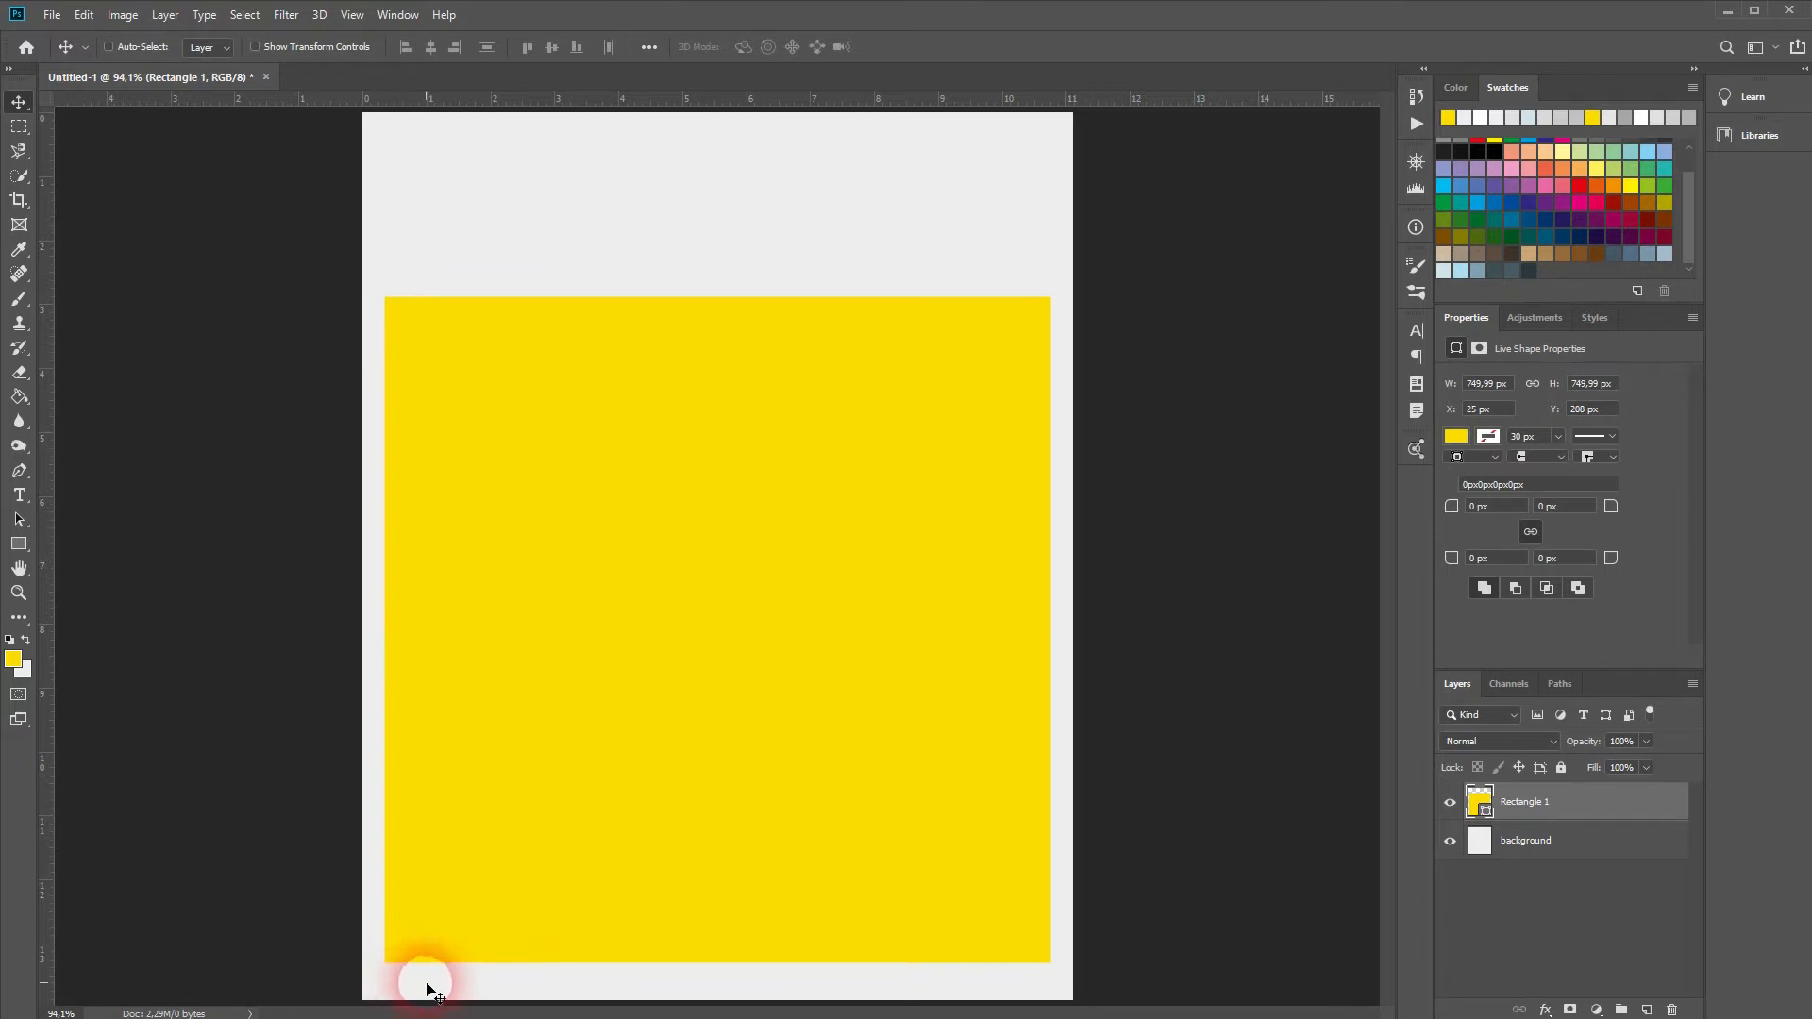
key(Down)
key(Down)
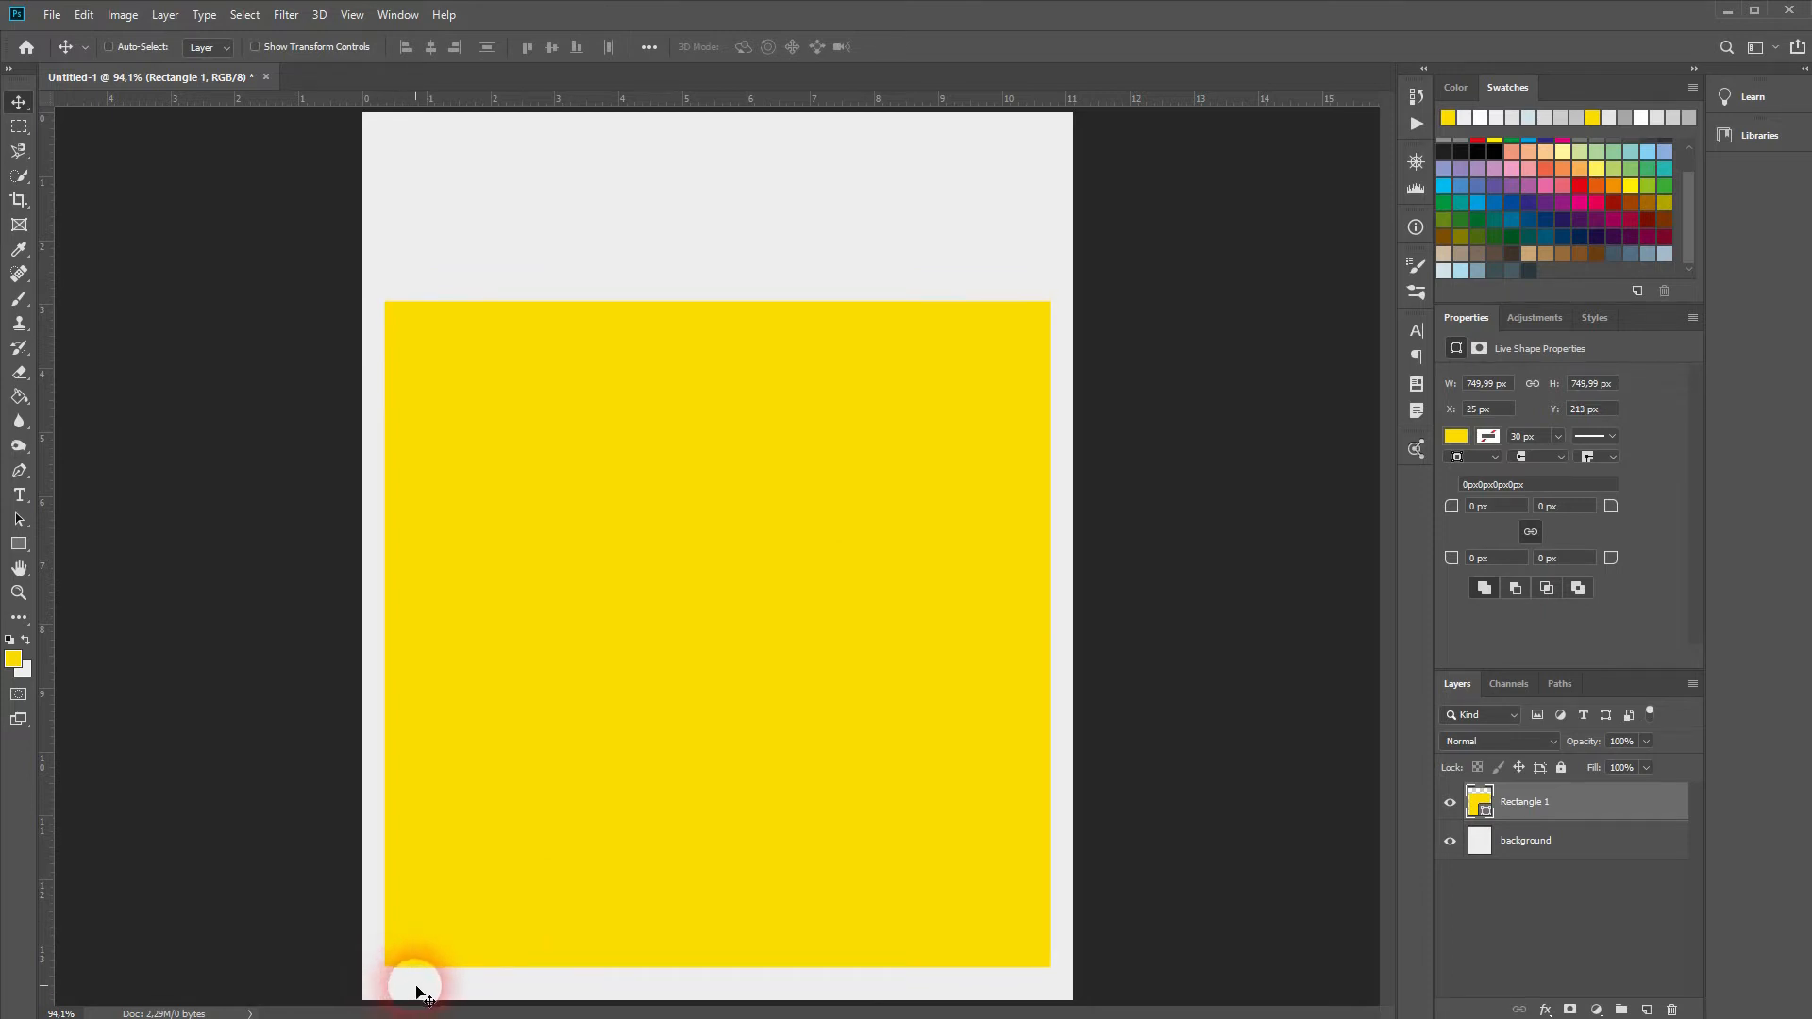
click(1524, 840)
Step: Refill the background around the yellow square with a slightly darker grey (#e2e2e2)
click(26, 641)
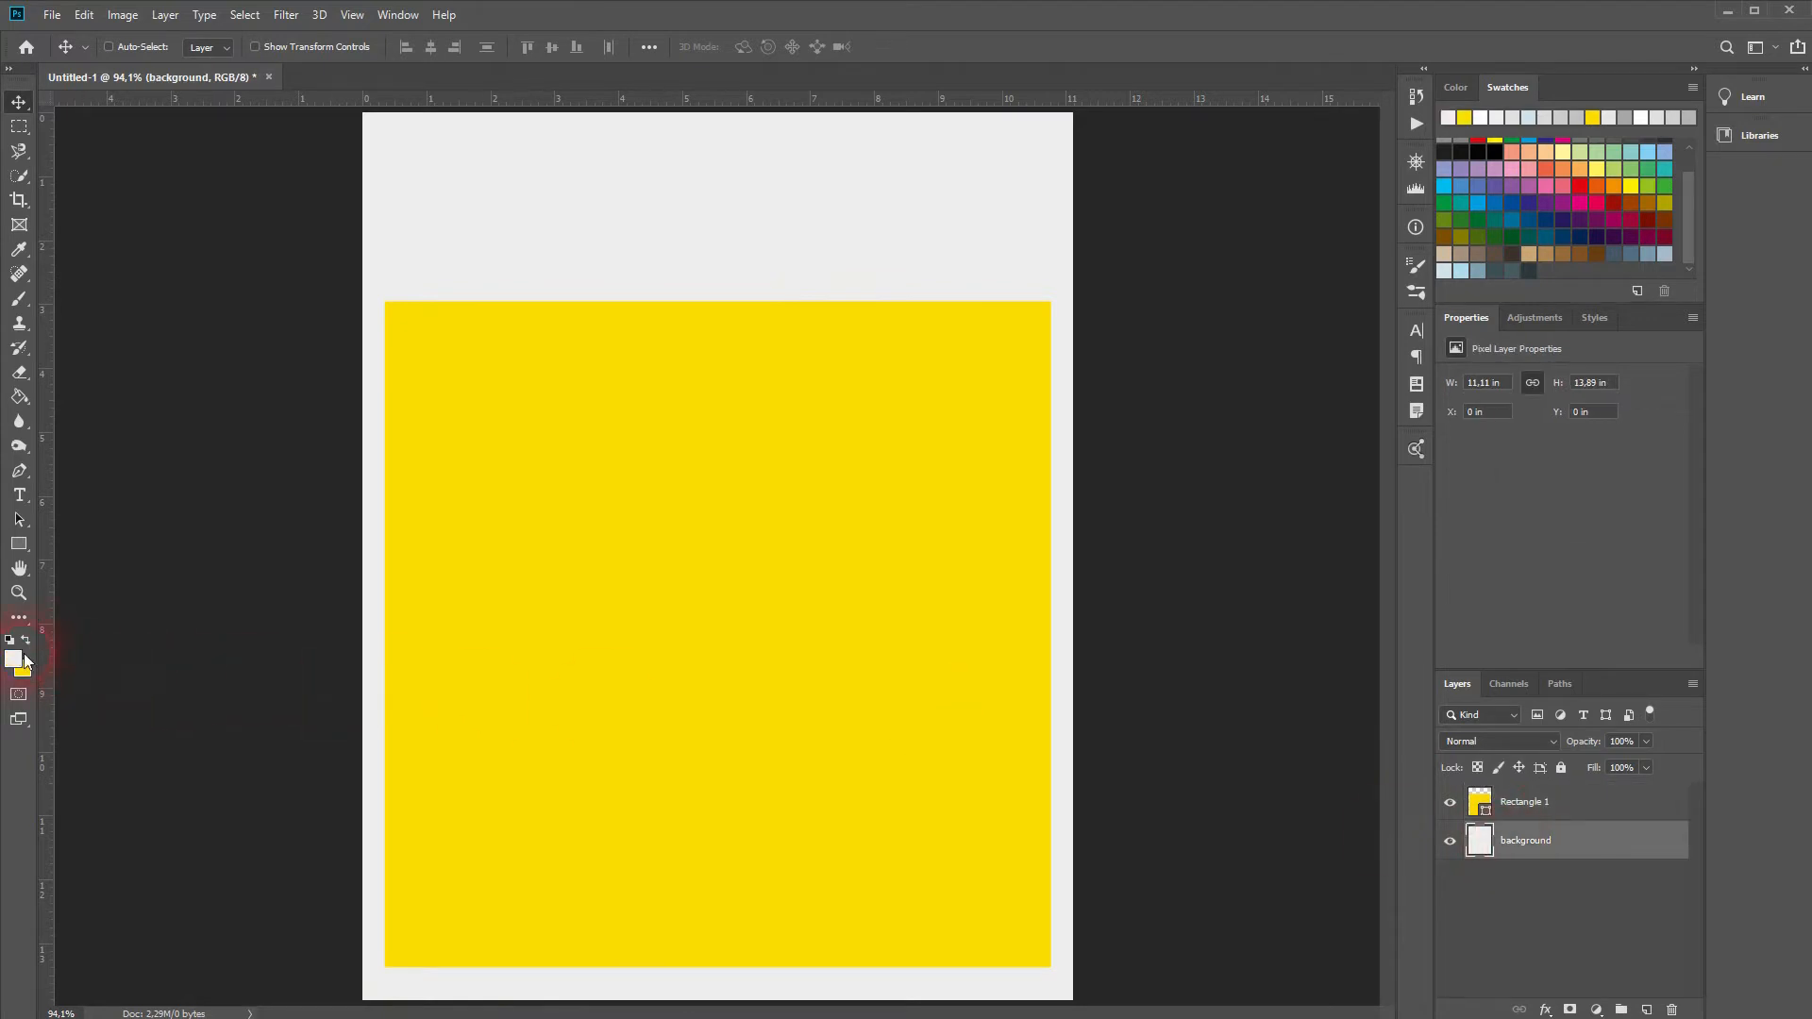
click(14, 659)
drag(83, 650, 79, 672)
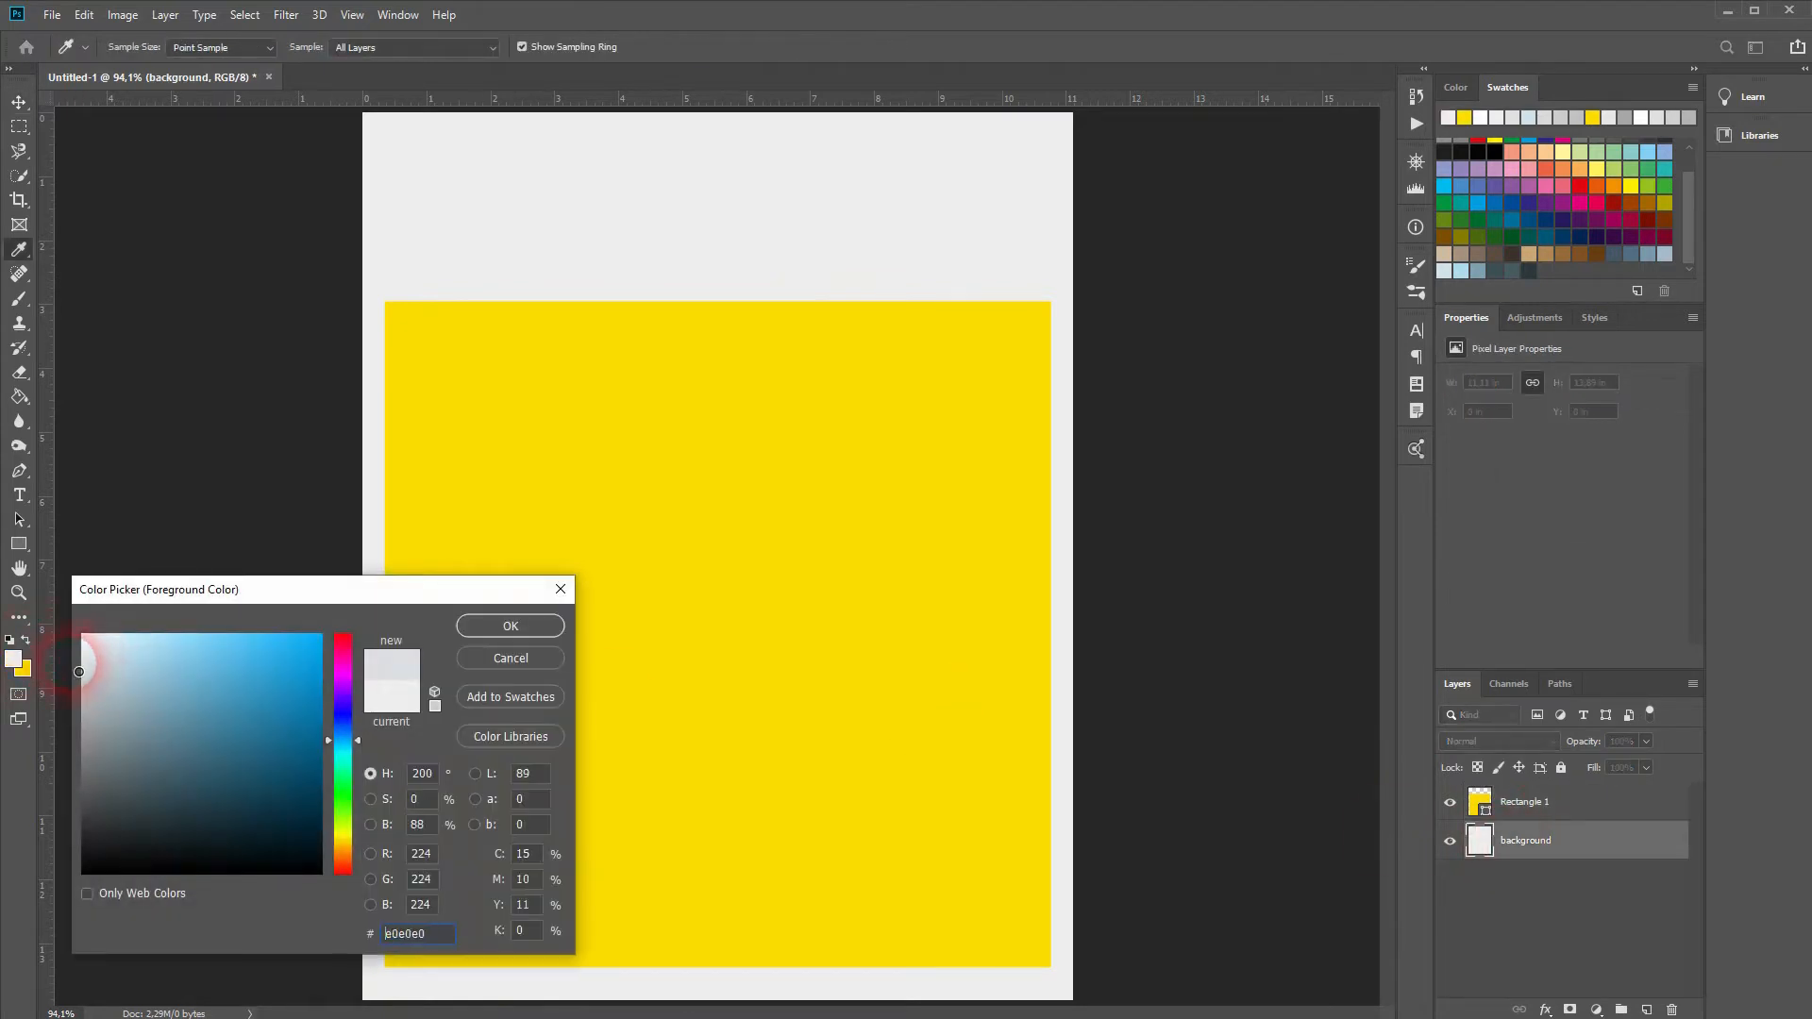
click(491, 626)
key(g)
click(707, 300)
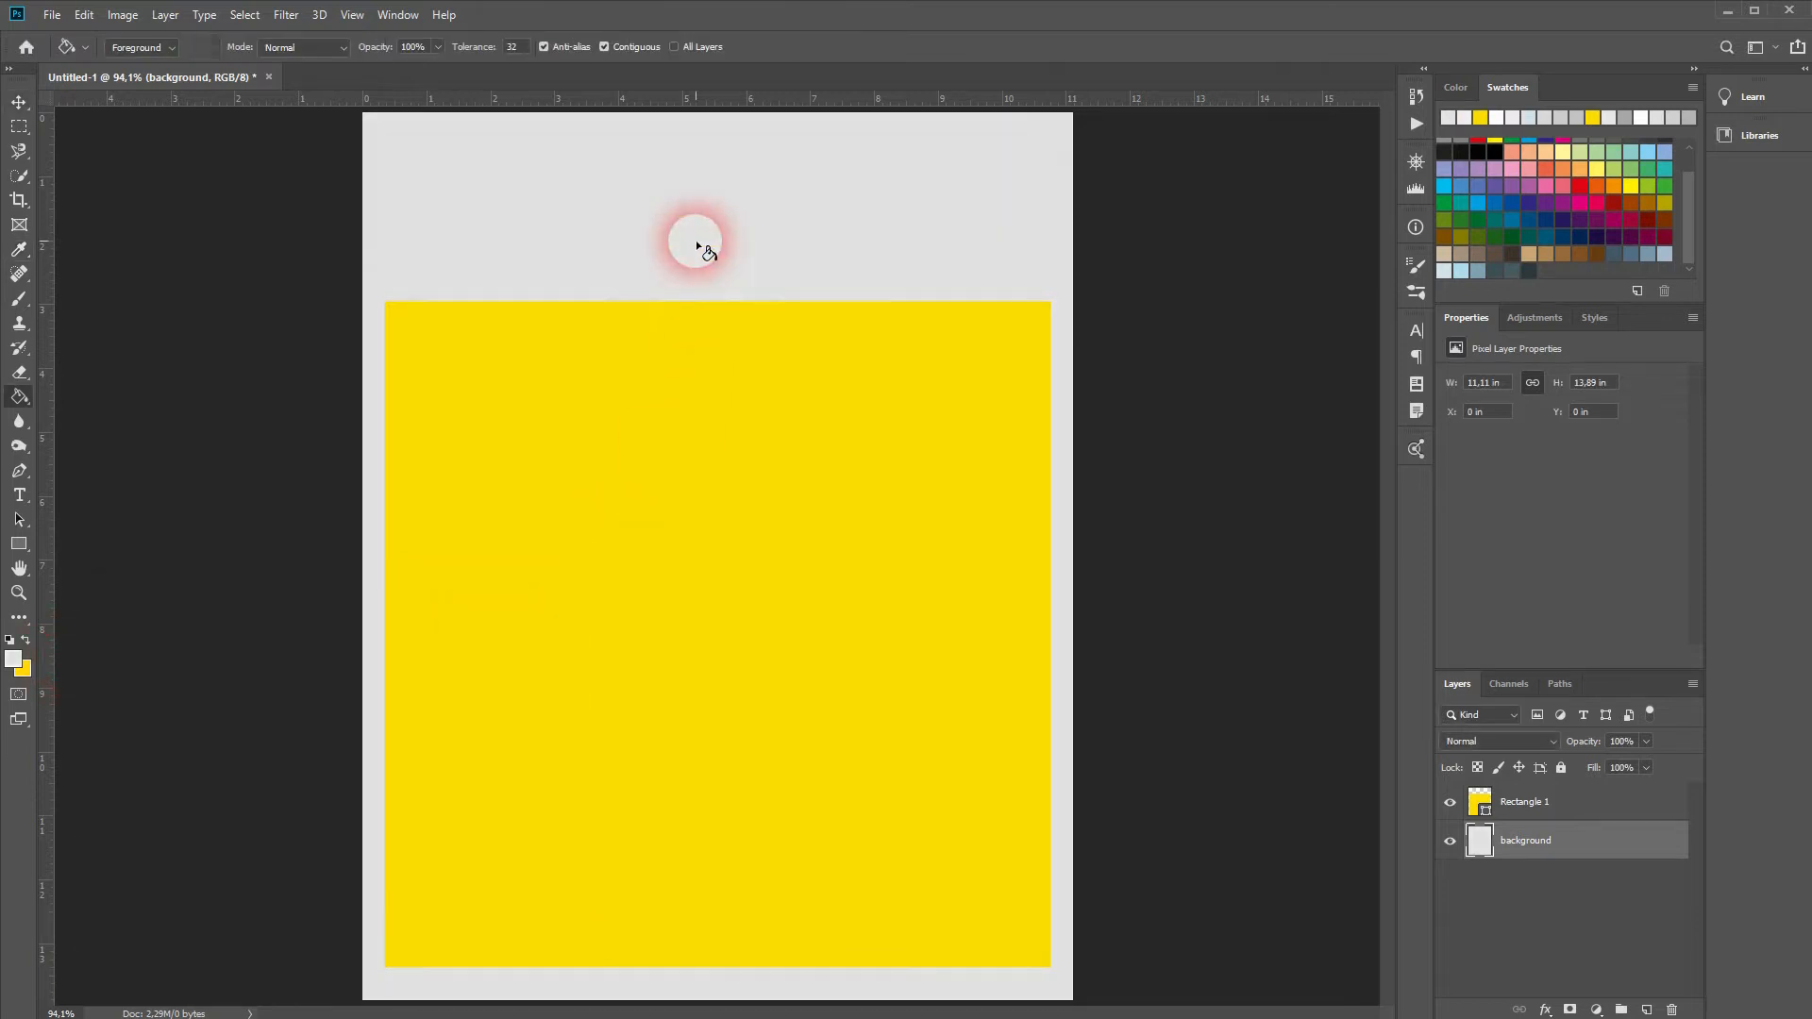
click(1558, 815)
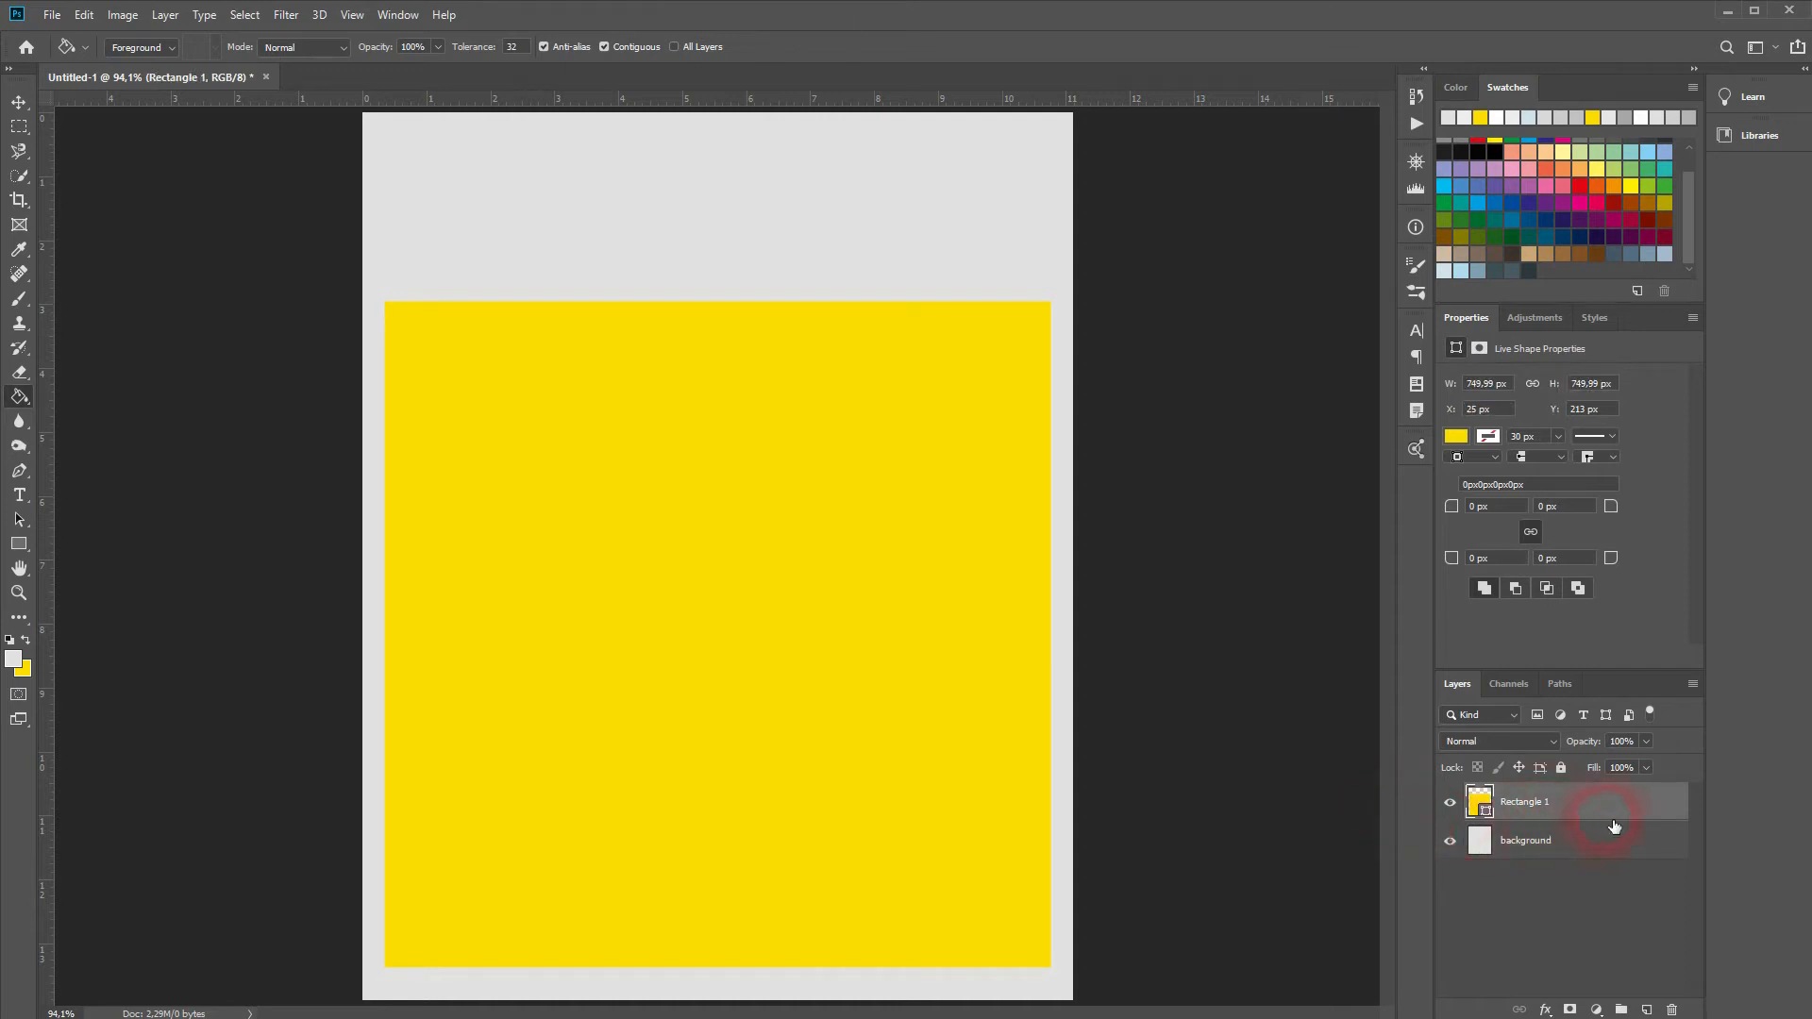
Step: Draw a large circle over the yellow square and fill it with 10% Gray
right_click(28, 542)
click(121, 587)
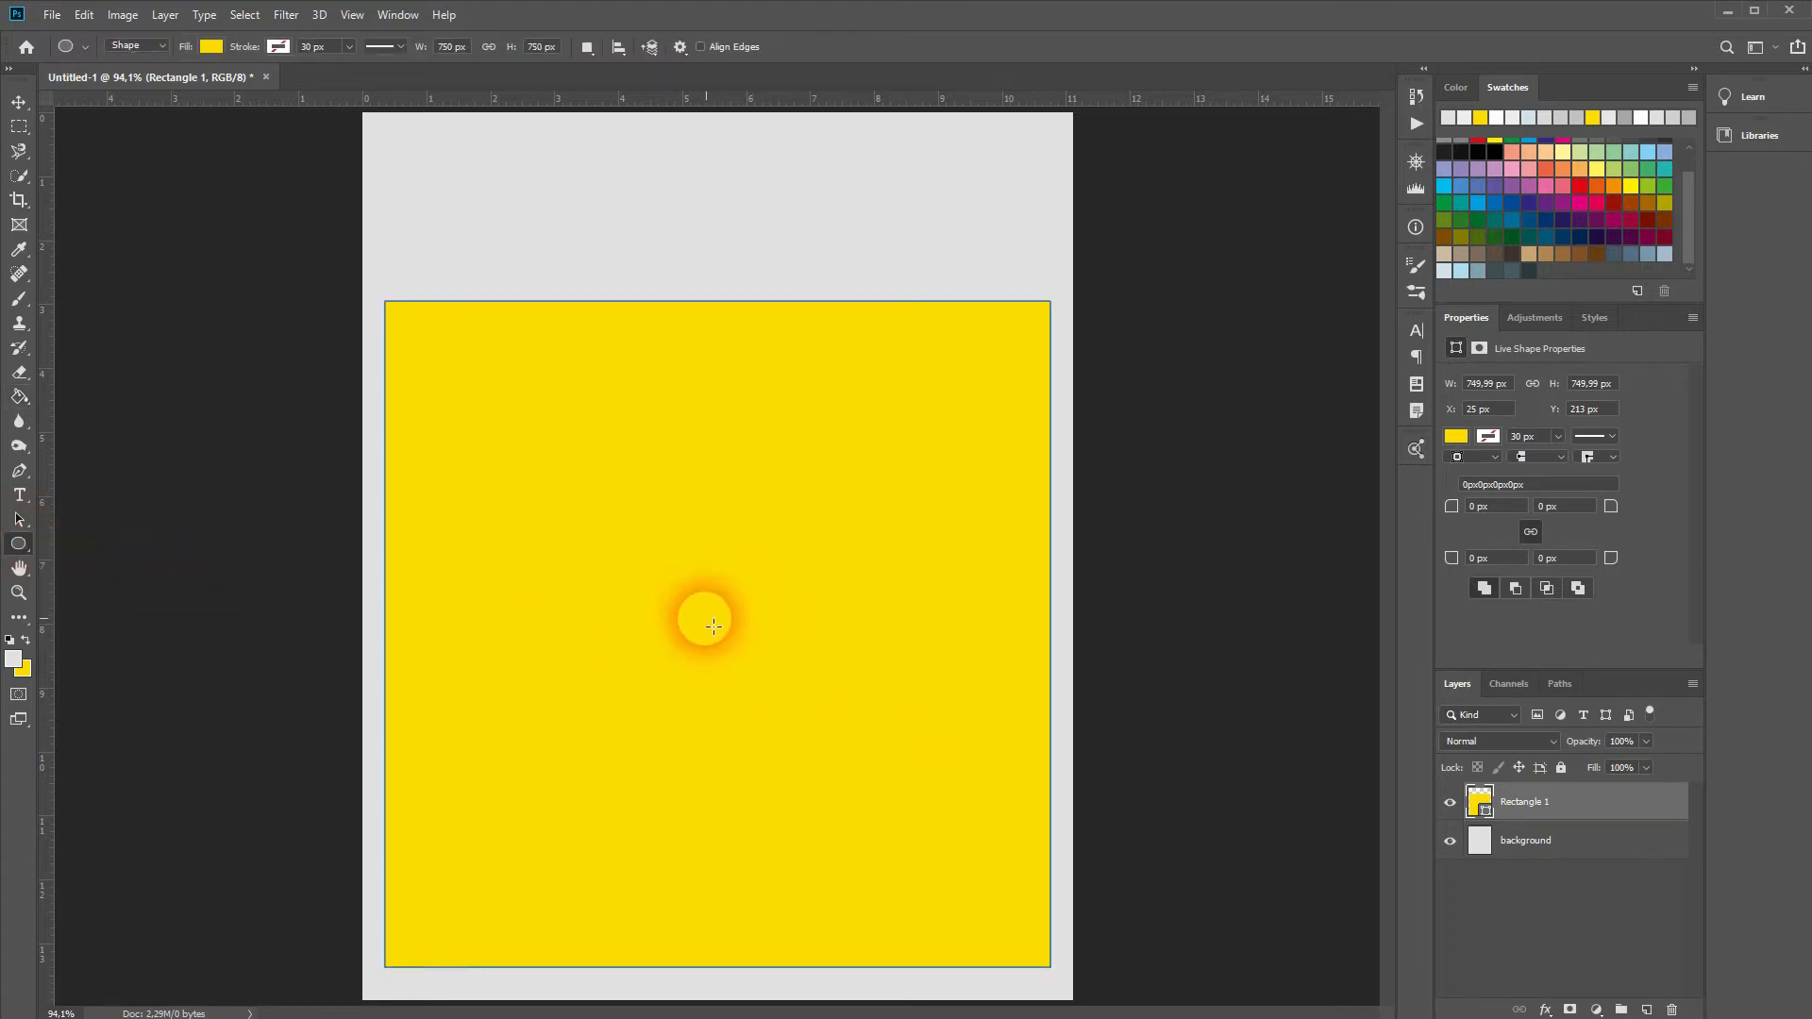
drag(709, 642, 1036, 965)
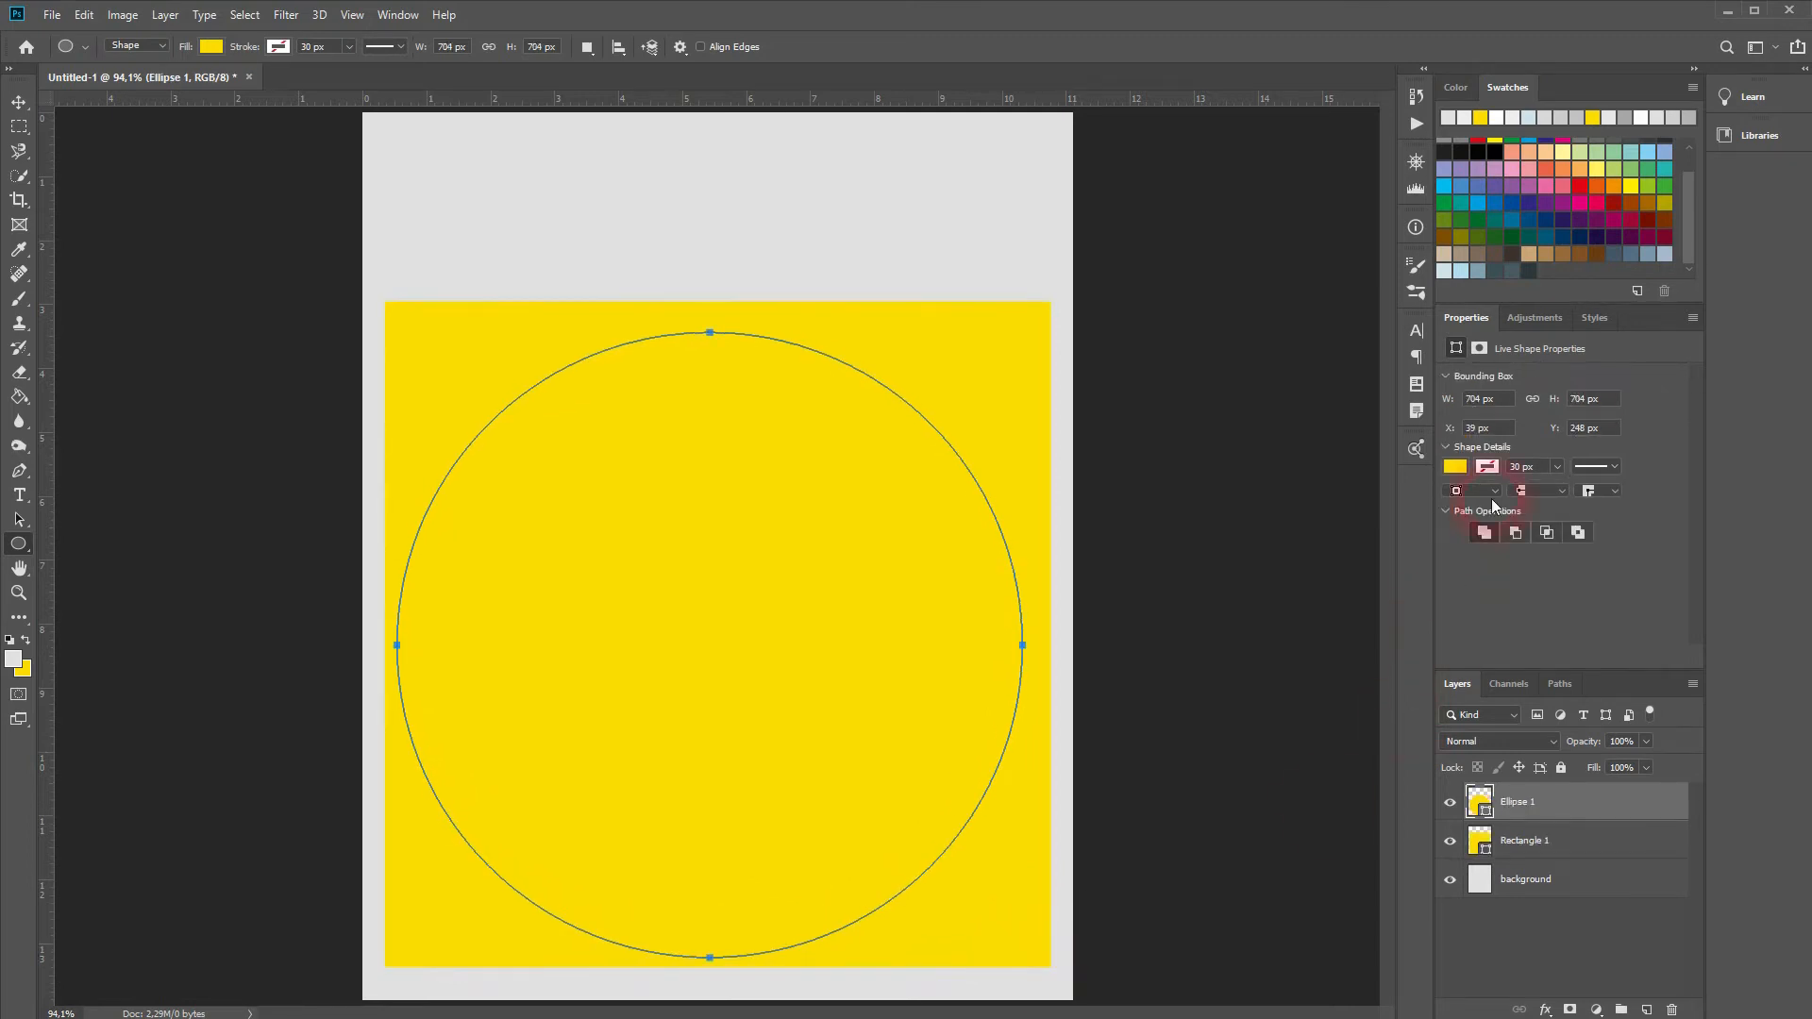
click(1466, 470)
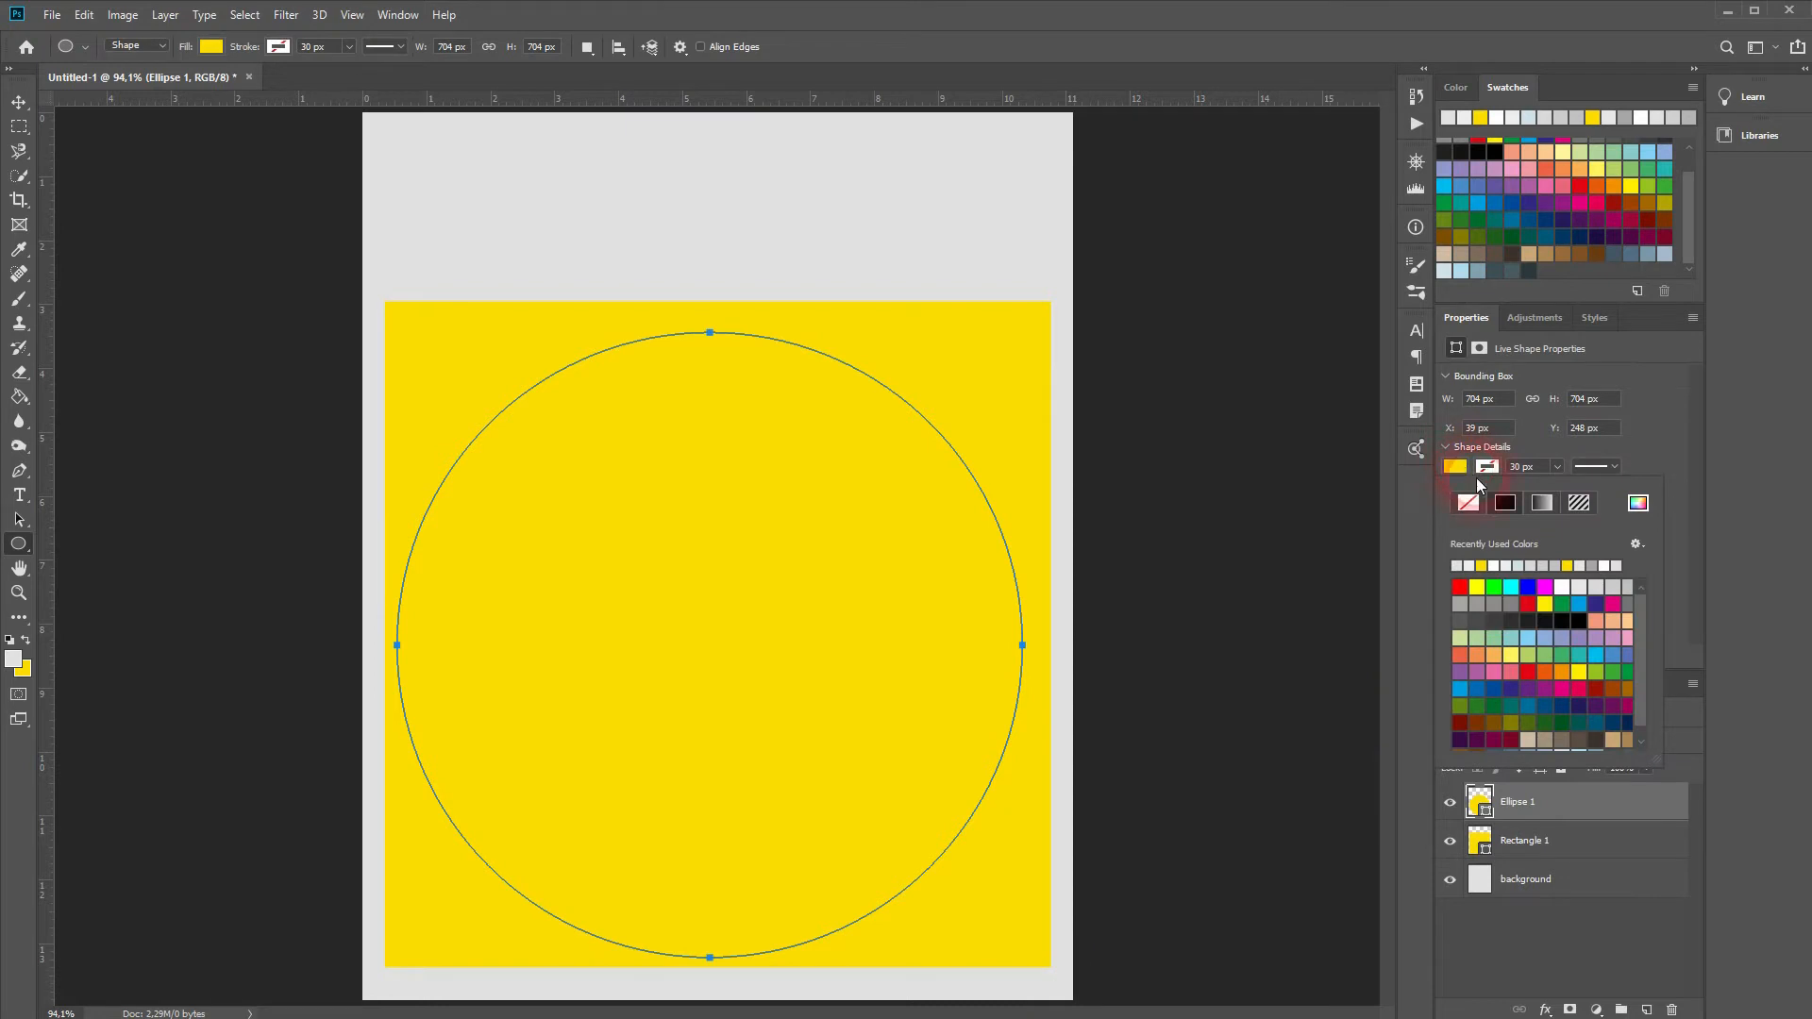
click(1589, 592)
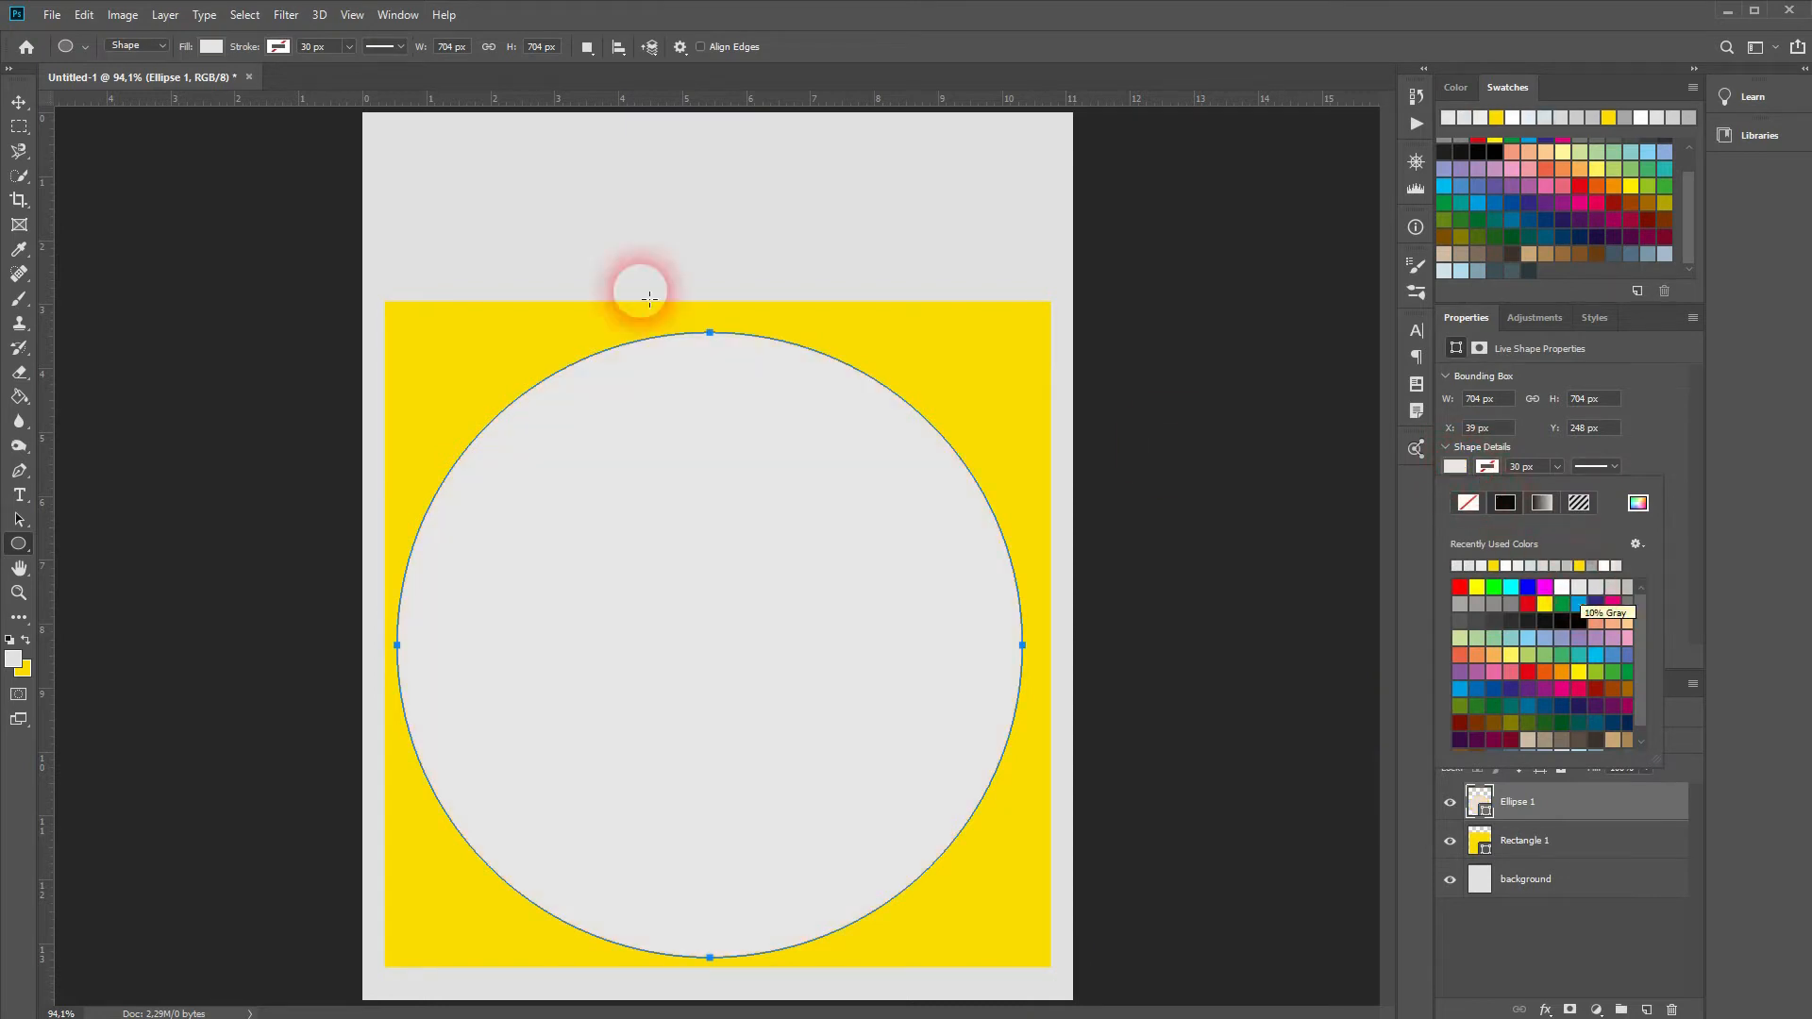
click(17, 104)
Step: Centre the circle horizontally on the canvas and vertically within Rectangle 1
key(ctrl+a)
click(432, 49)
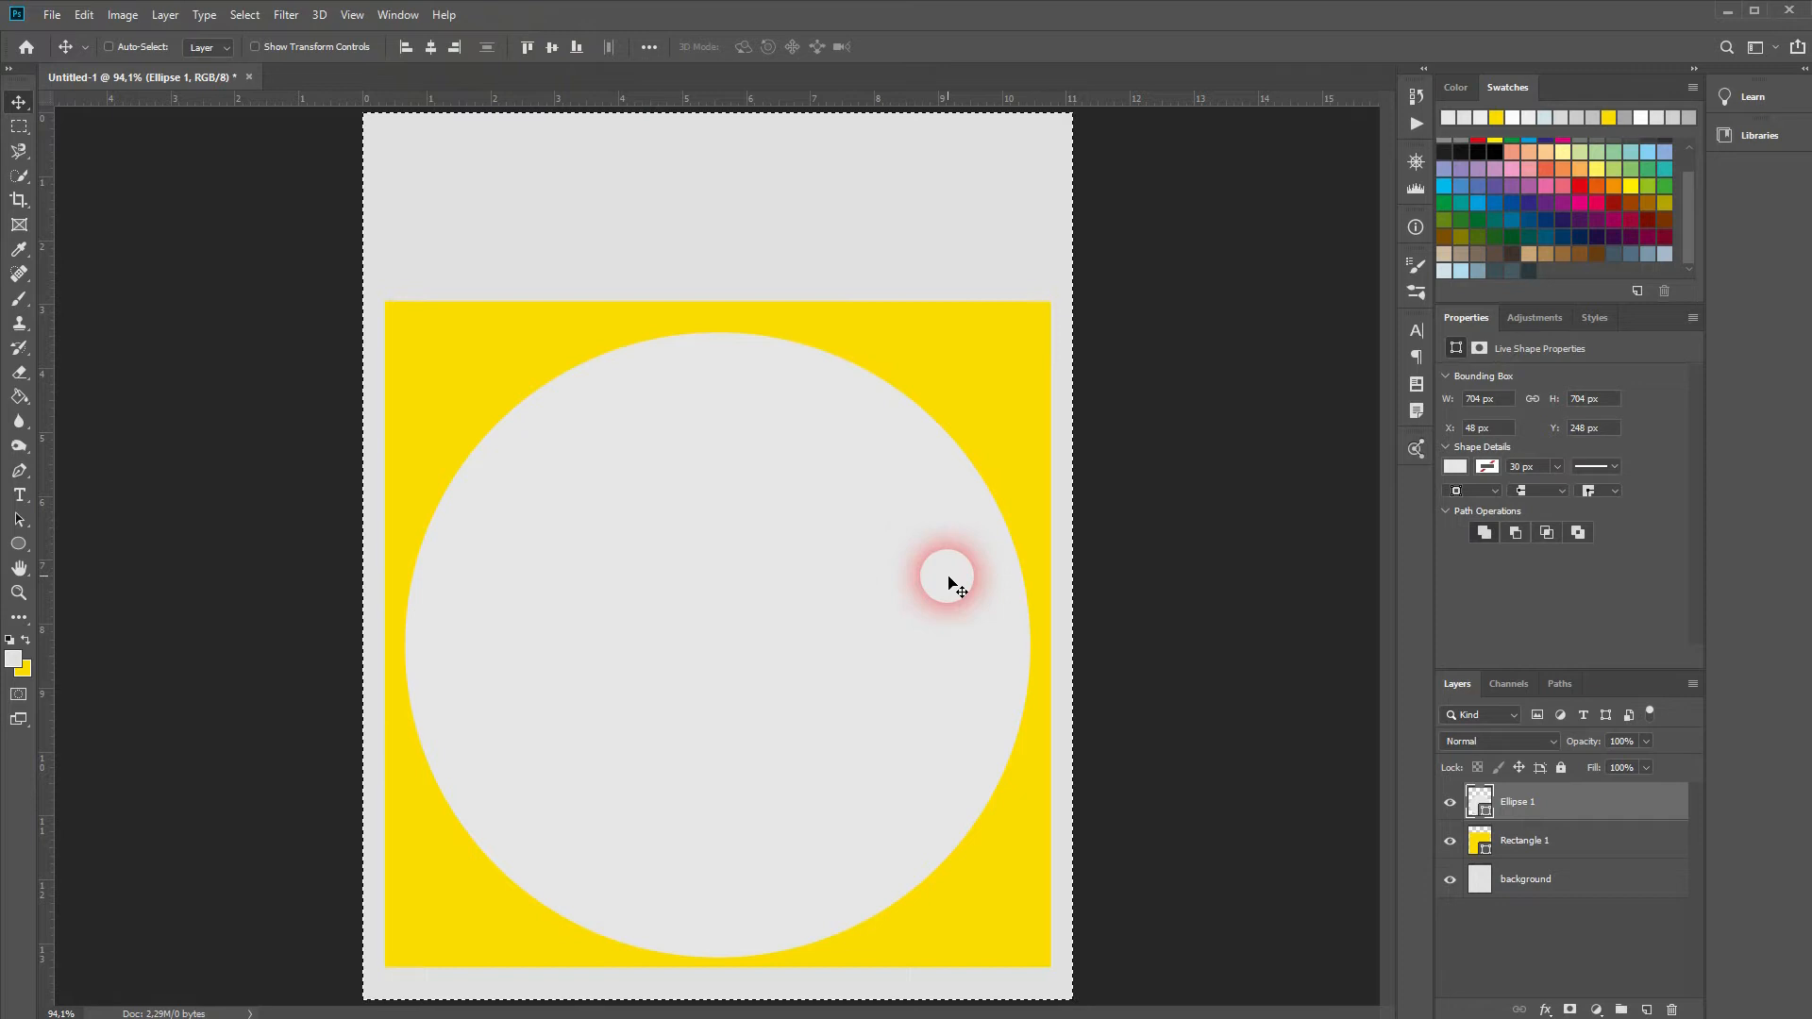
key(ctrl+d)
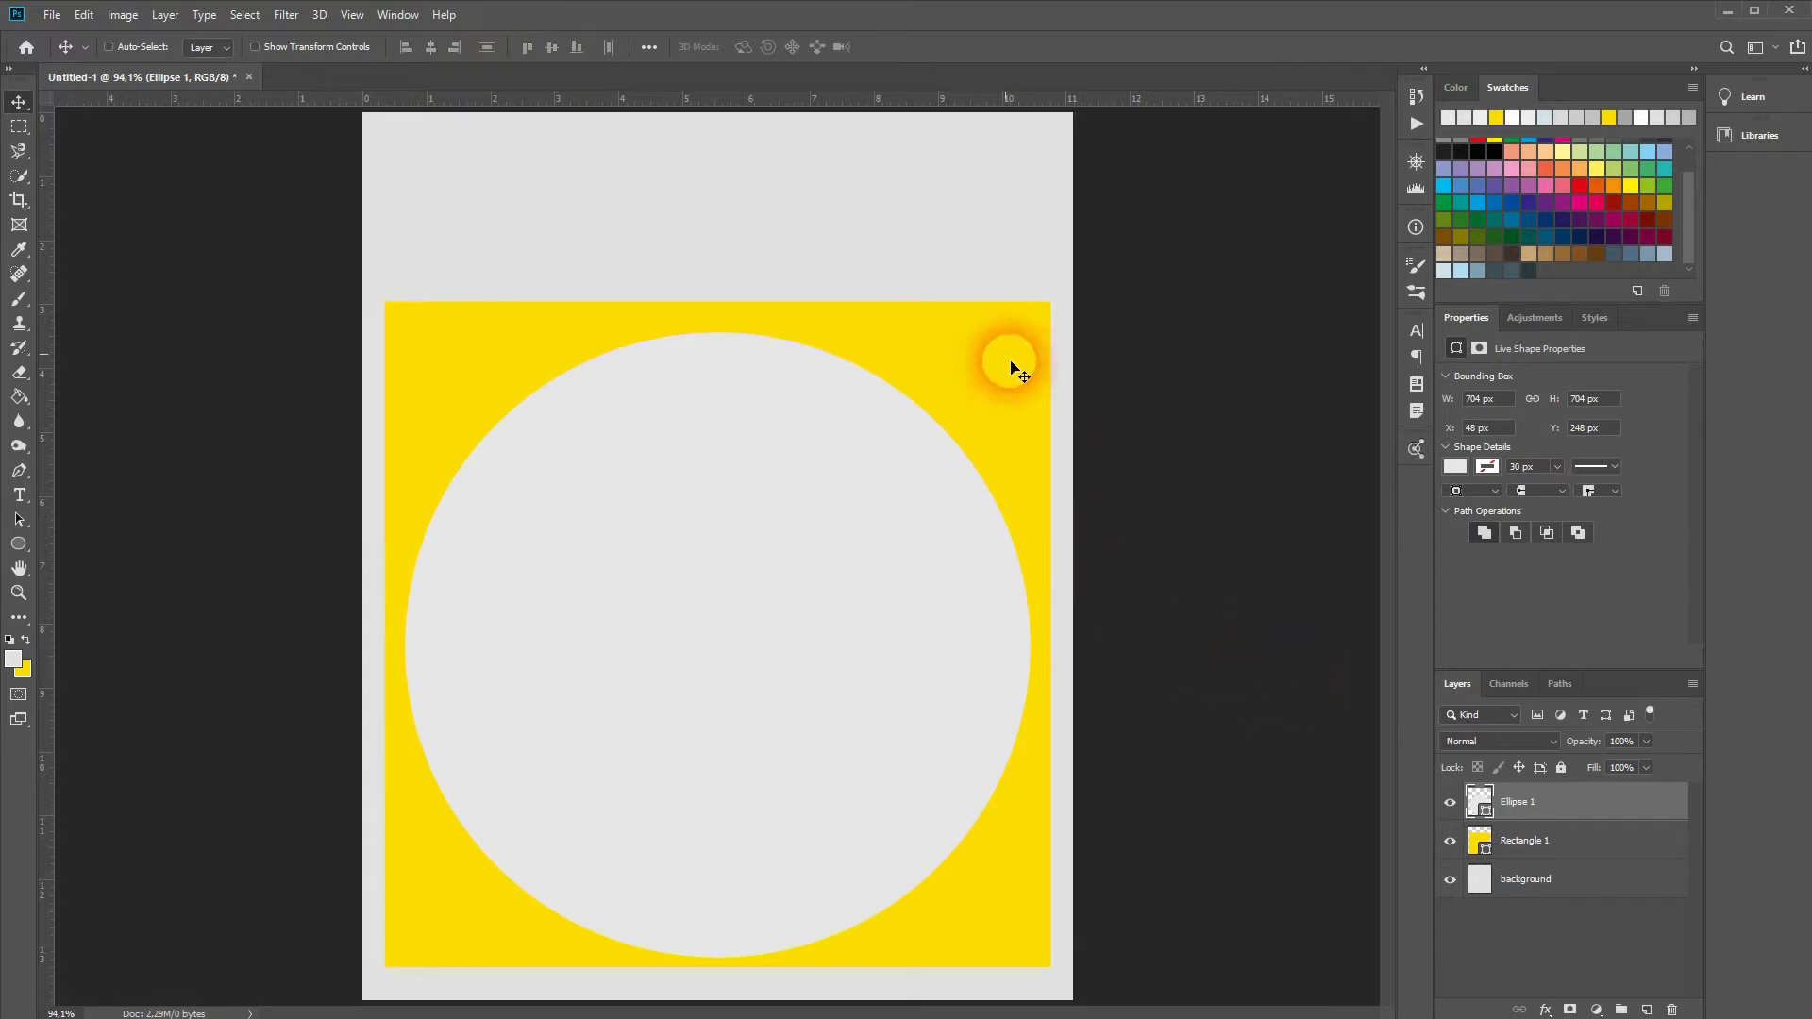
ctrl+click(1484, 852)
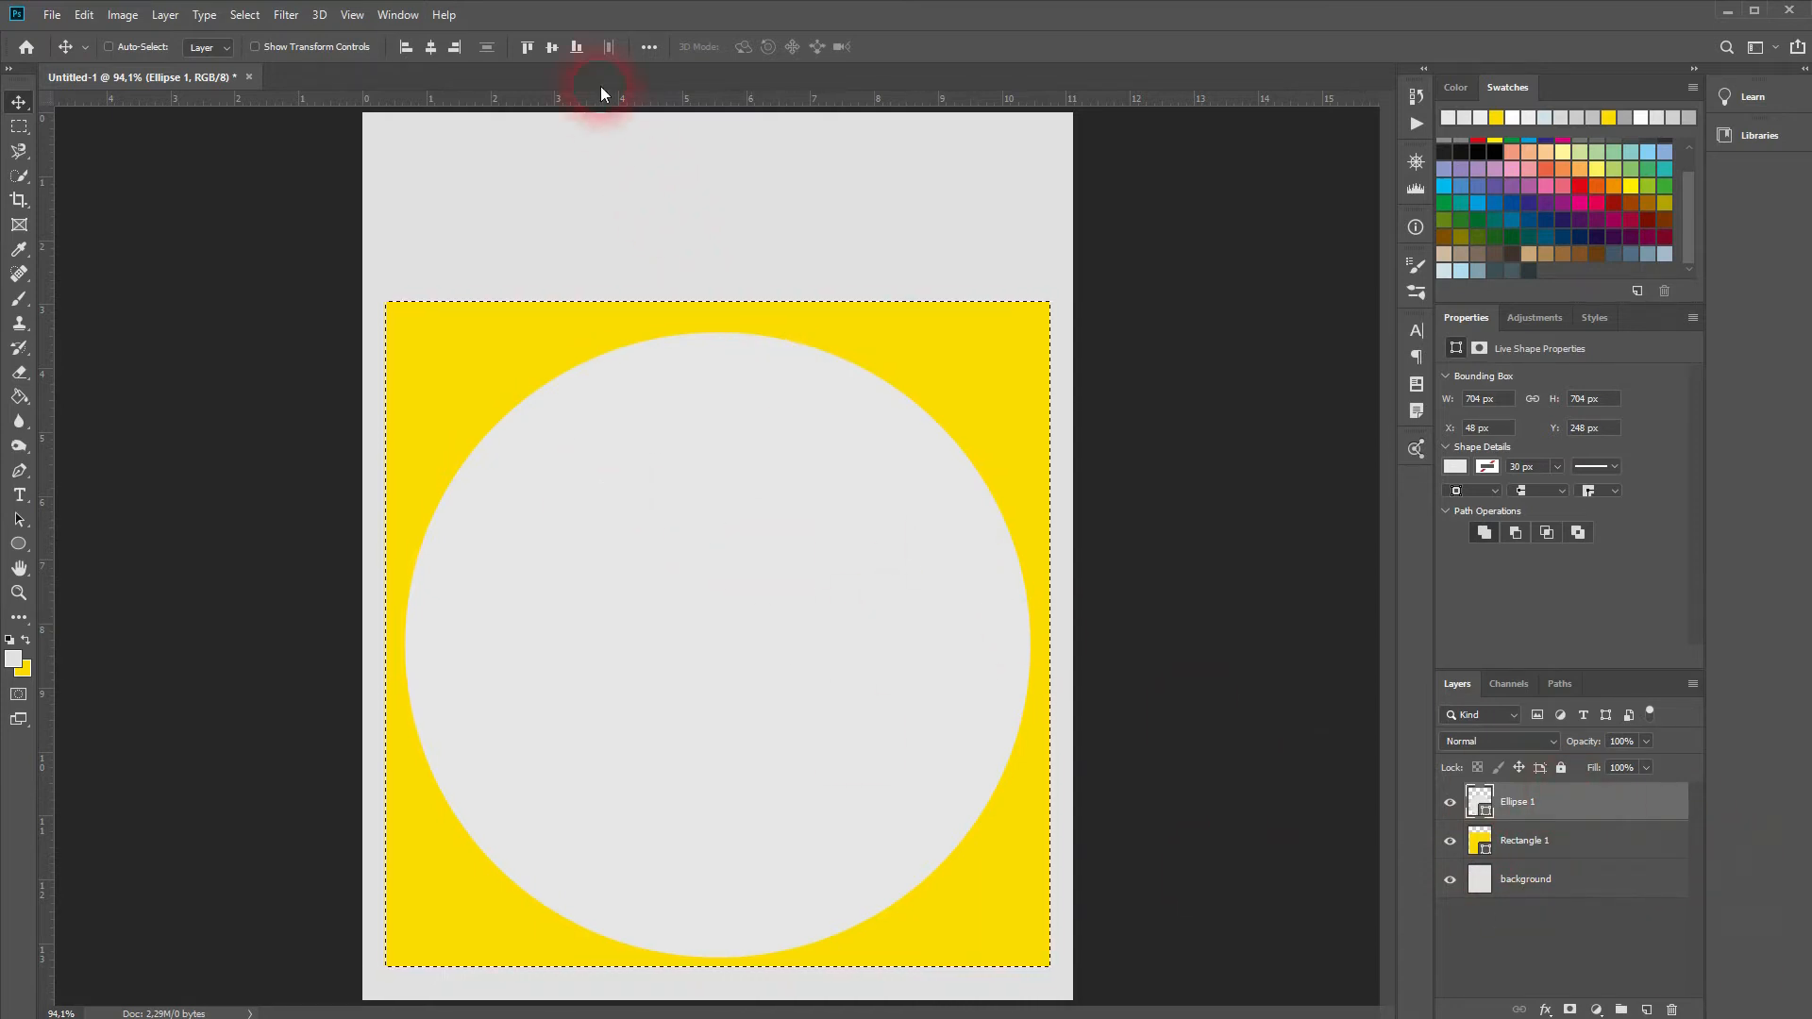
click(552, 47)
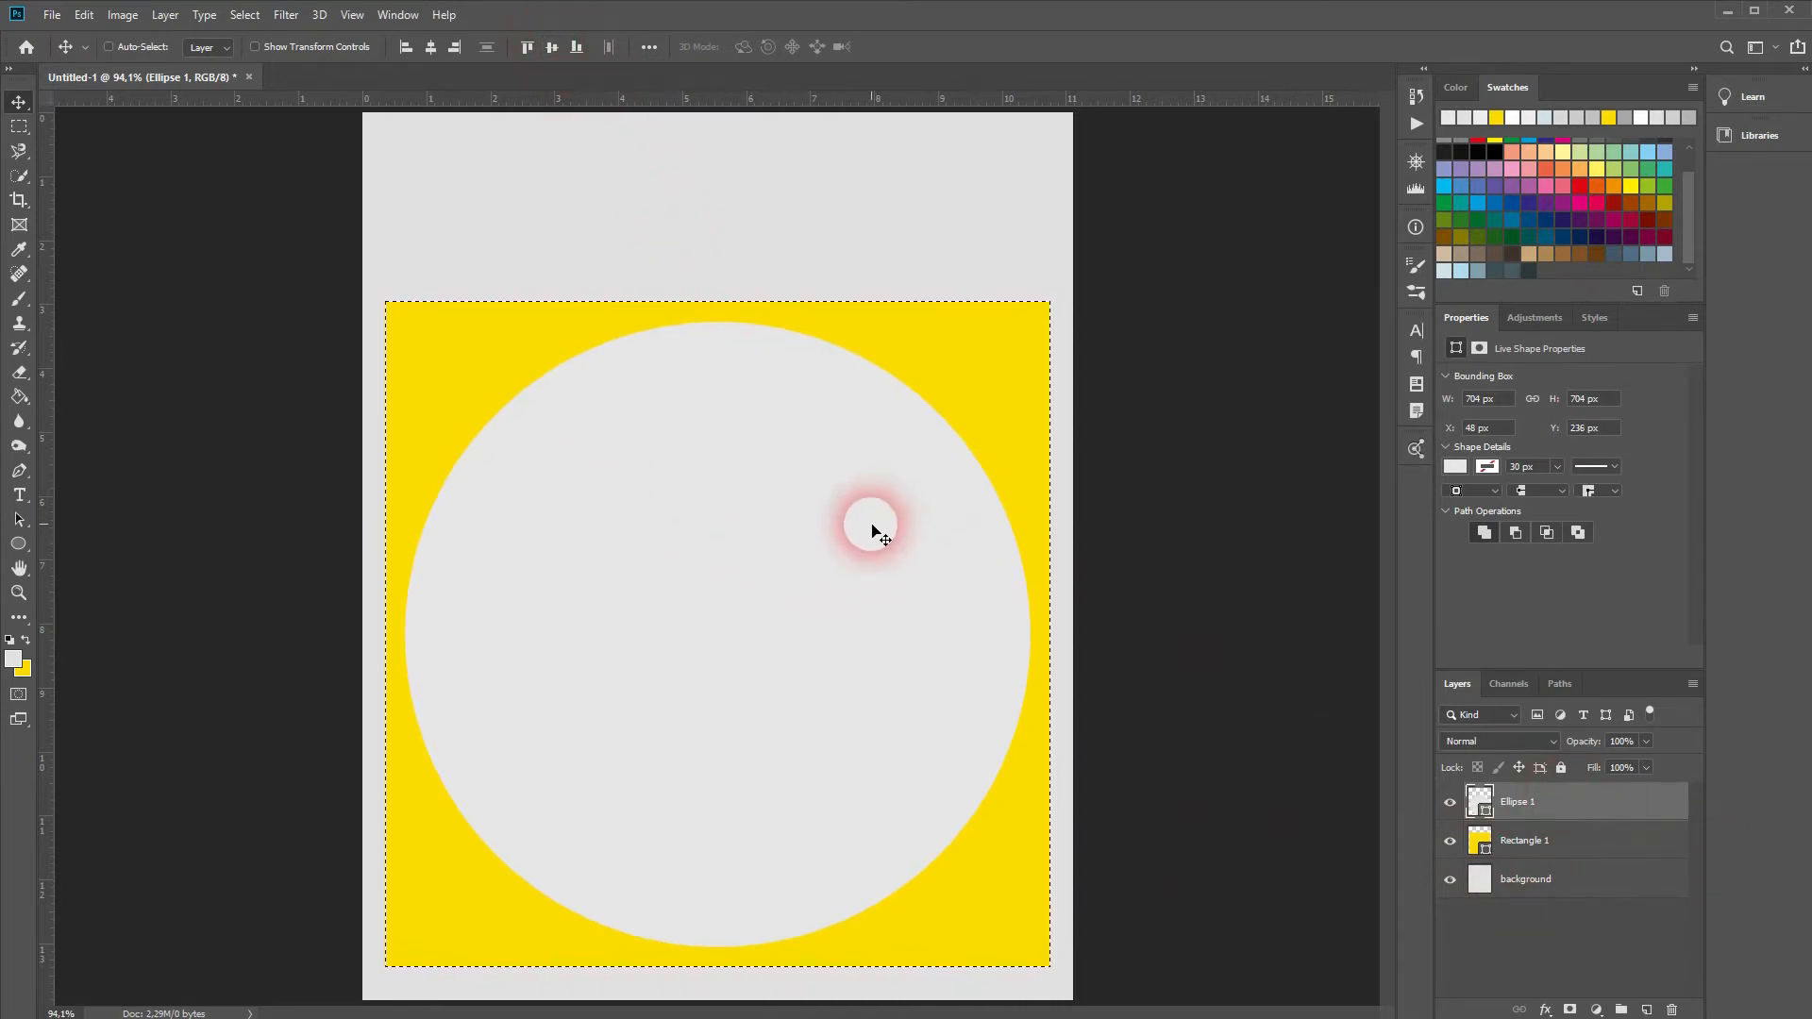
key(ctrl+d)
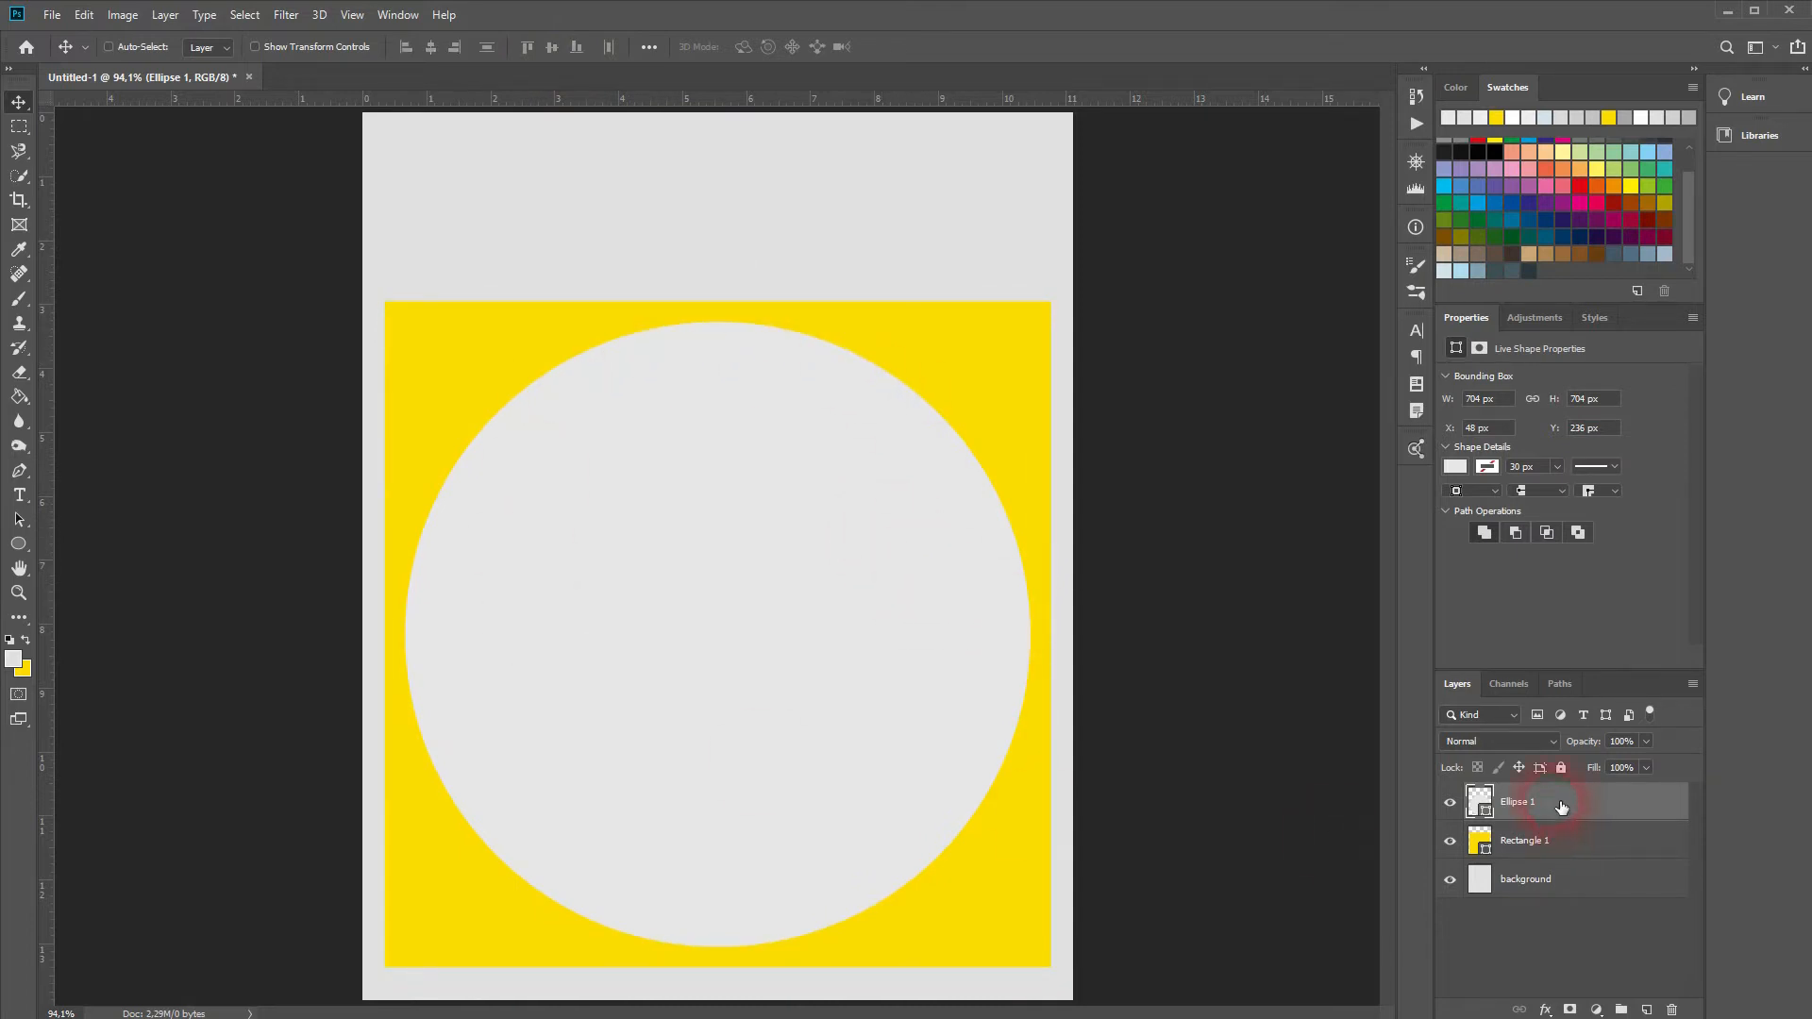
Step: Set Ellipse 1 to Multiply and add a copy shrunk to a centred 426 px circle
click(1530, 742)
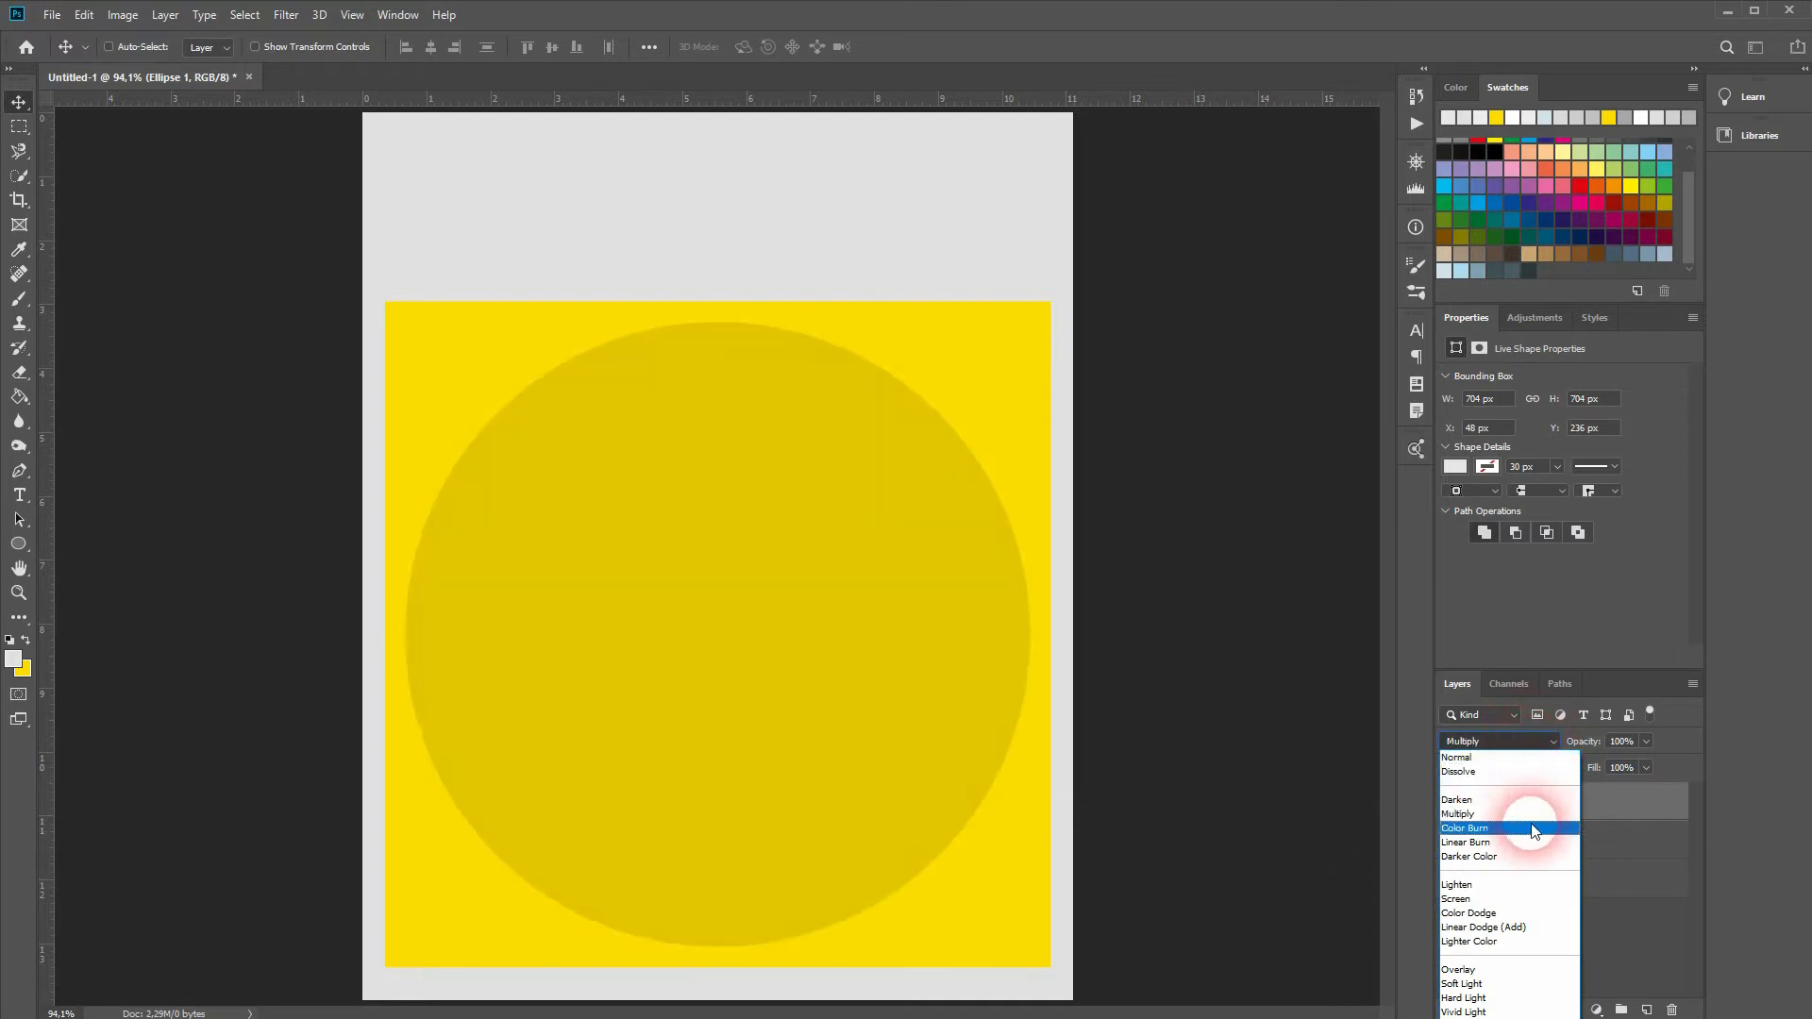
click(1524, 817)
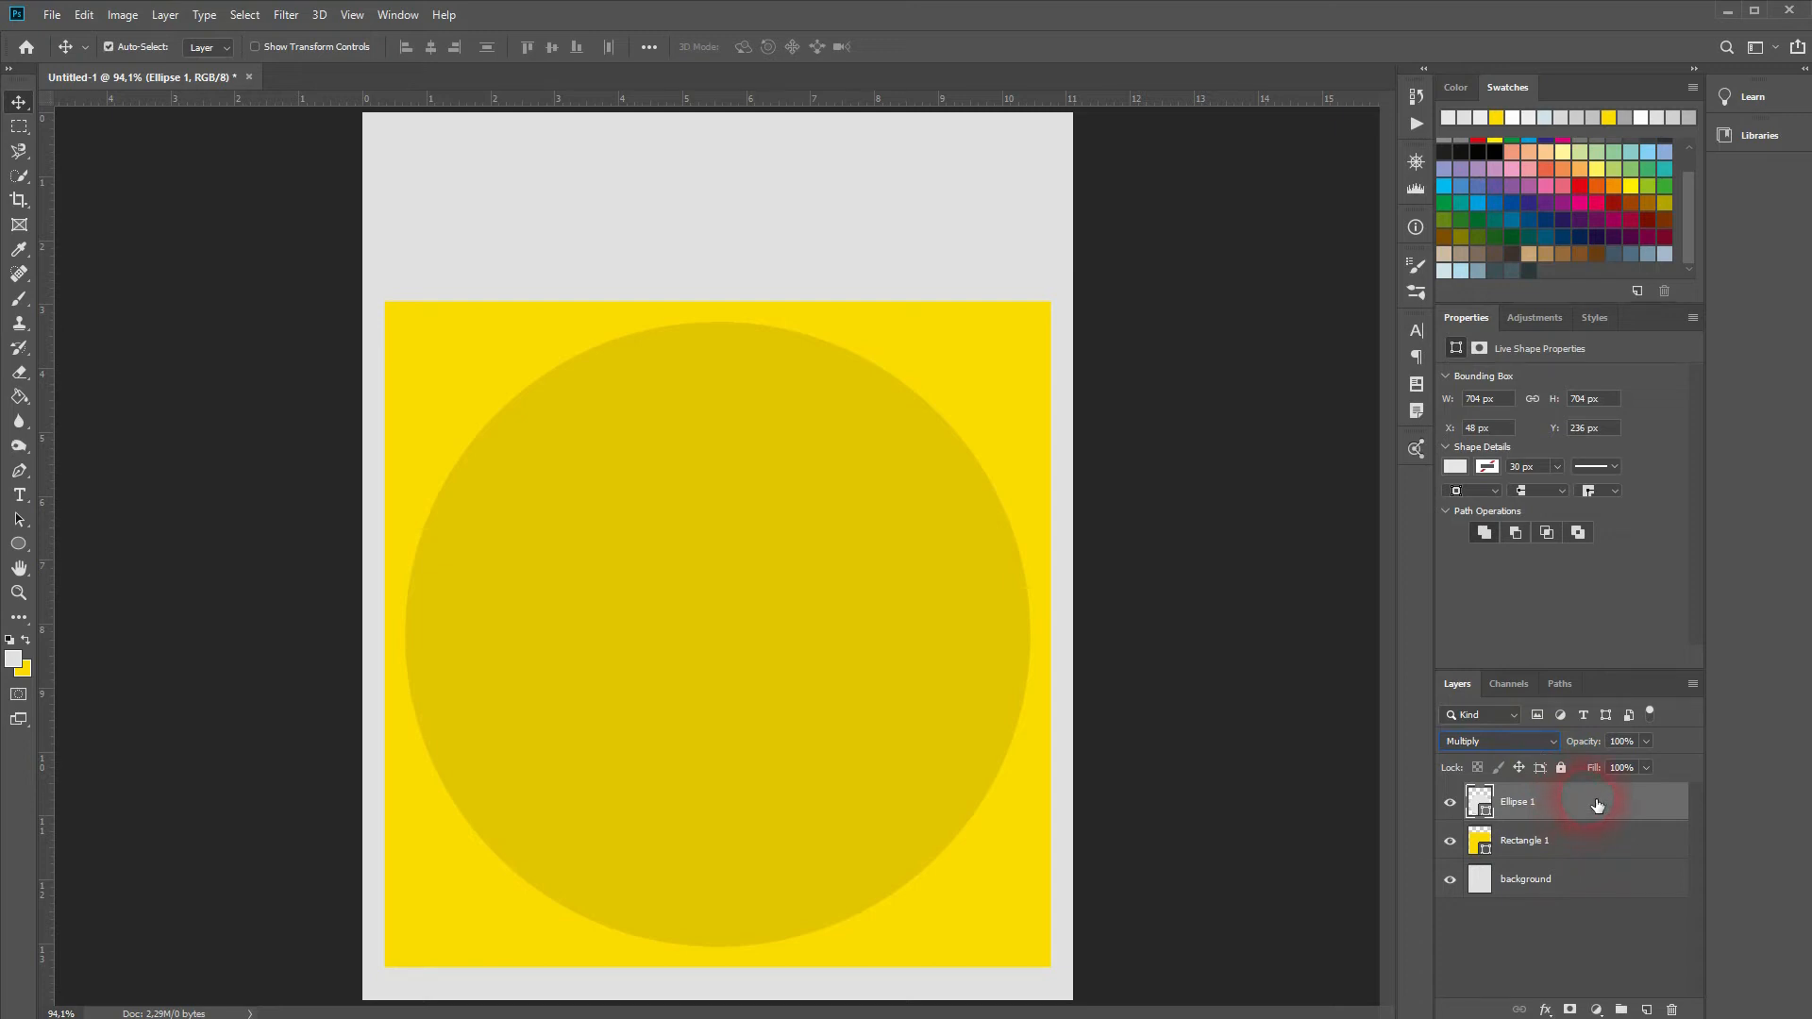
key(ctrl+j)
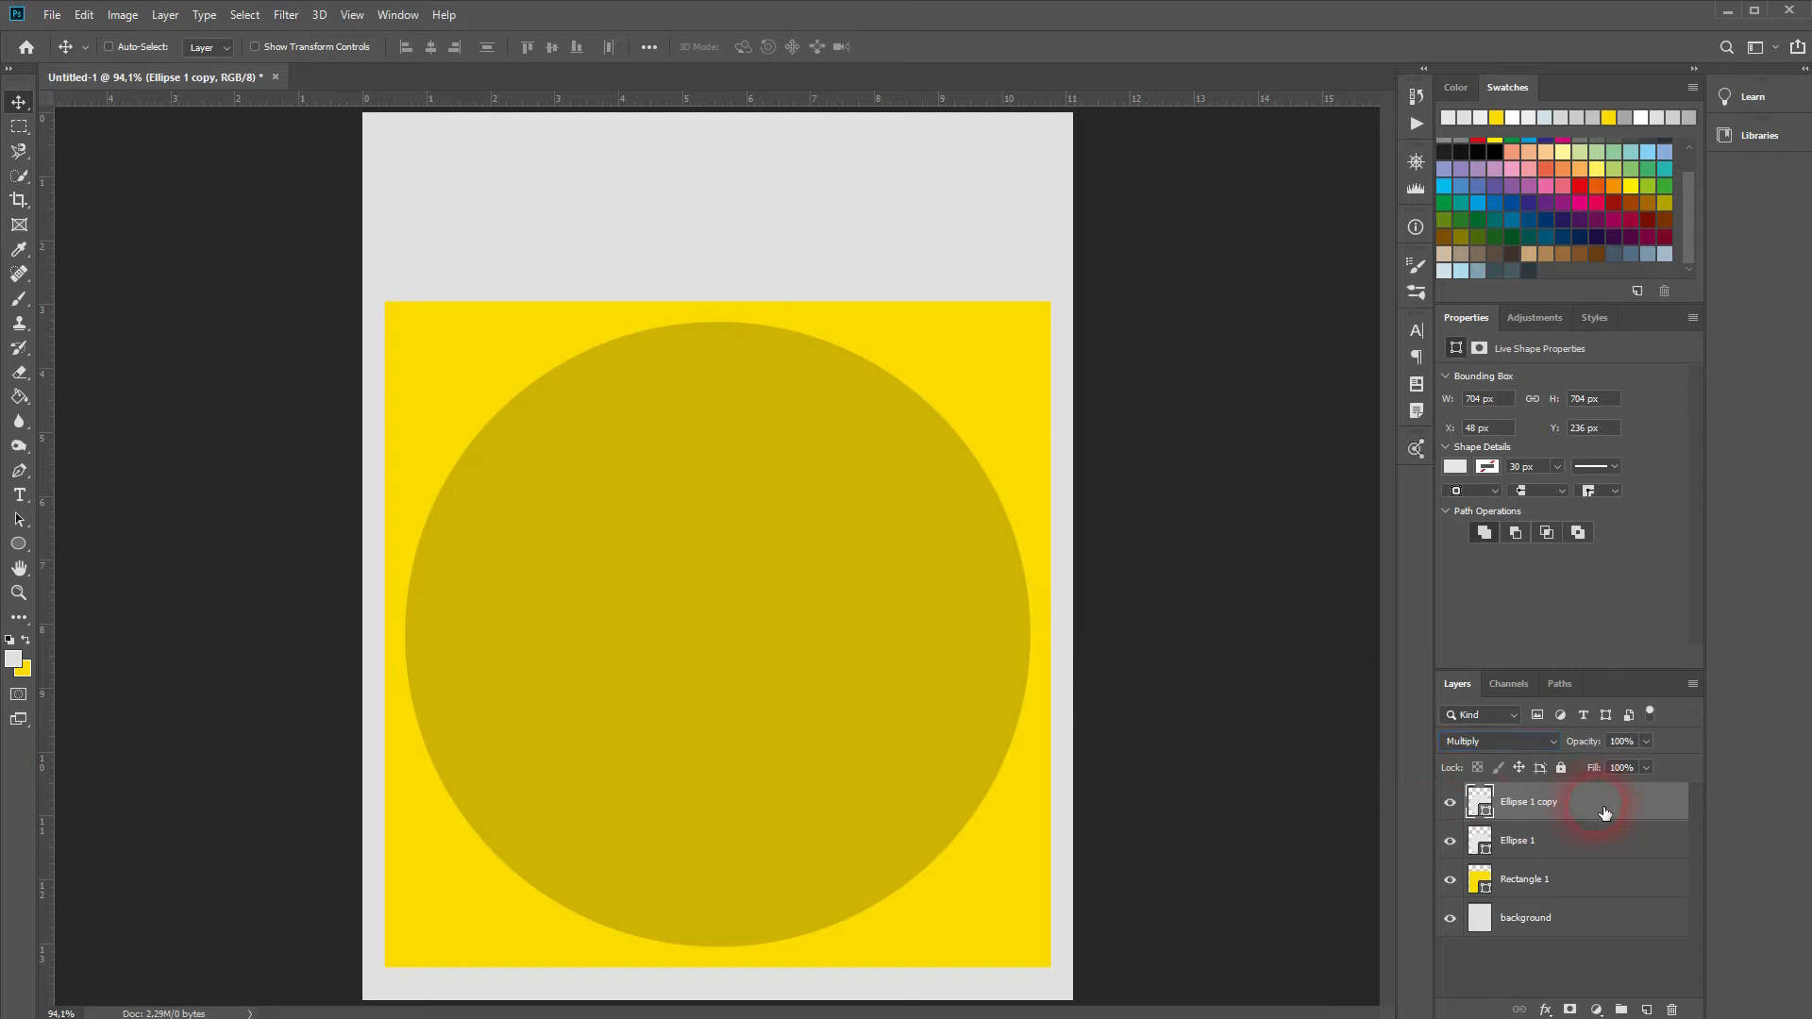
key(ctrl+t)
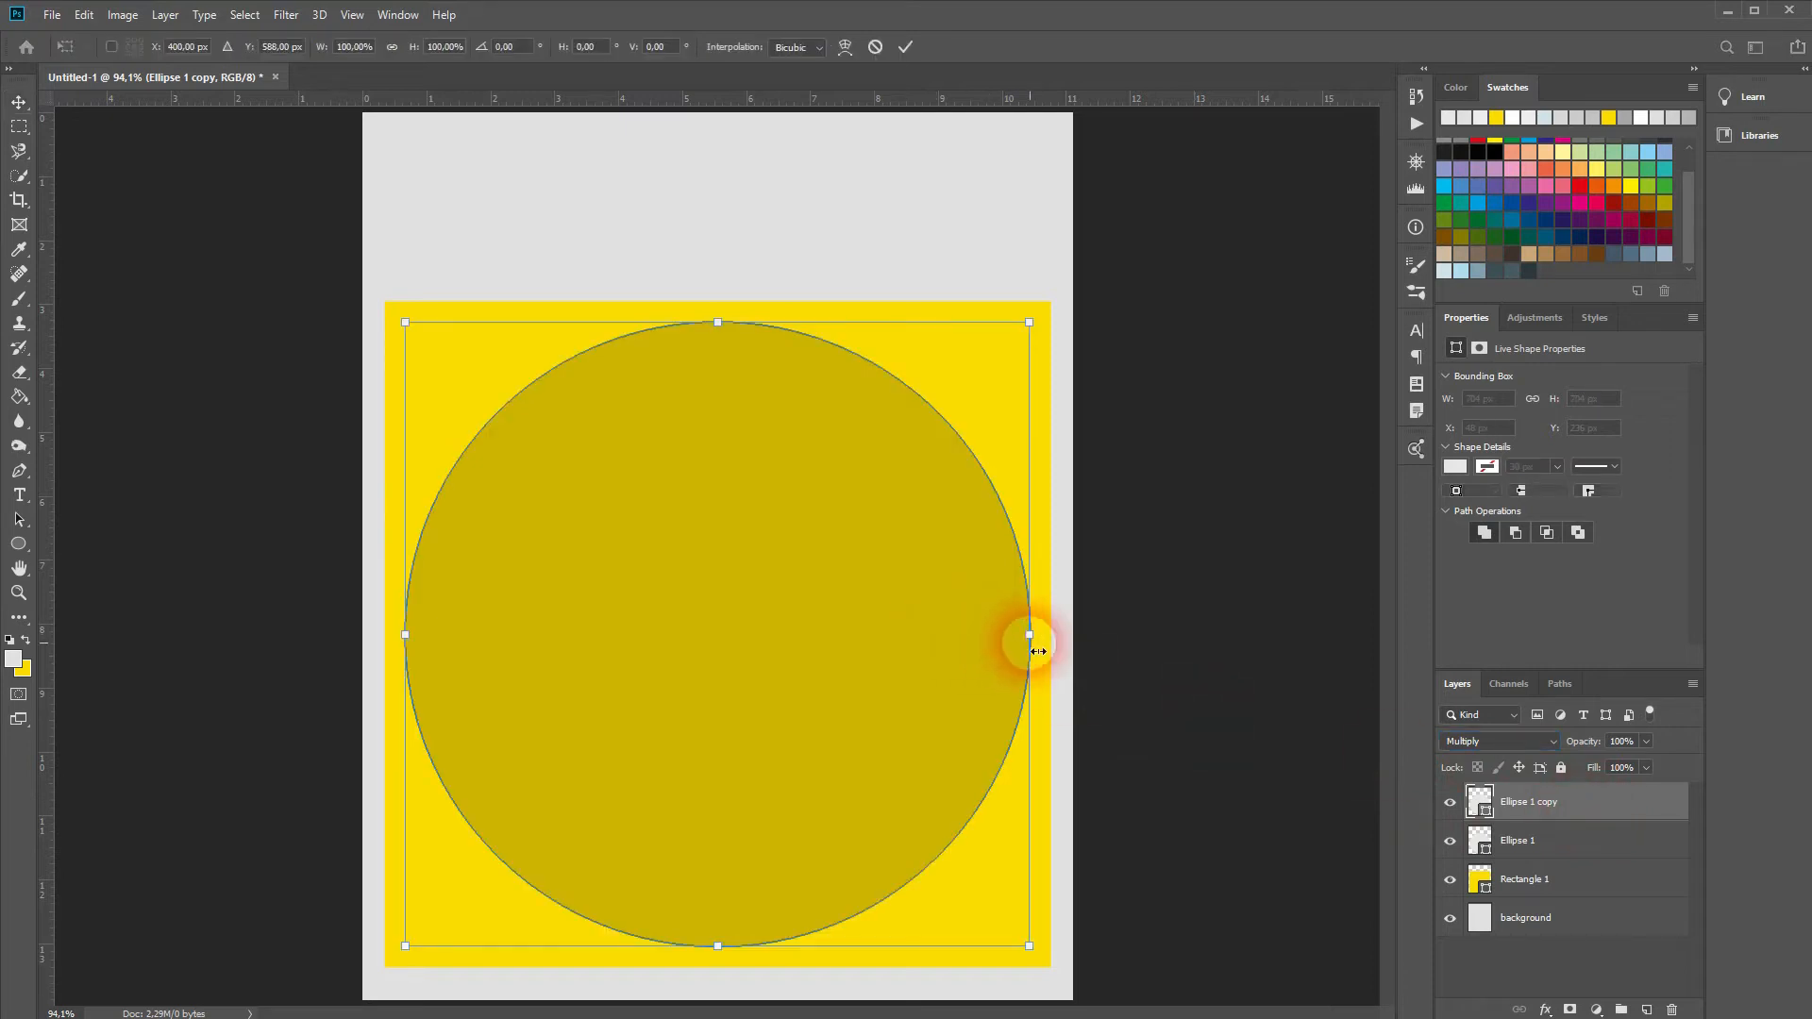
drag(1030, 637, 916, 648)
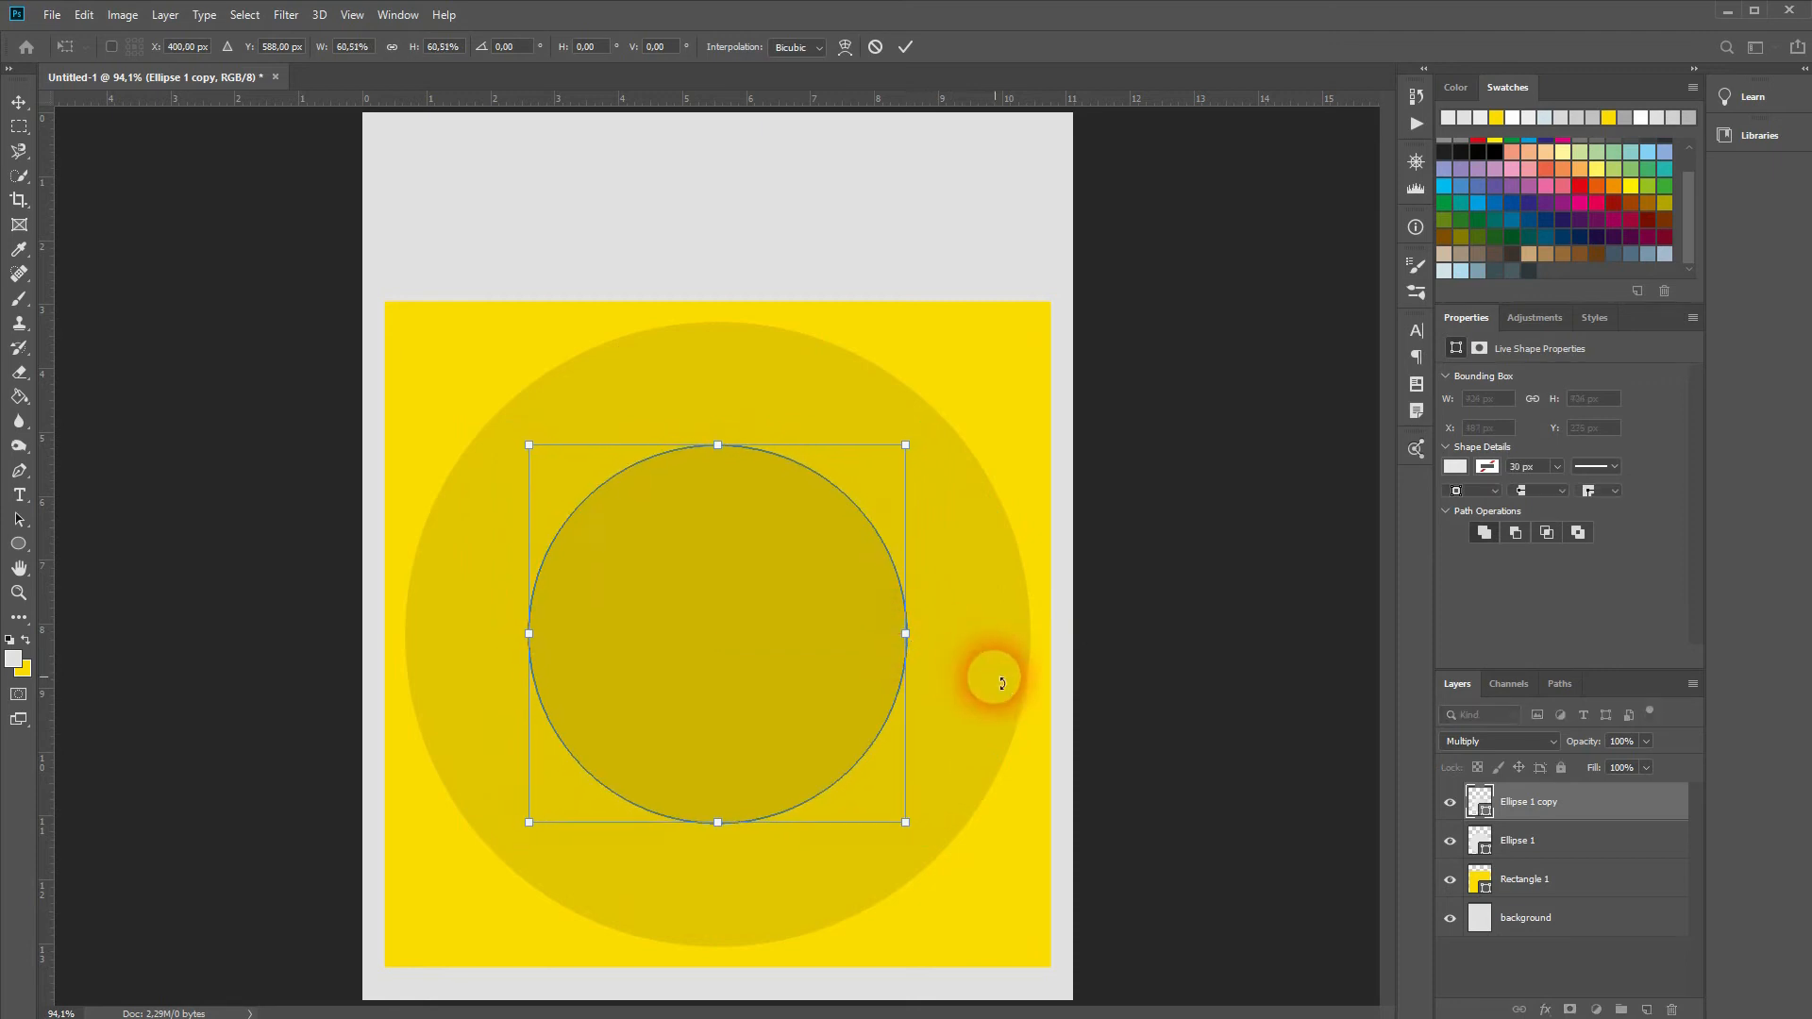
click(1274, 760)
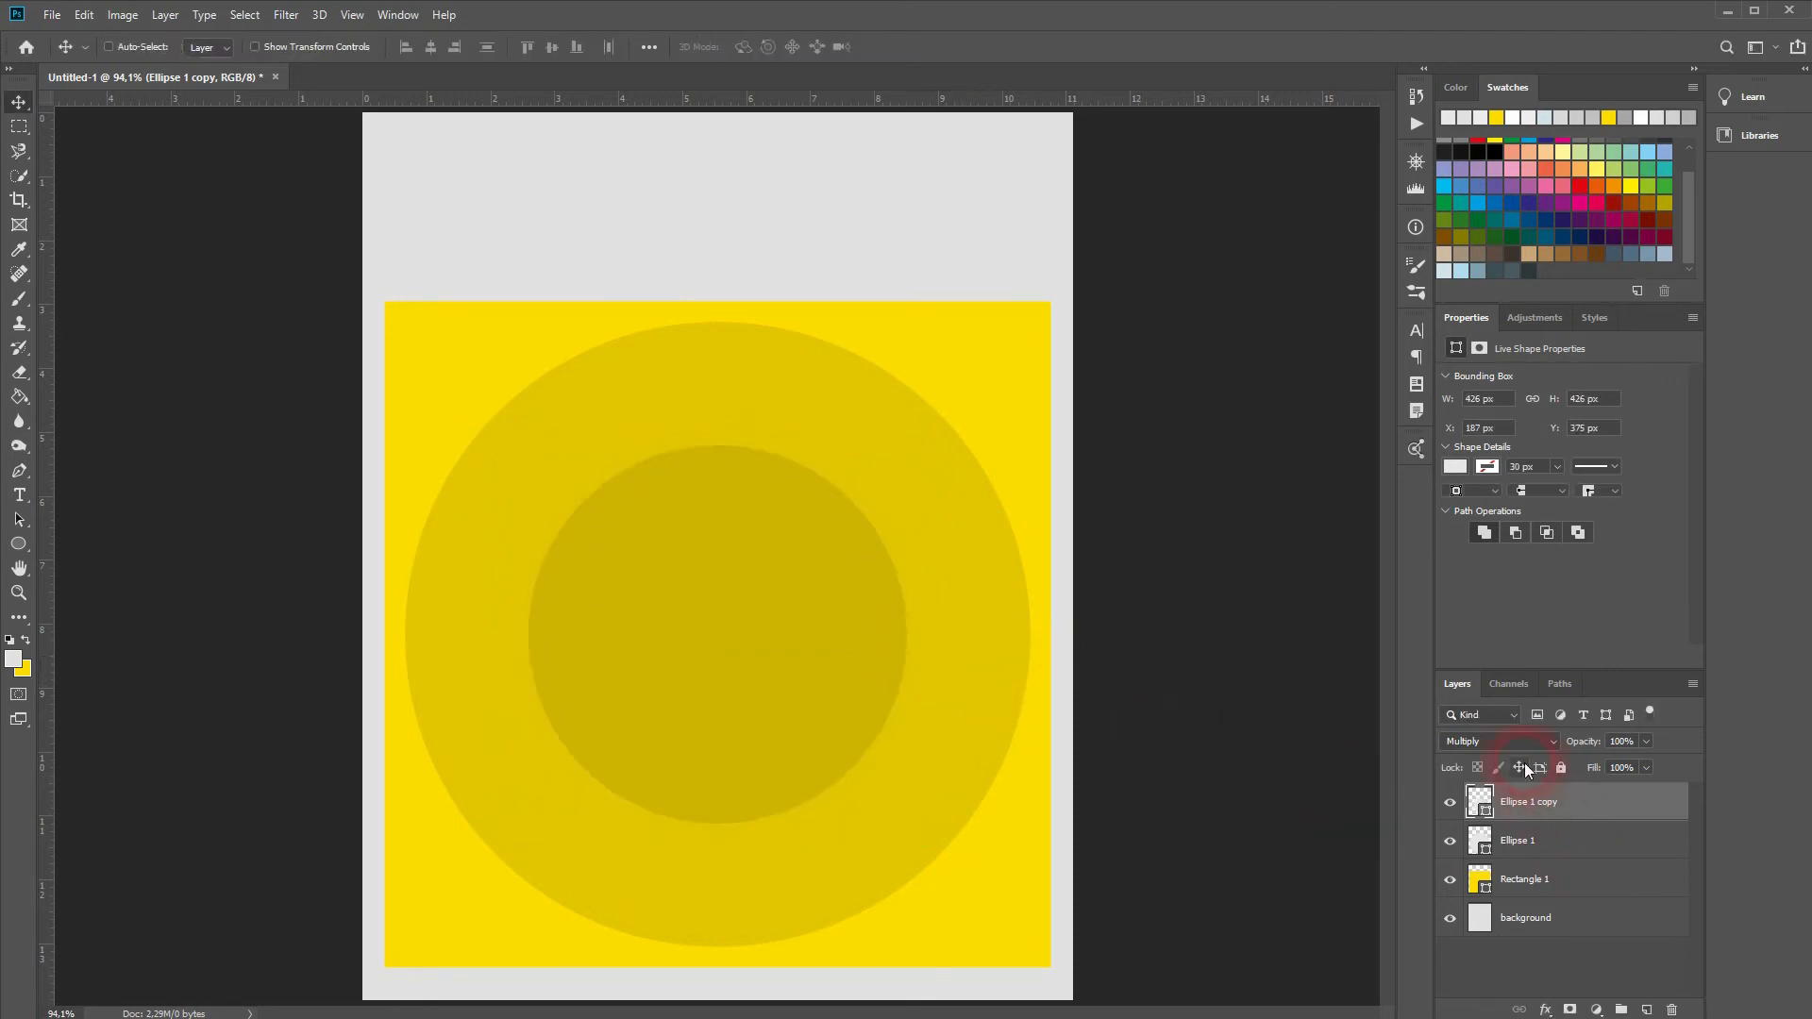
Step: Duplicate and shrink the circle three more times, ending with a 57 px centre circle
click(1531, 850)
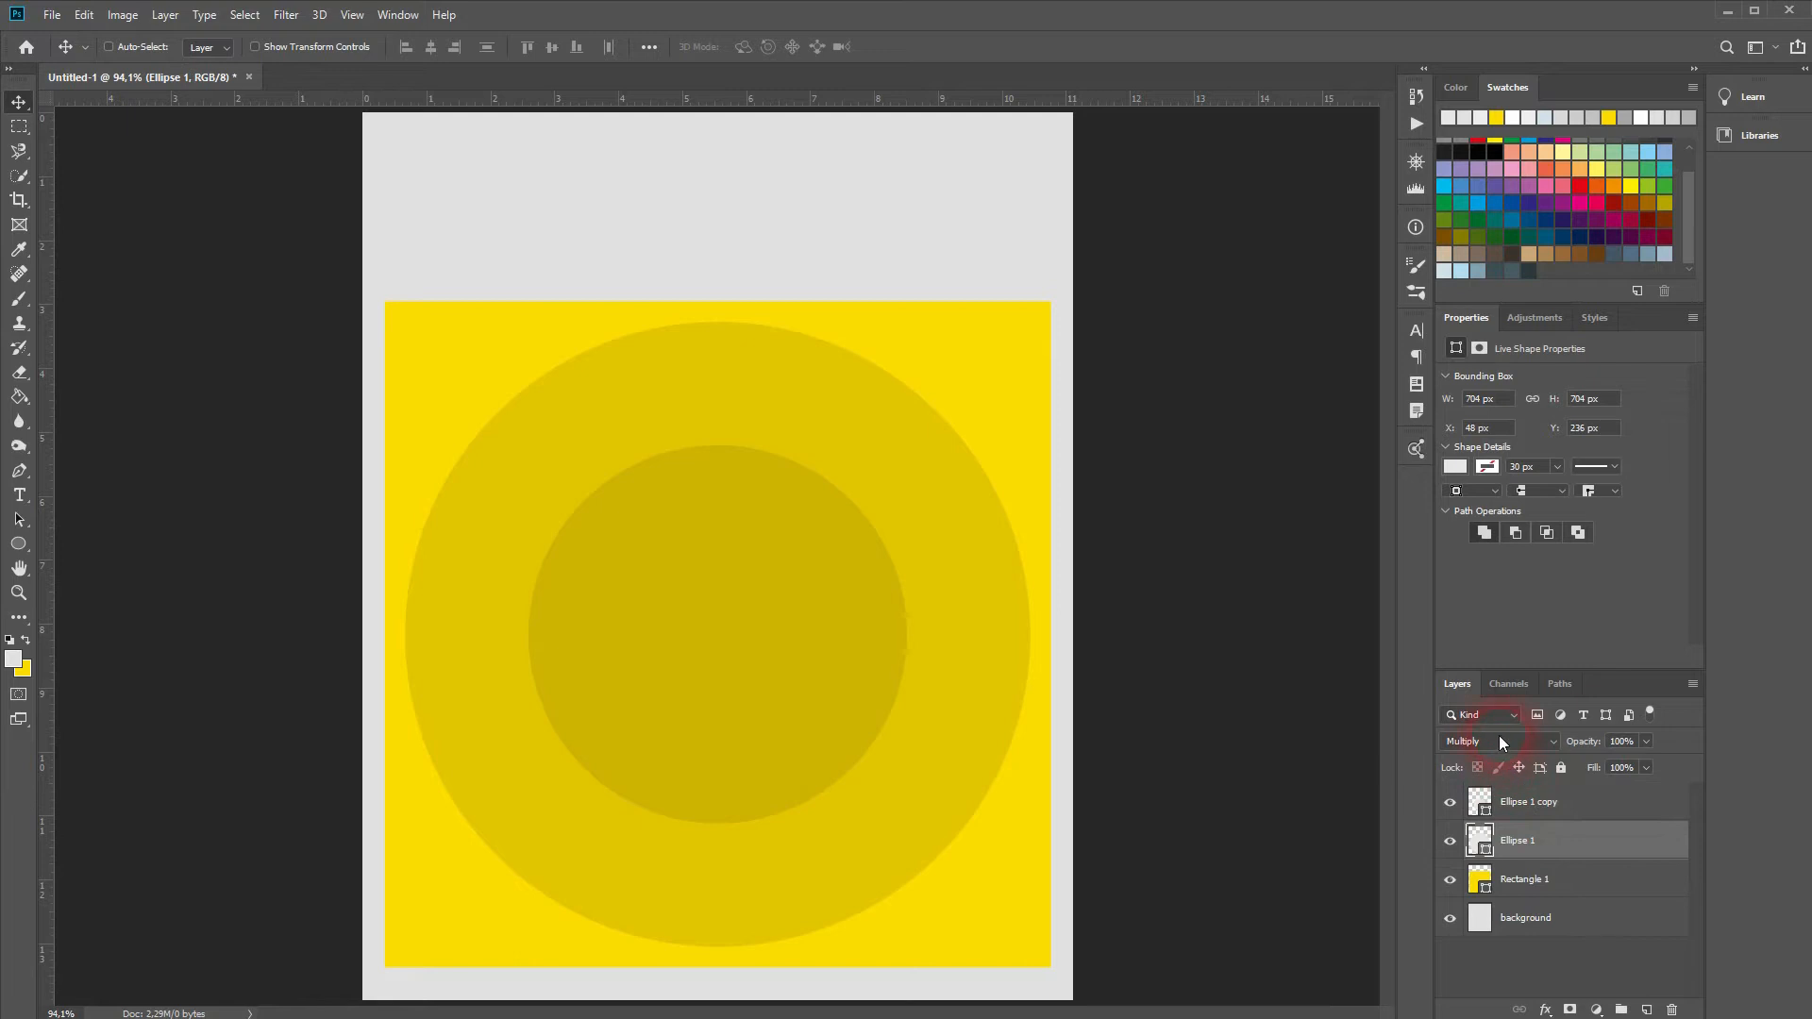
click(1576, 810)
key(ctrl+j)
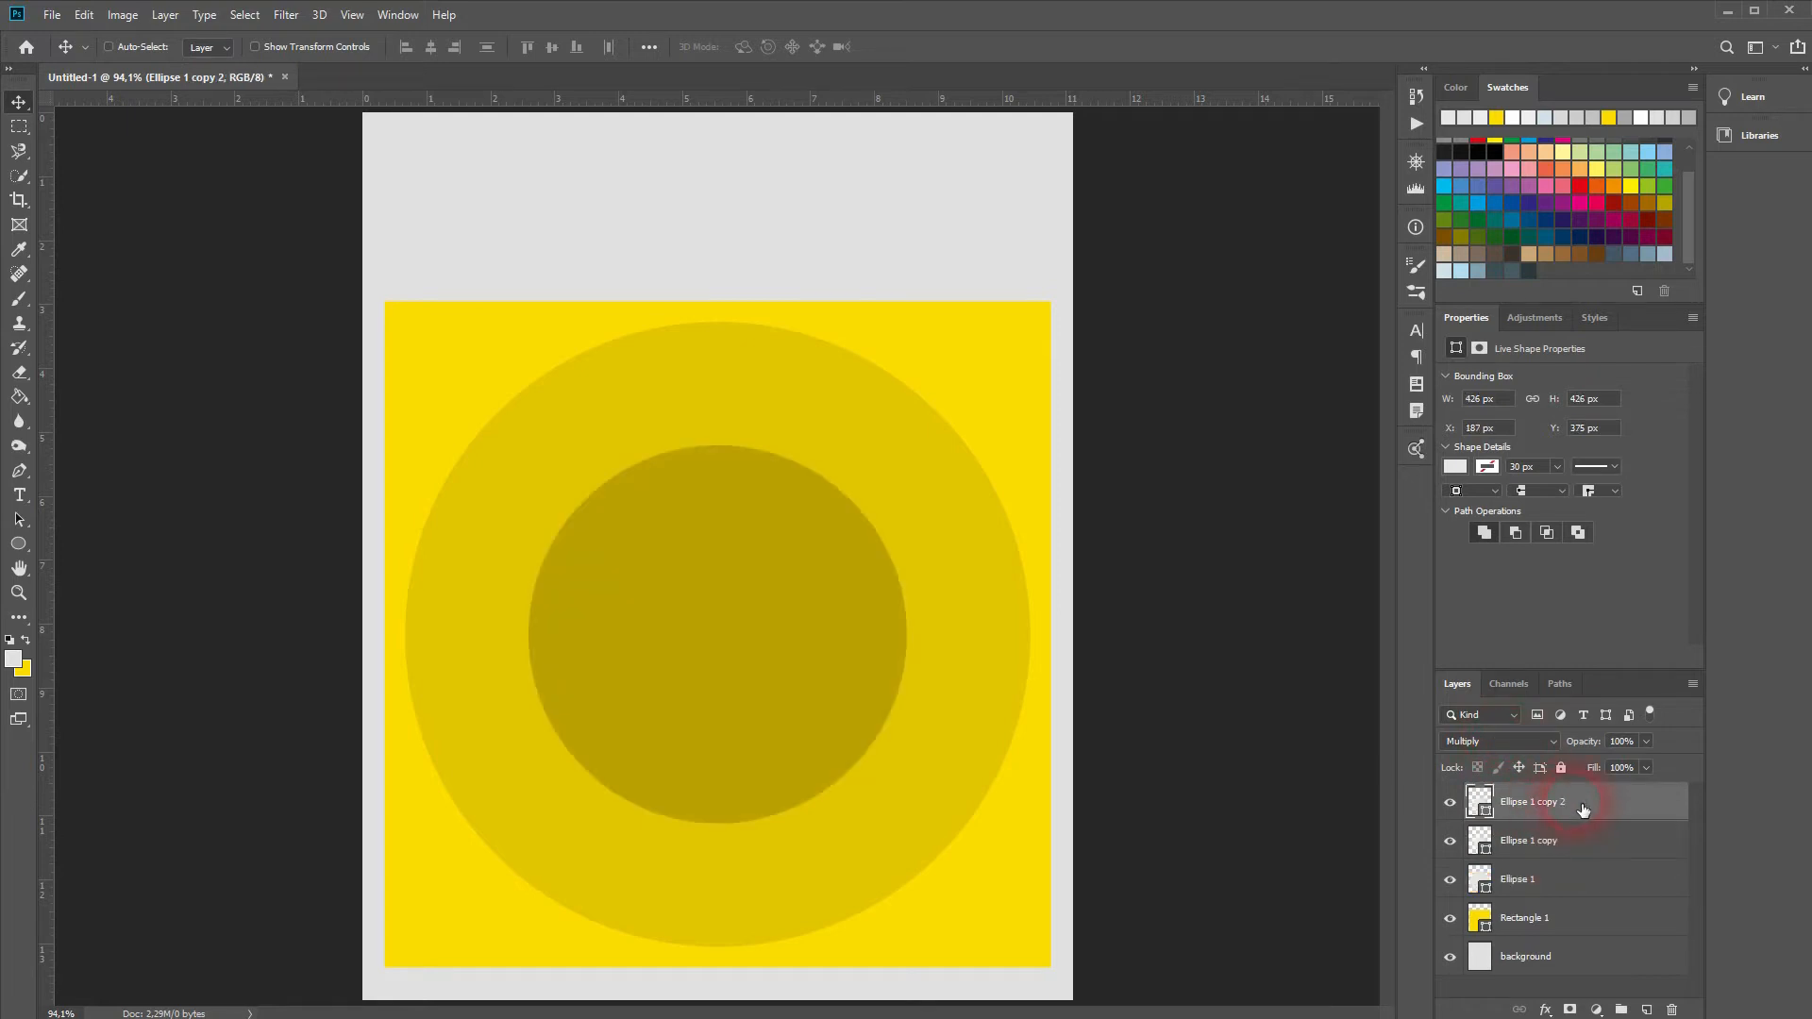
key(ctrl+t)
alt+drag(908, 634, 836, 638)
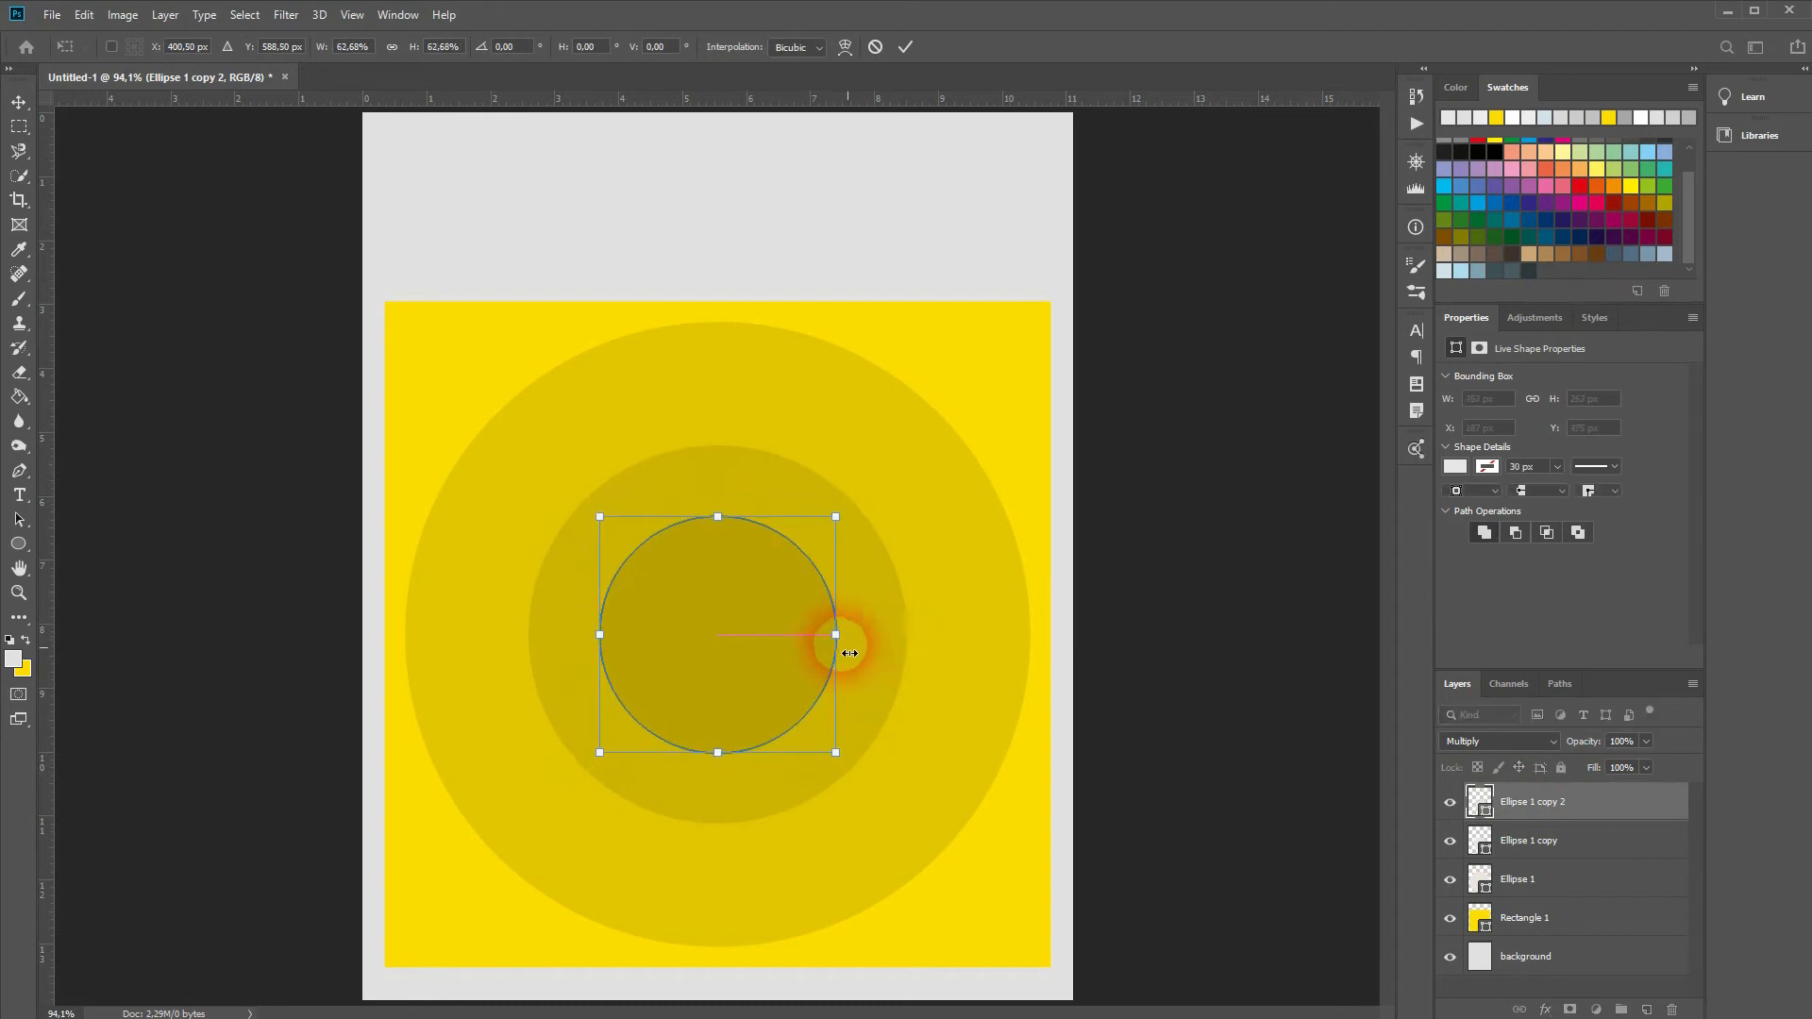
key(Return)
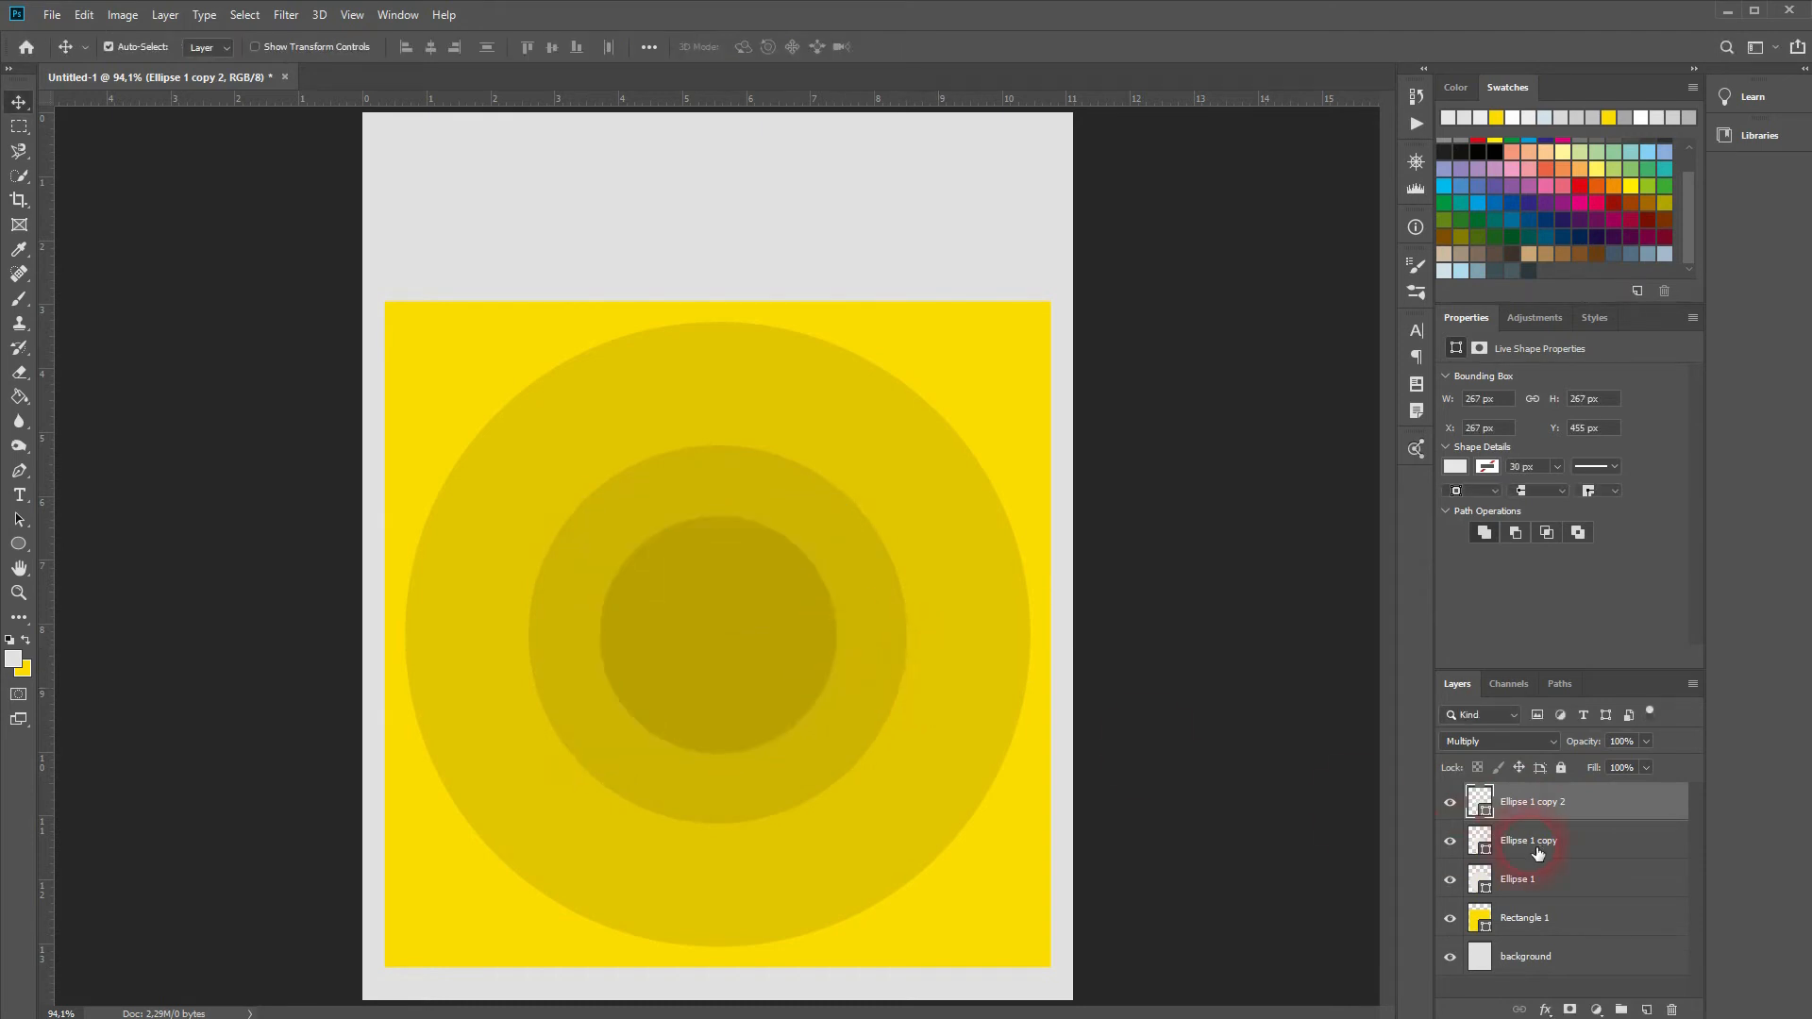
key(ctrl+j)
key(ctrl+t)
alt+drag(847, 647, 791, 647)
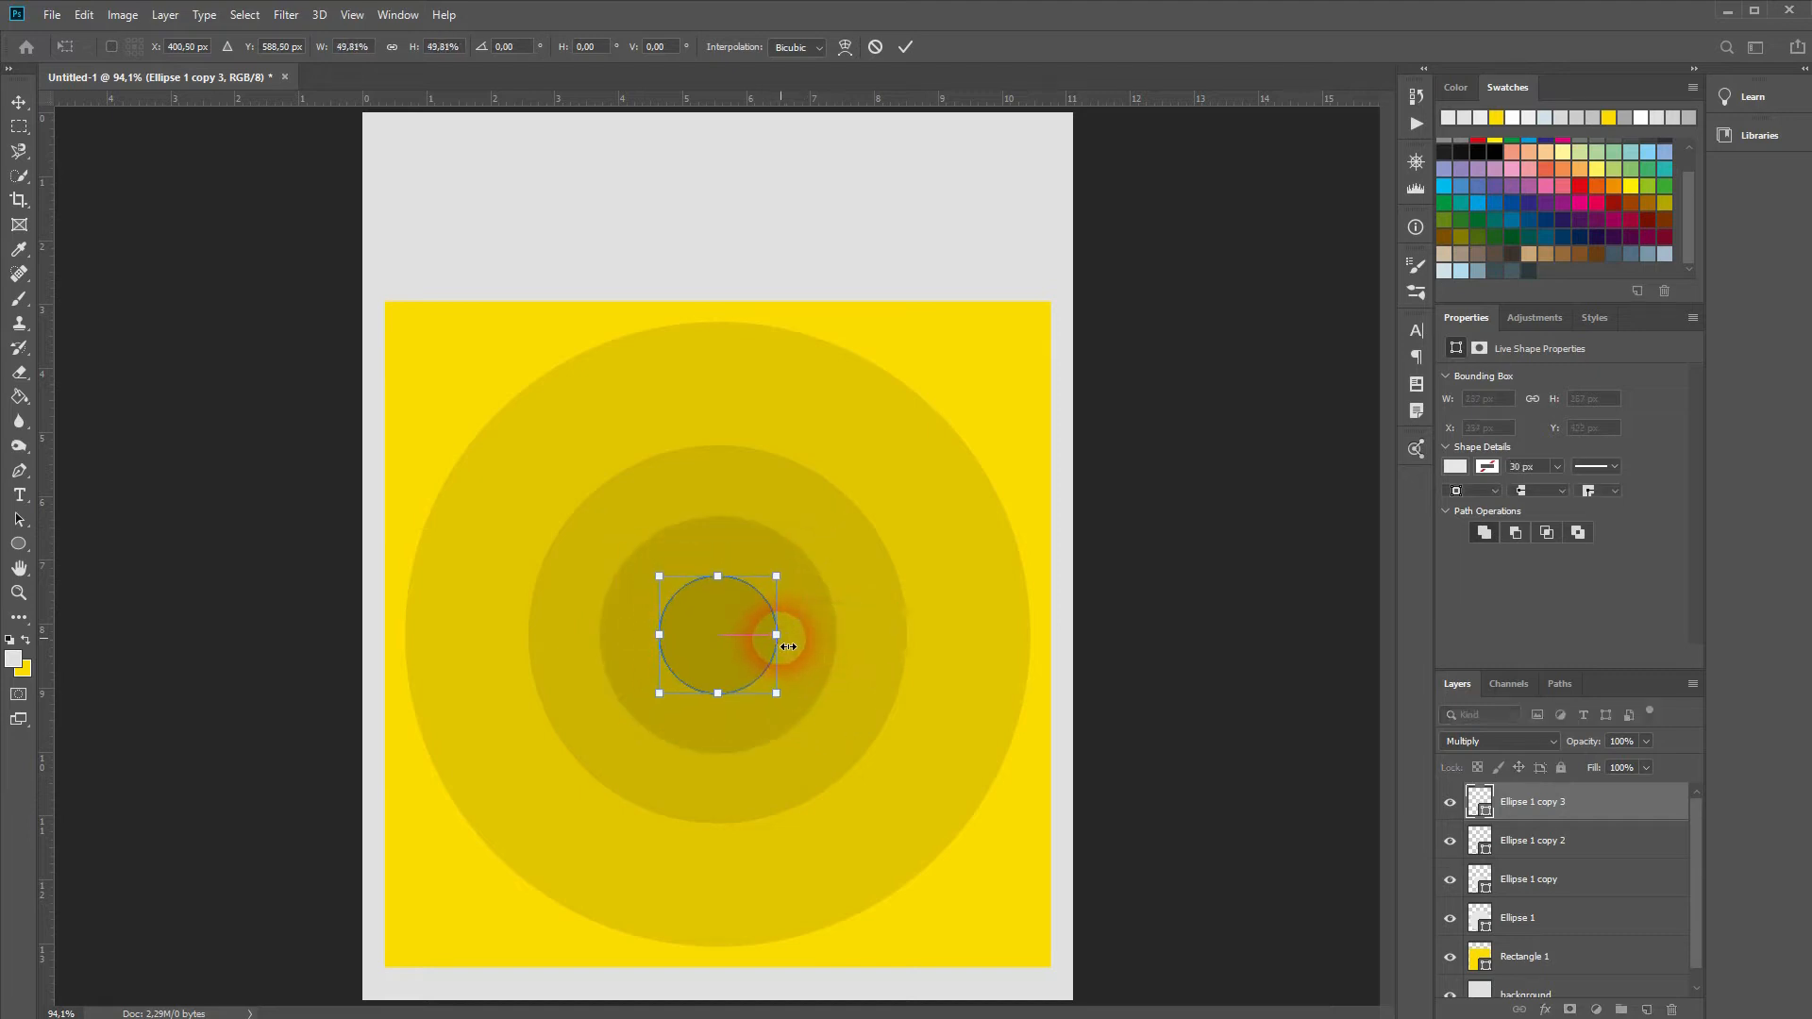
key(Return)
key(ctrl+j)
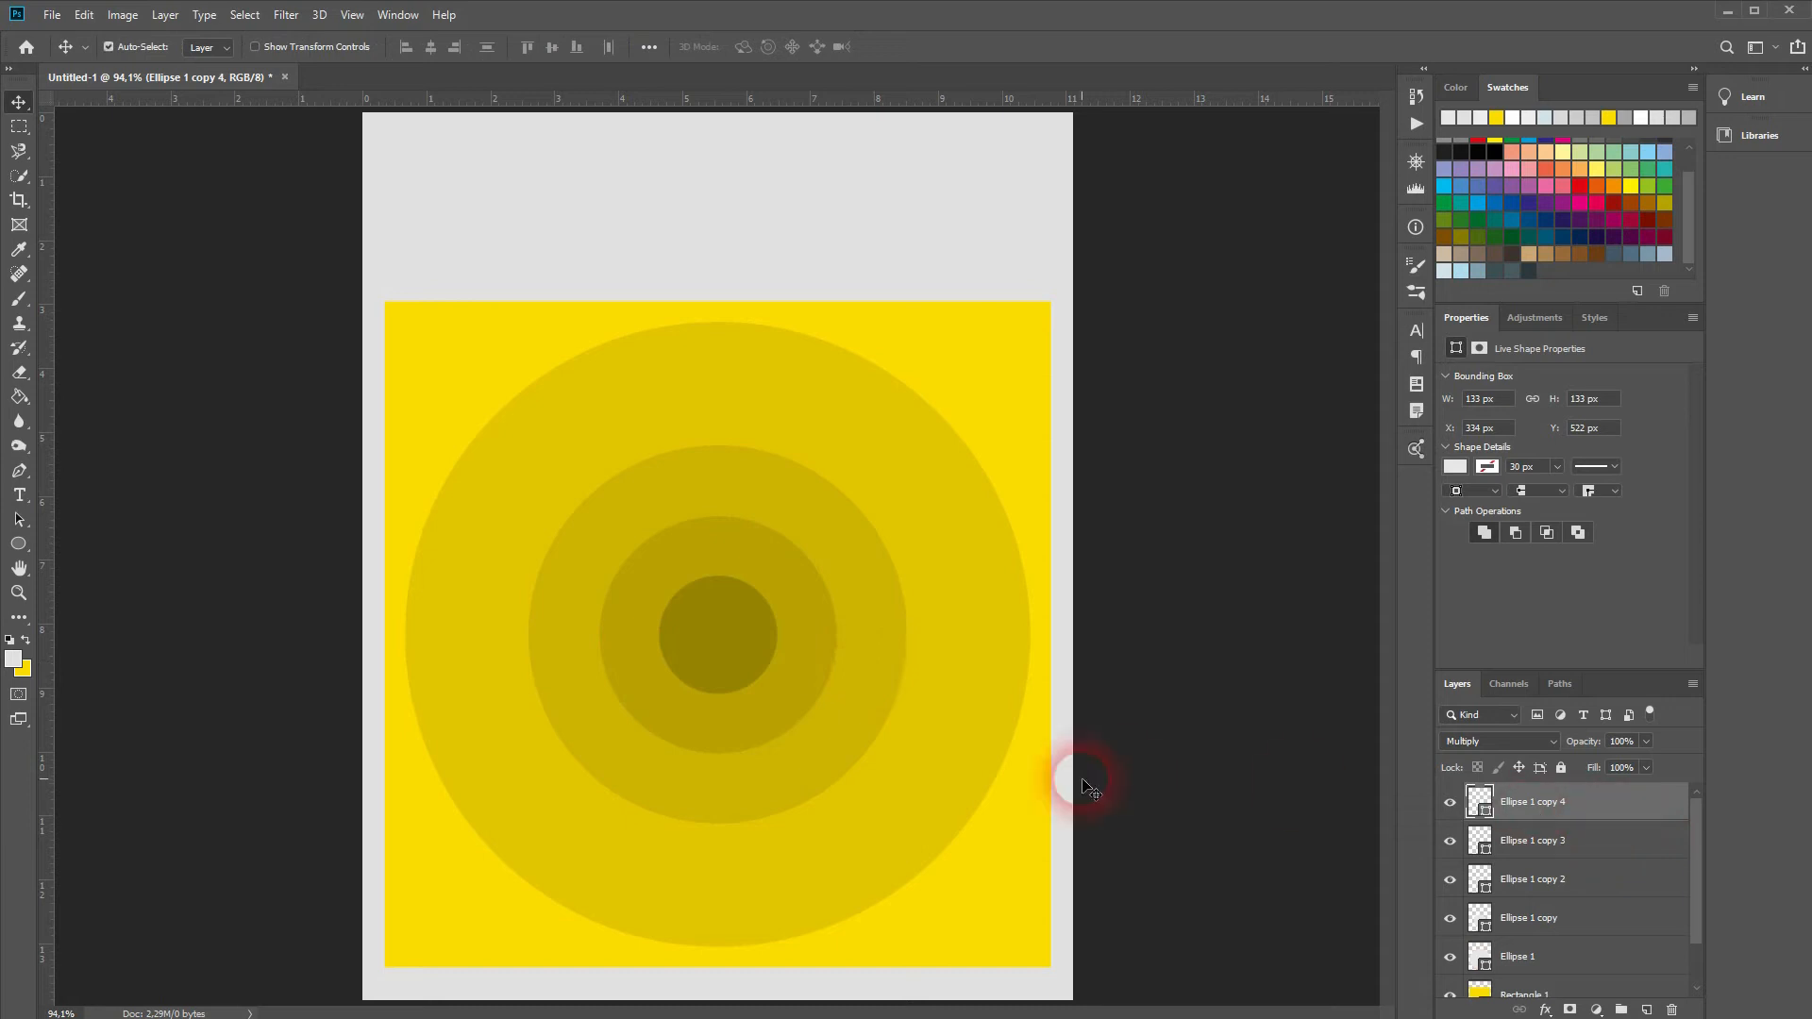
key(ctrl+t)
drag(791, 641, 764, 646)
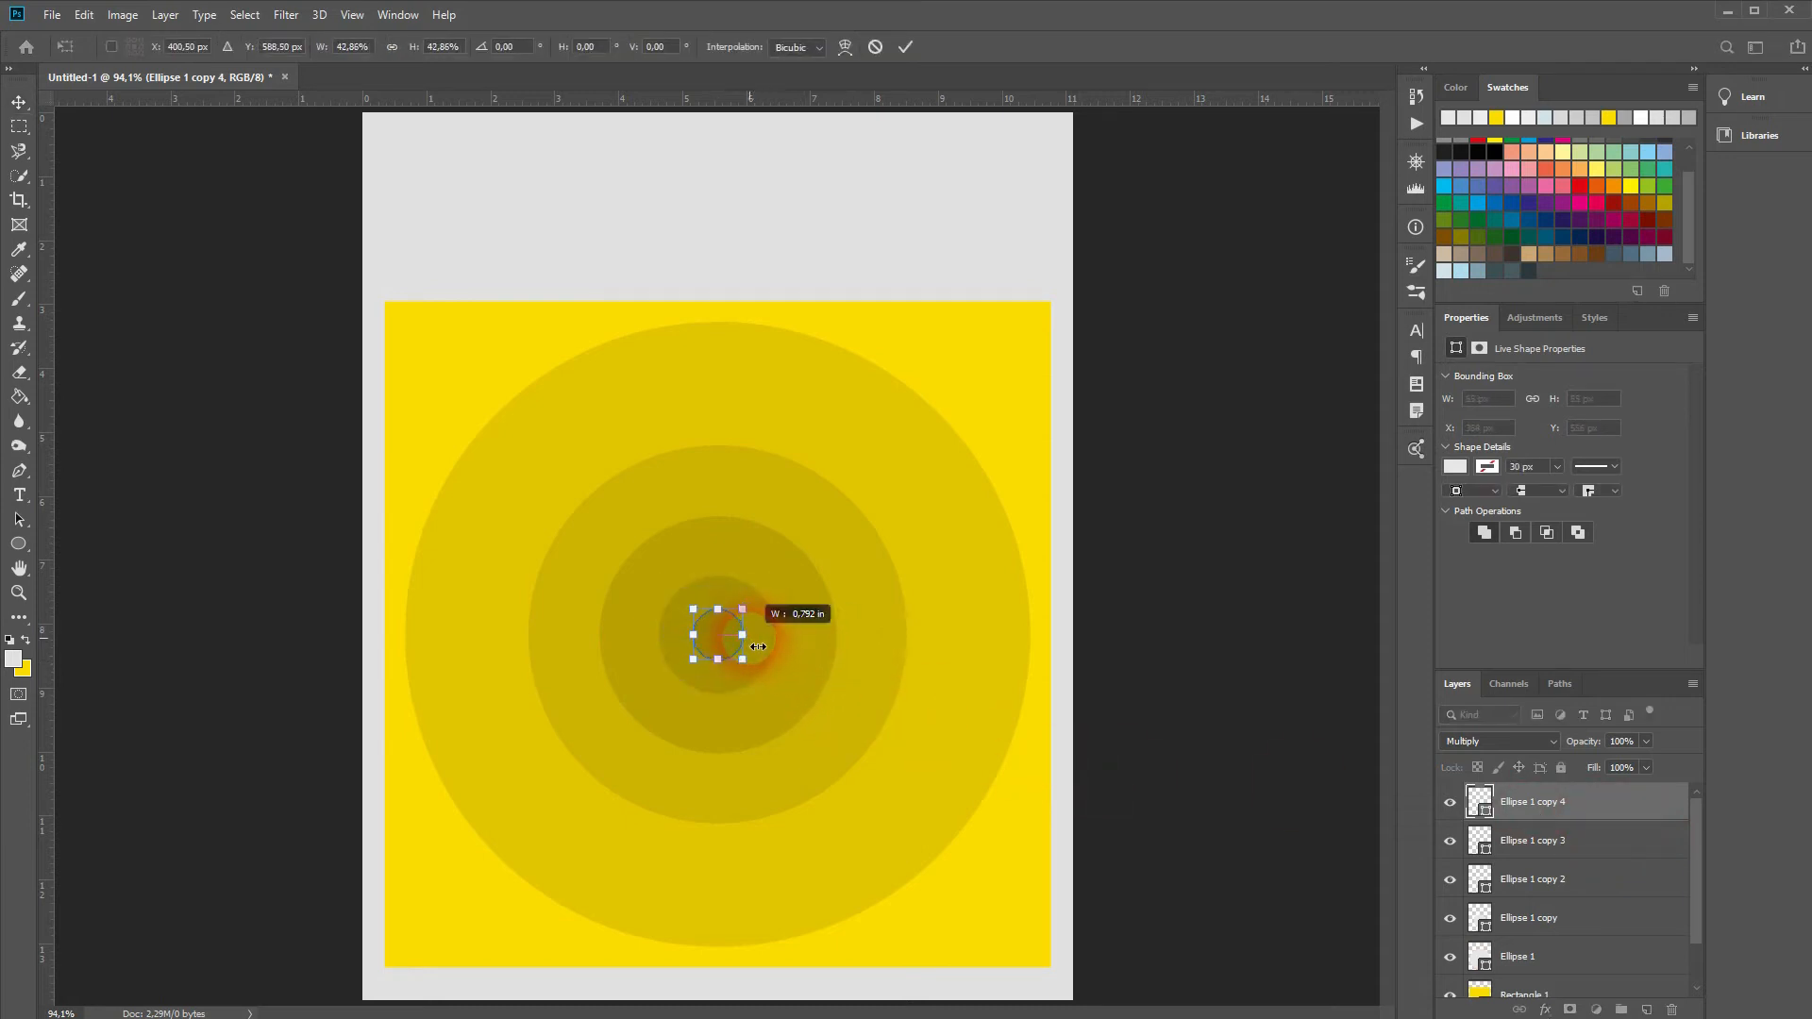
key(Return)
Step: Set the smallest centre circle's blend mode to Normal
click(1501, 742)
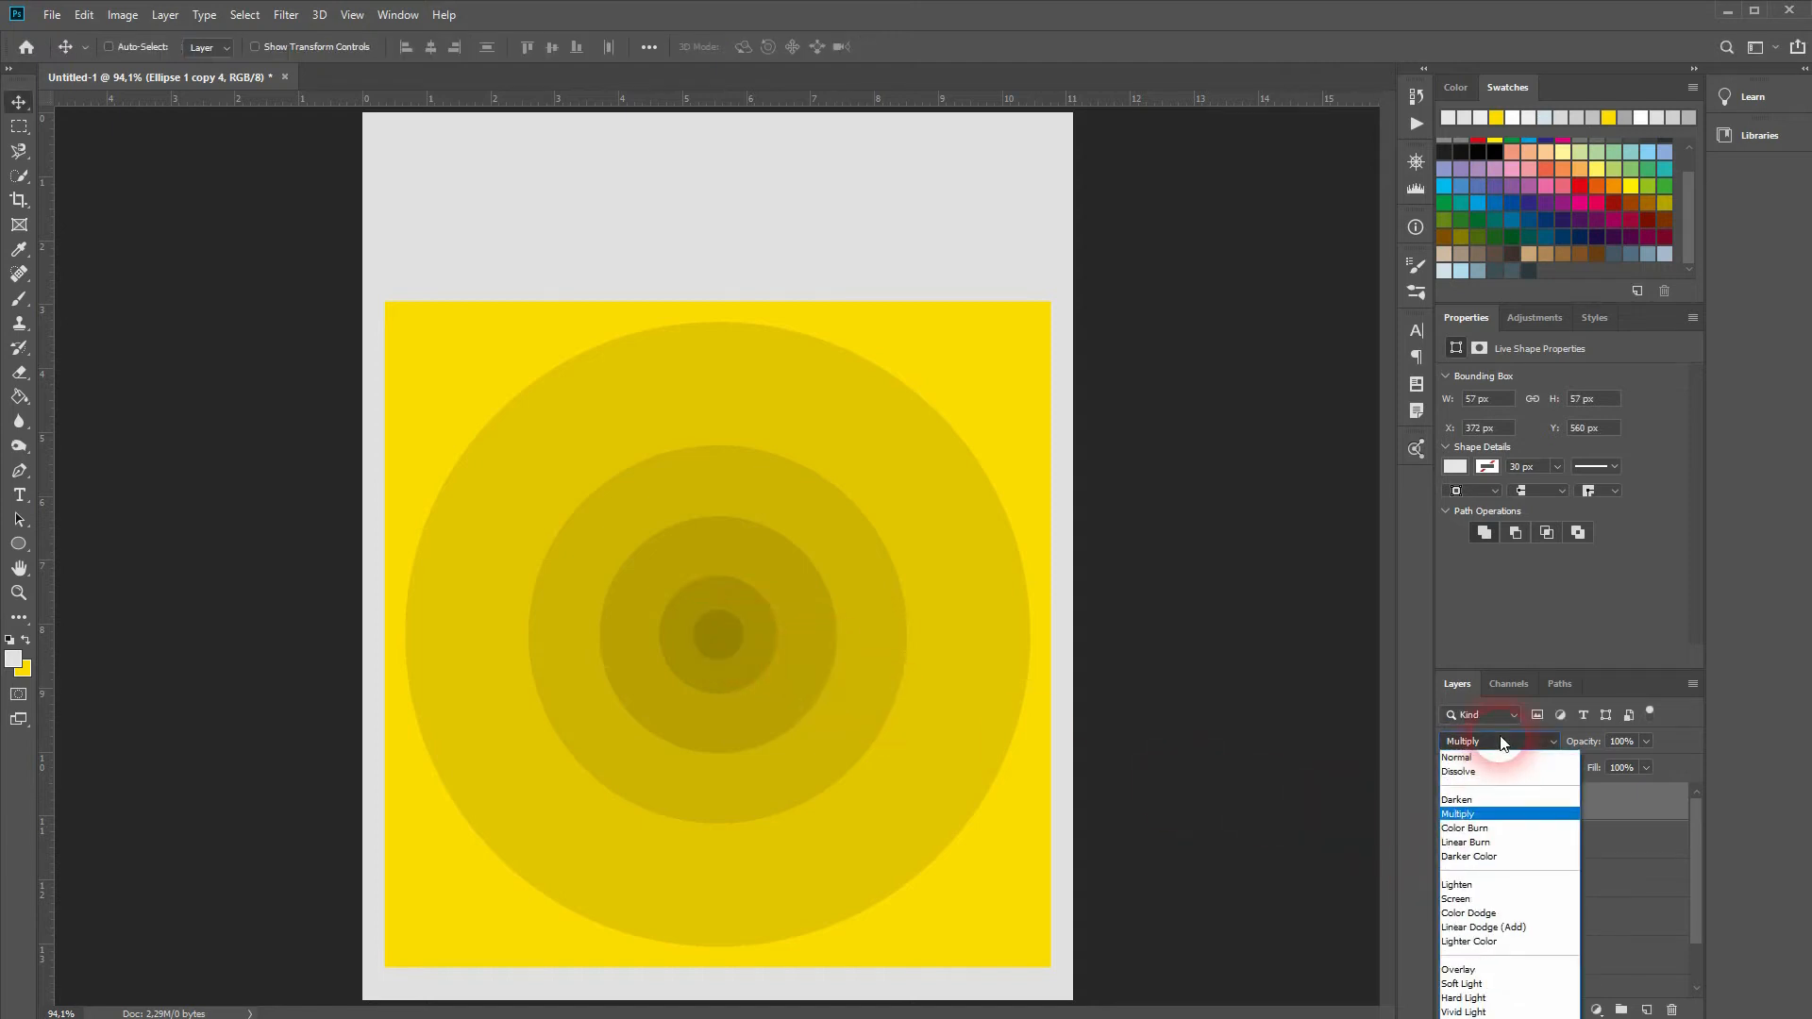
click(1472, 757)
click(1502, 745)
click(1499, 759)
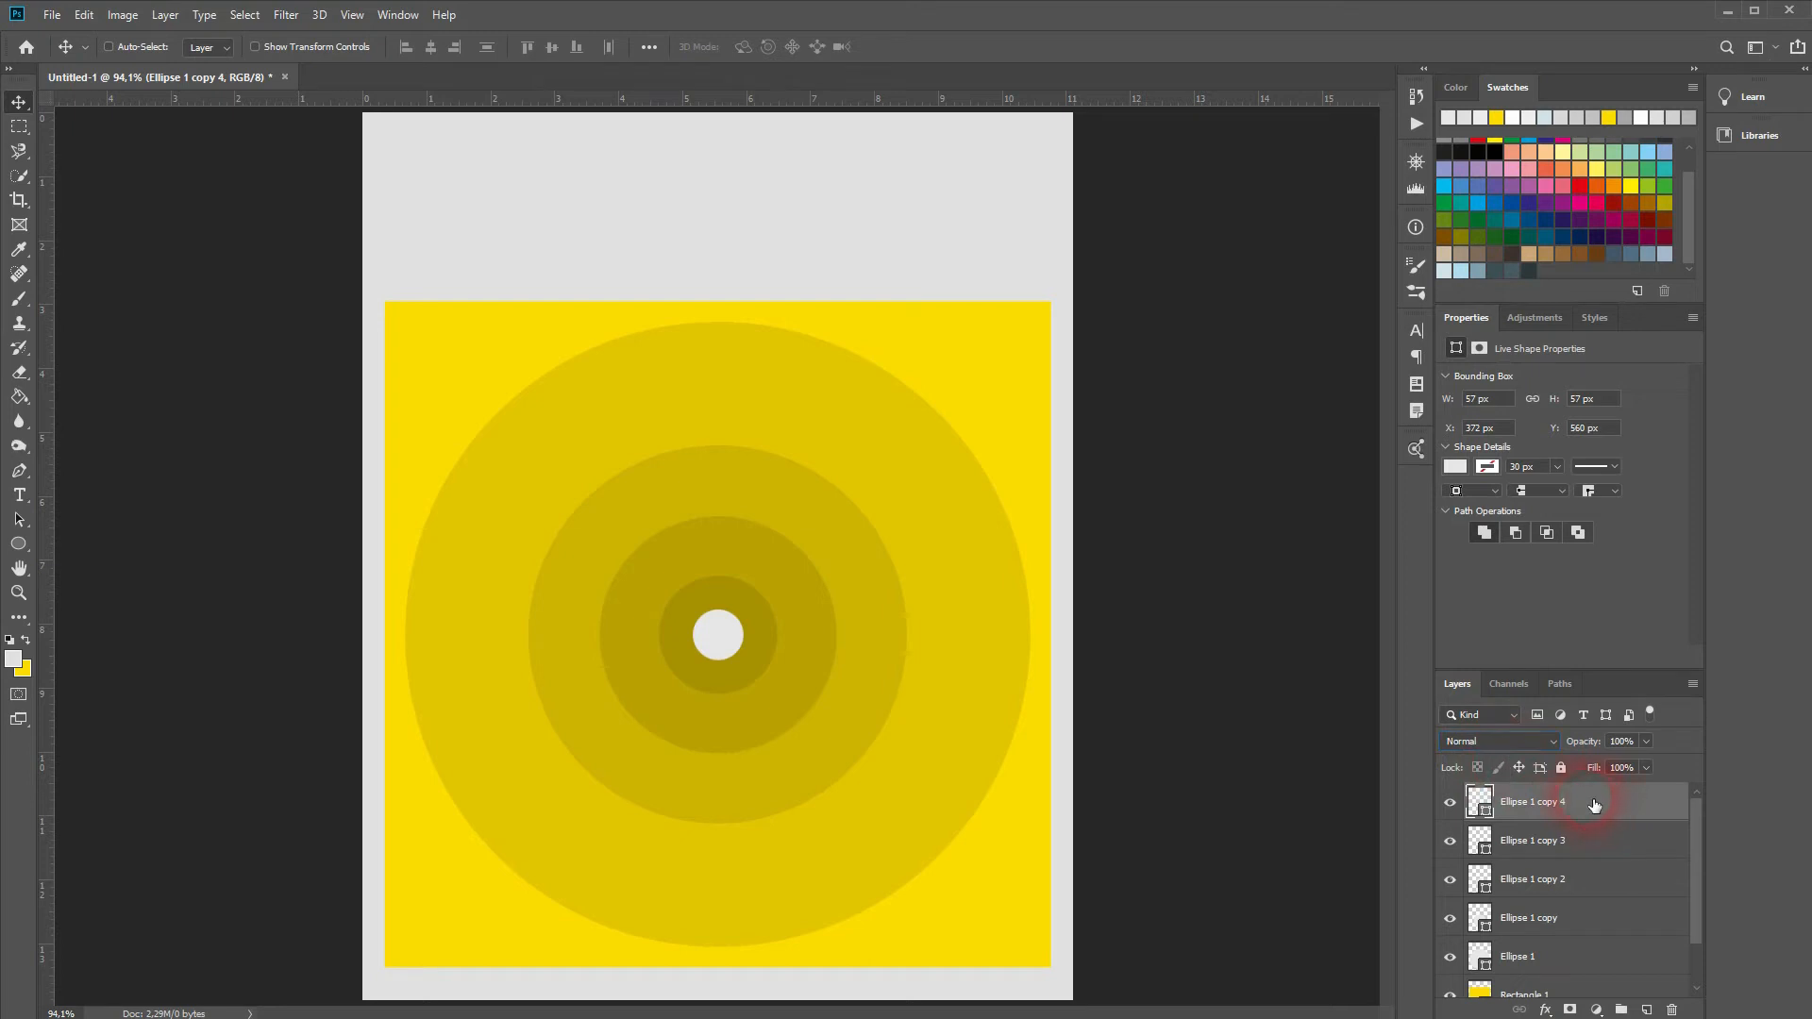
Step: Fill the centre circle with the poster's yellow sampled from the canvas
click(1454, 466)
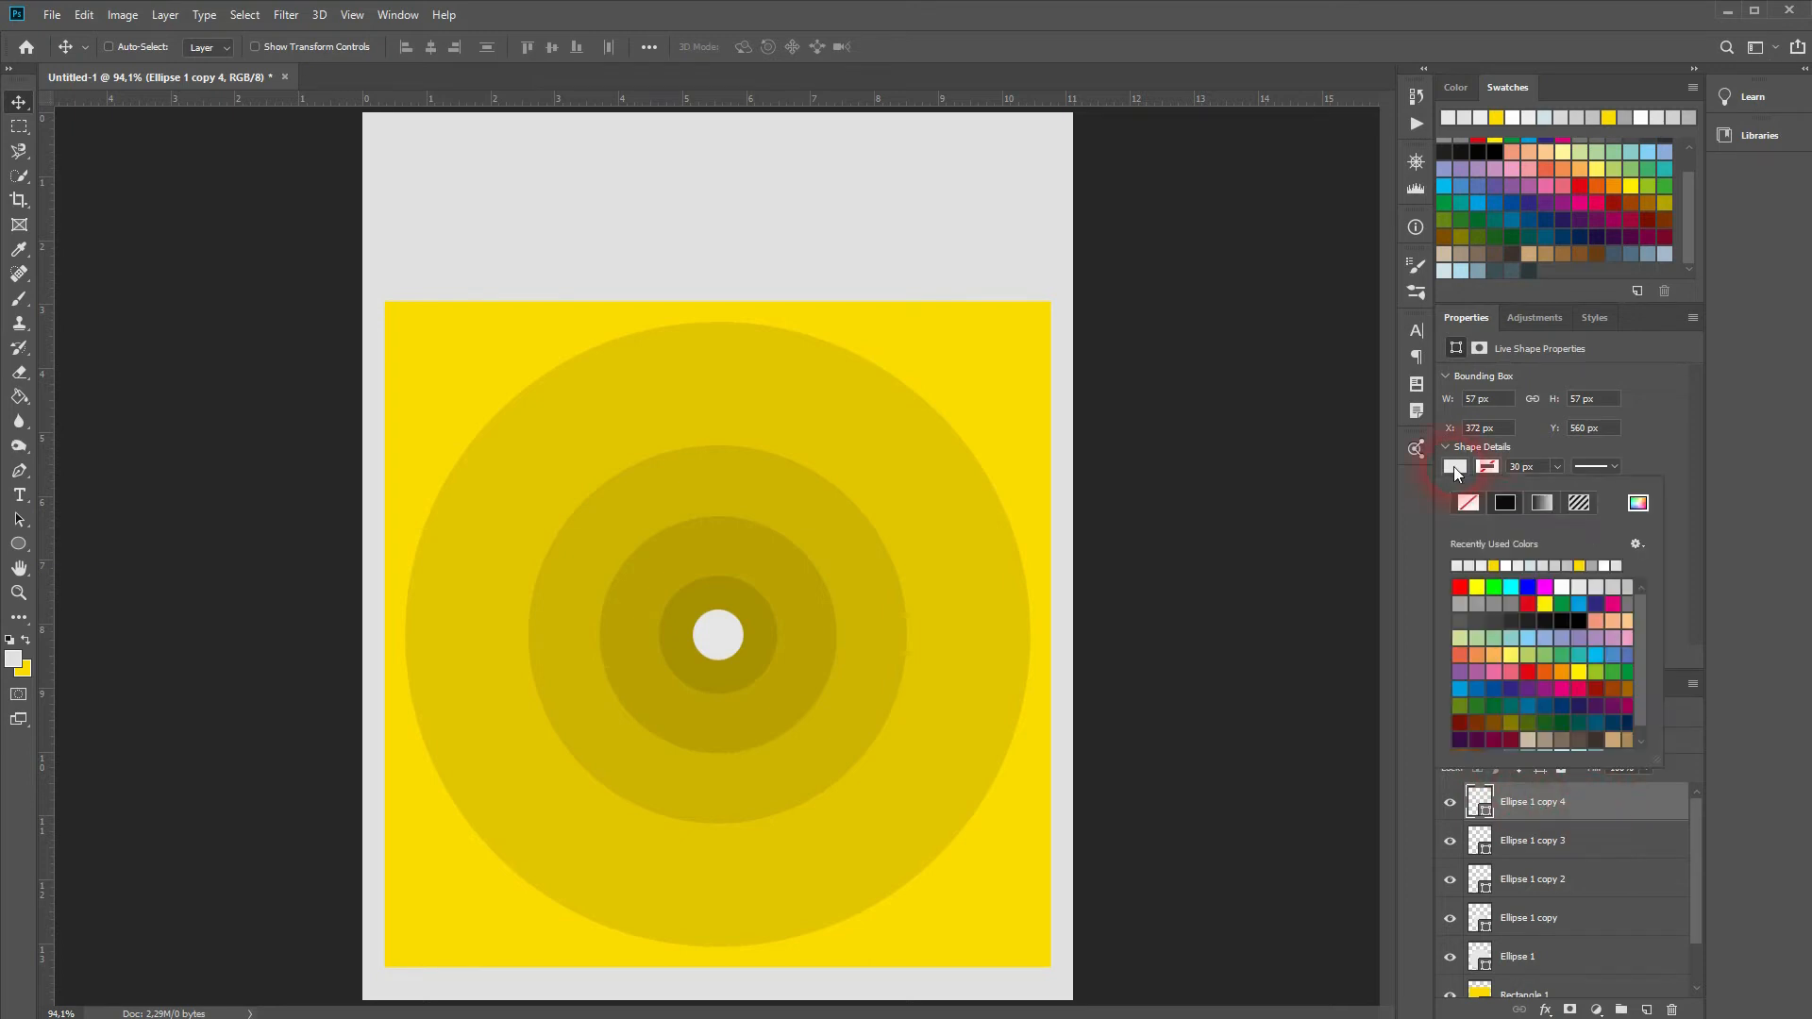
click(1637, 502)
click(983, 368)
click(511, 626)
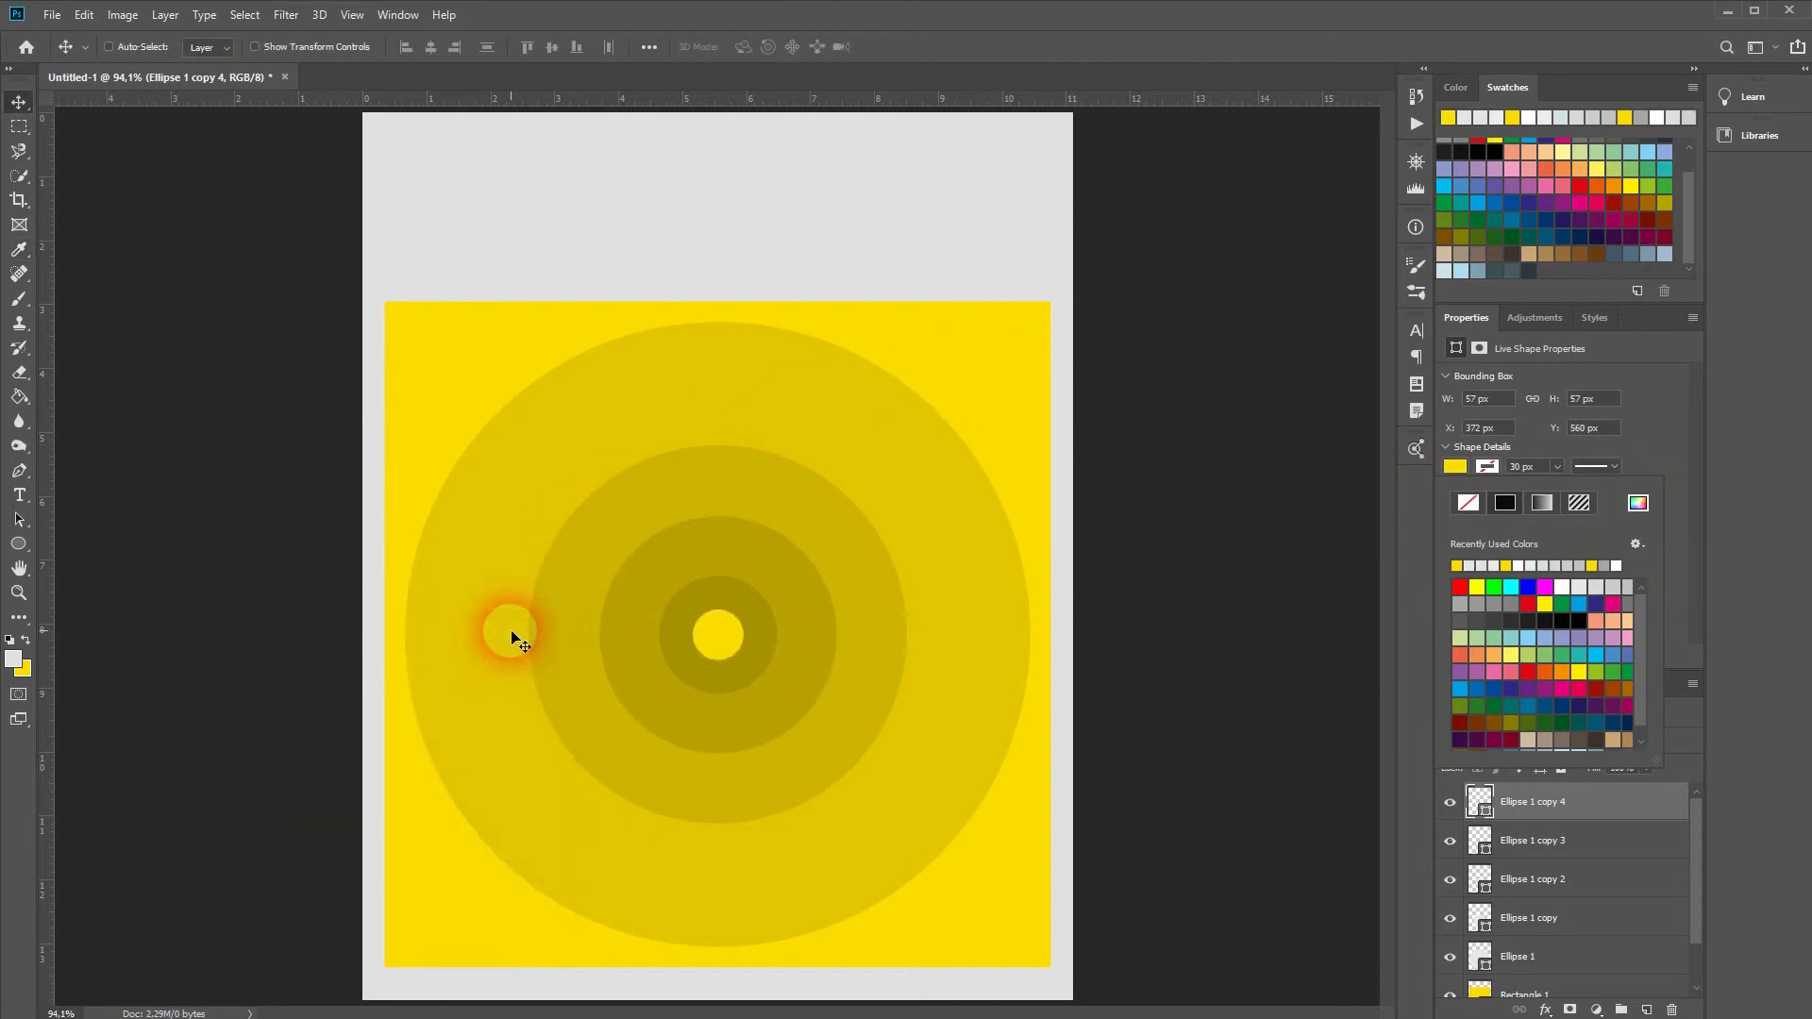
click(1670, 449)
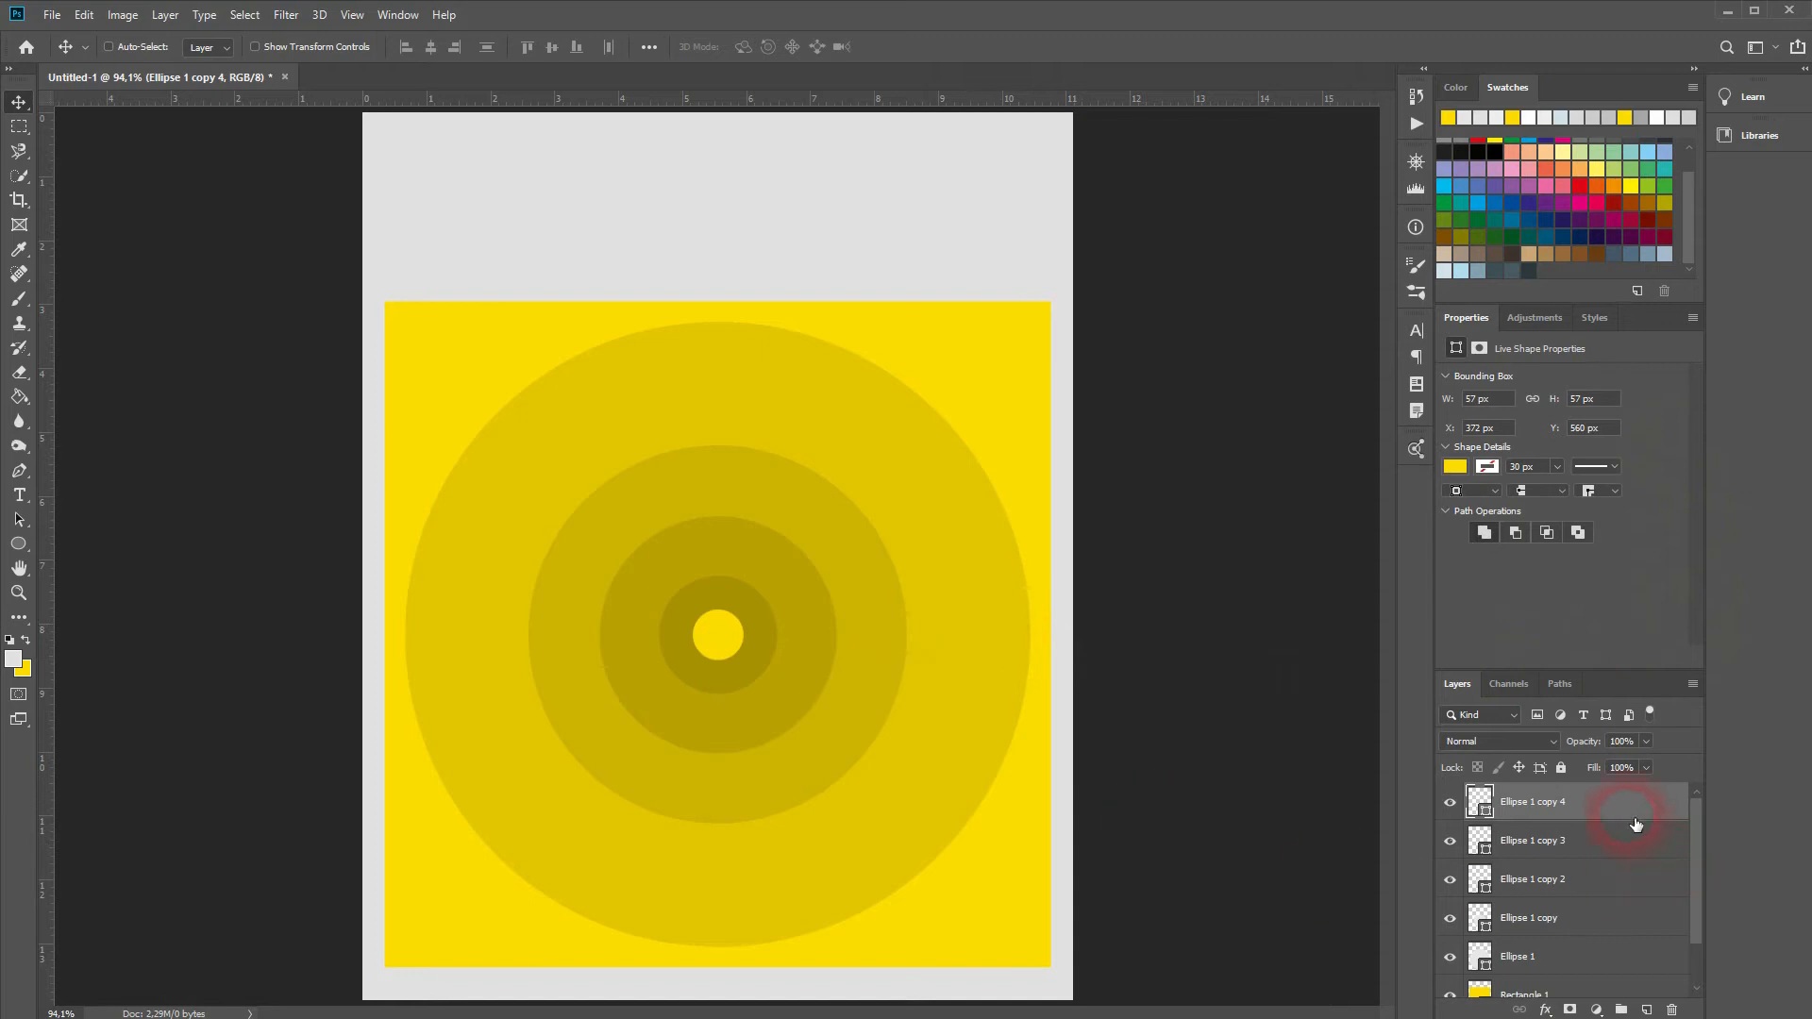
Step: Give the Ellipse 1 copy 3 and copy 2 rings darker grey fills
click(1617, 843)
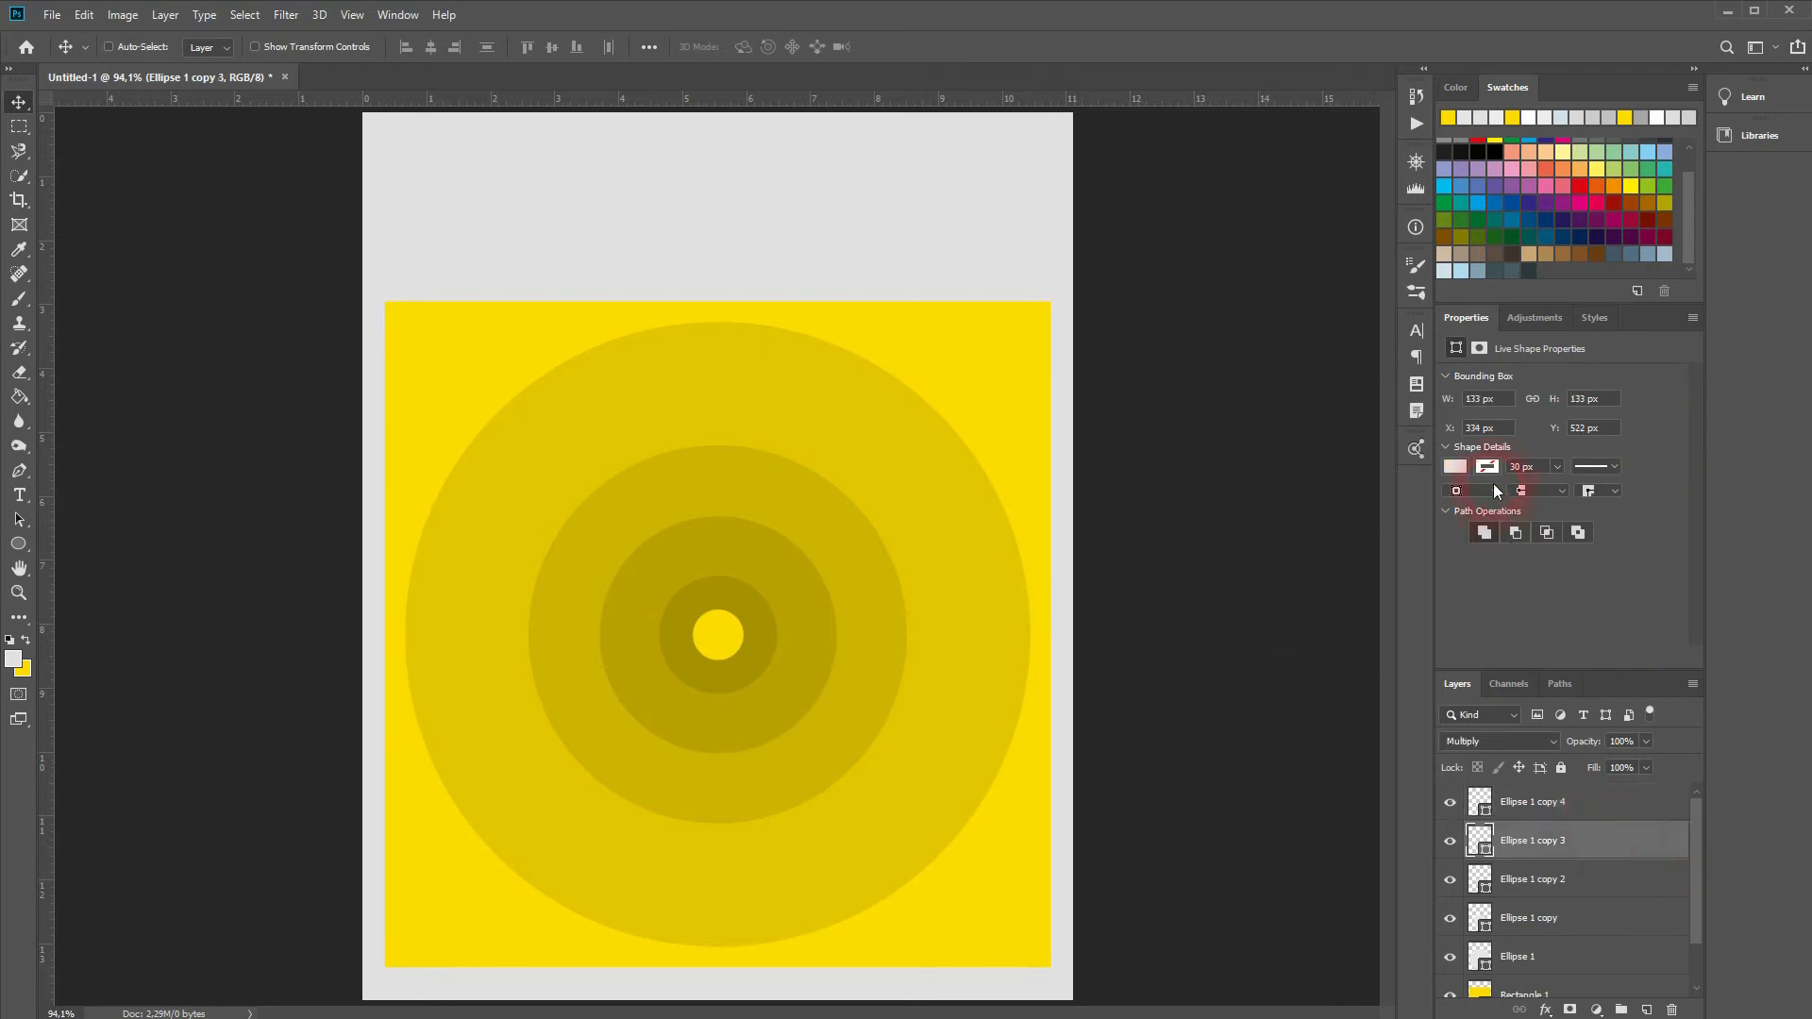
click(1454, 466)
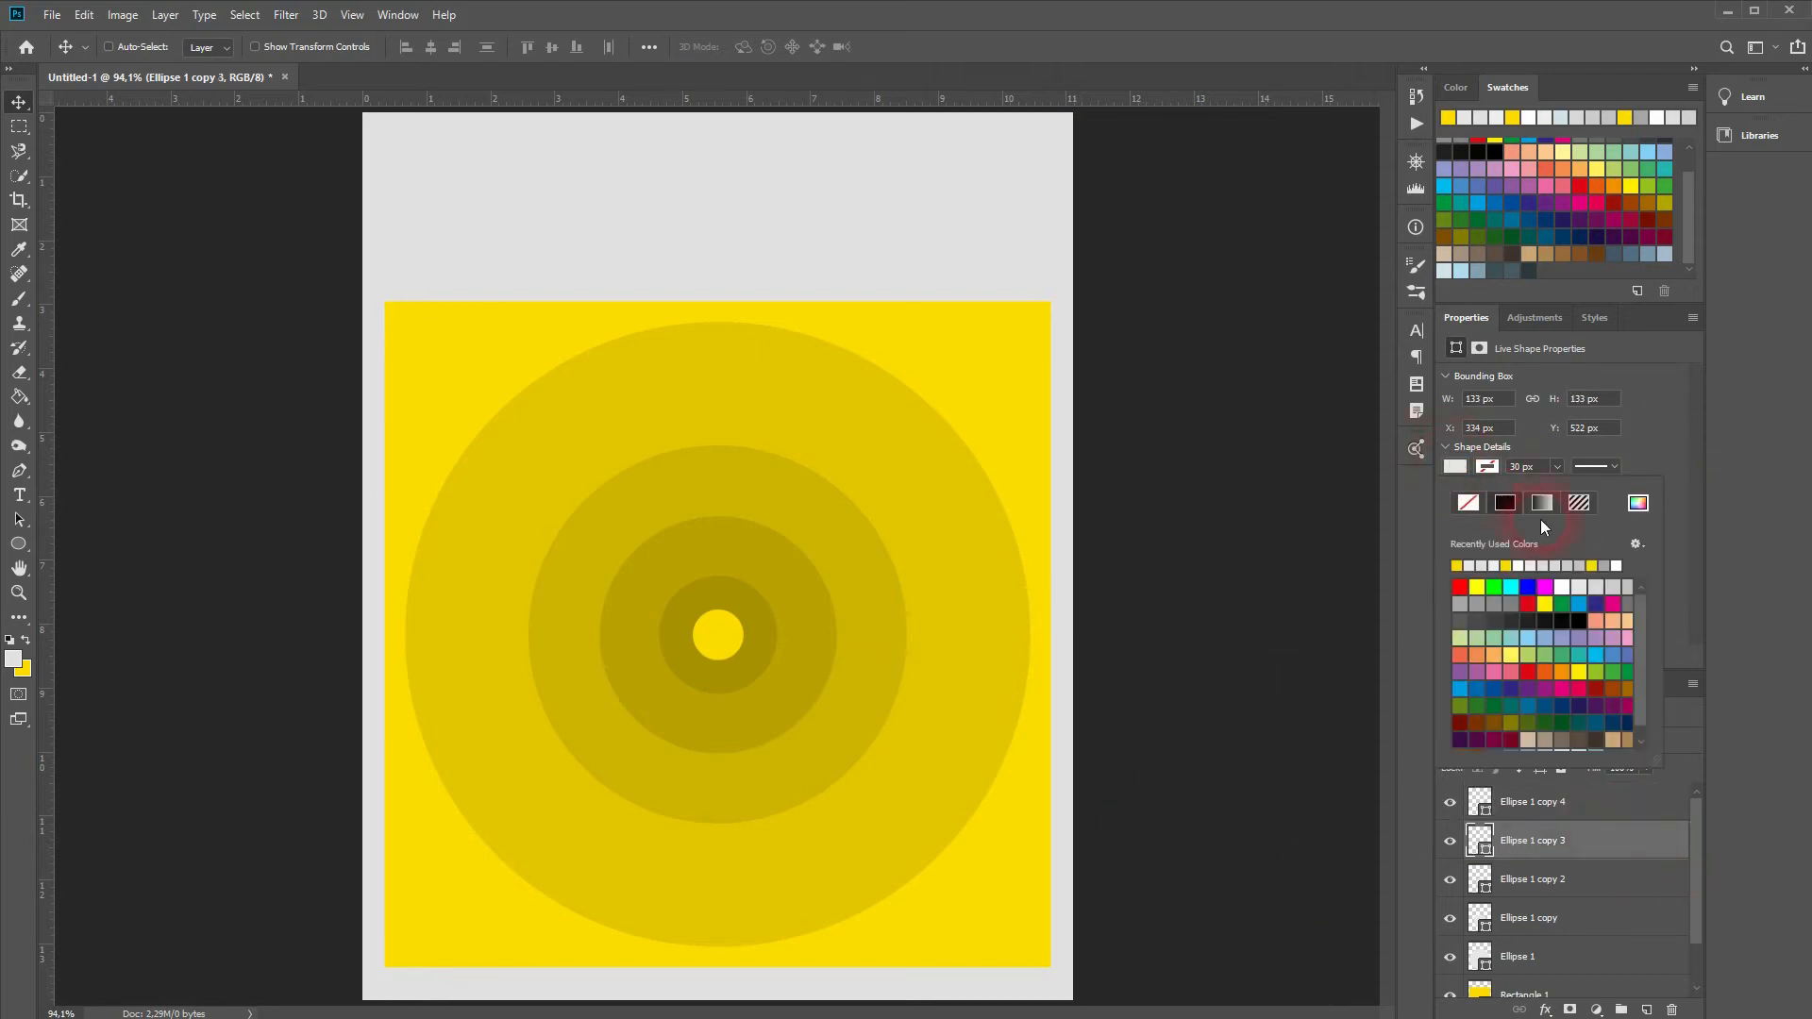
click(1624, 602)
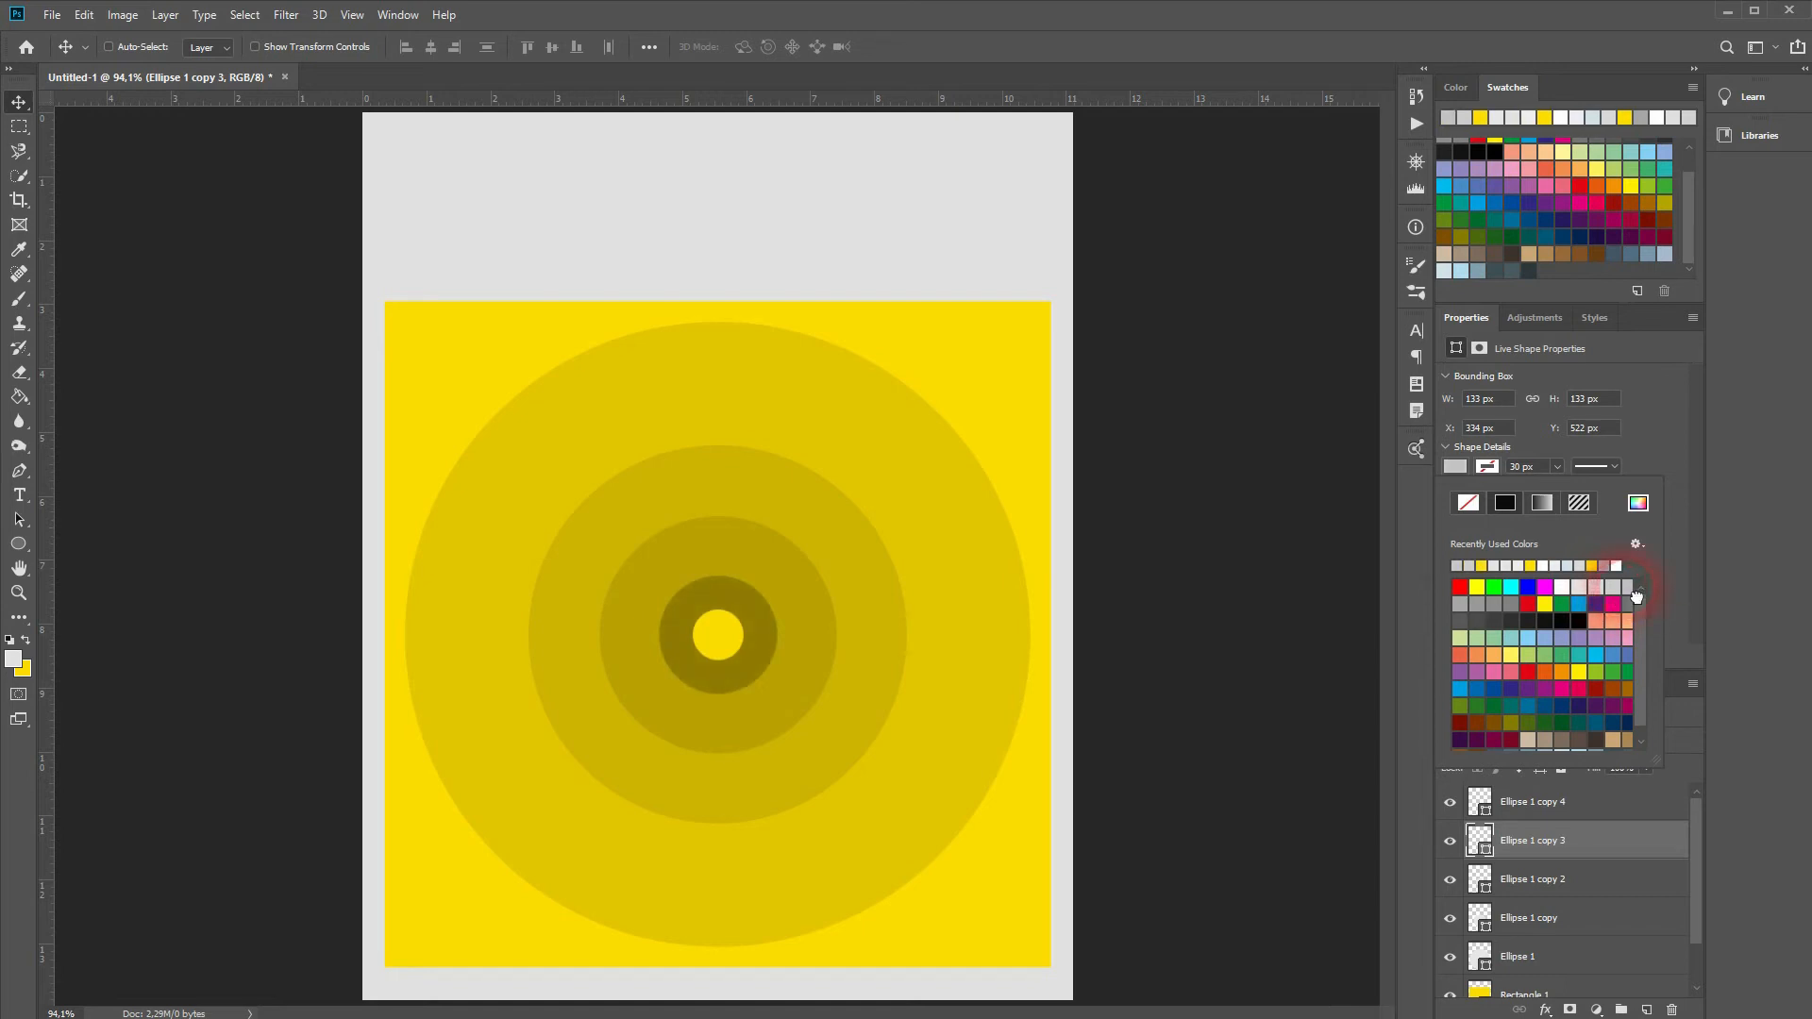
click(1474, 620)
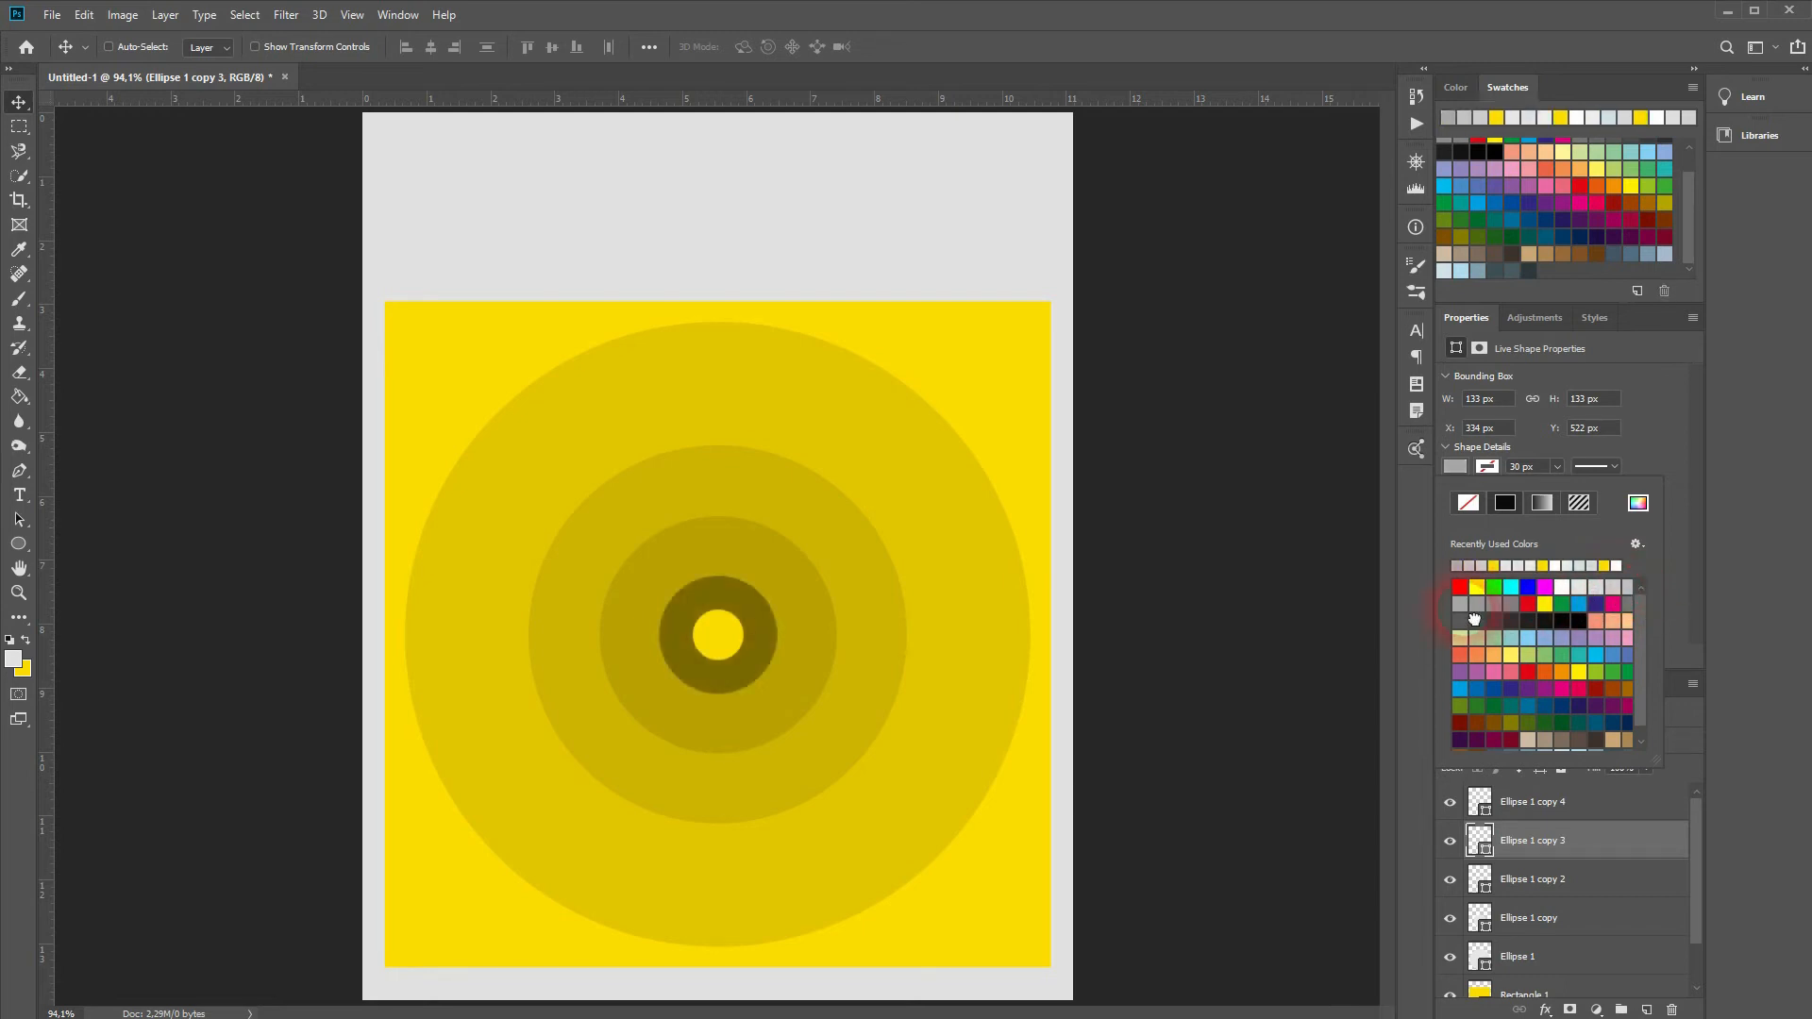
click(1566, 882)
click(1456, 467)
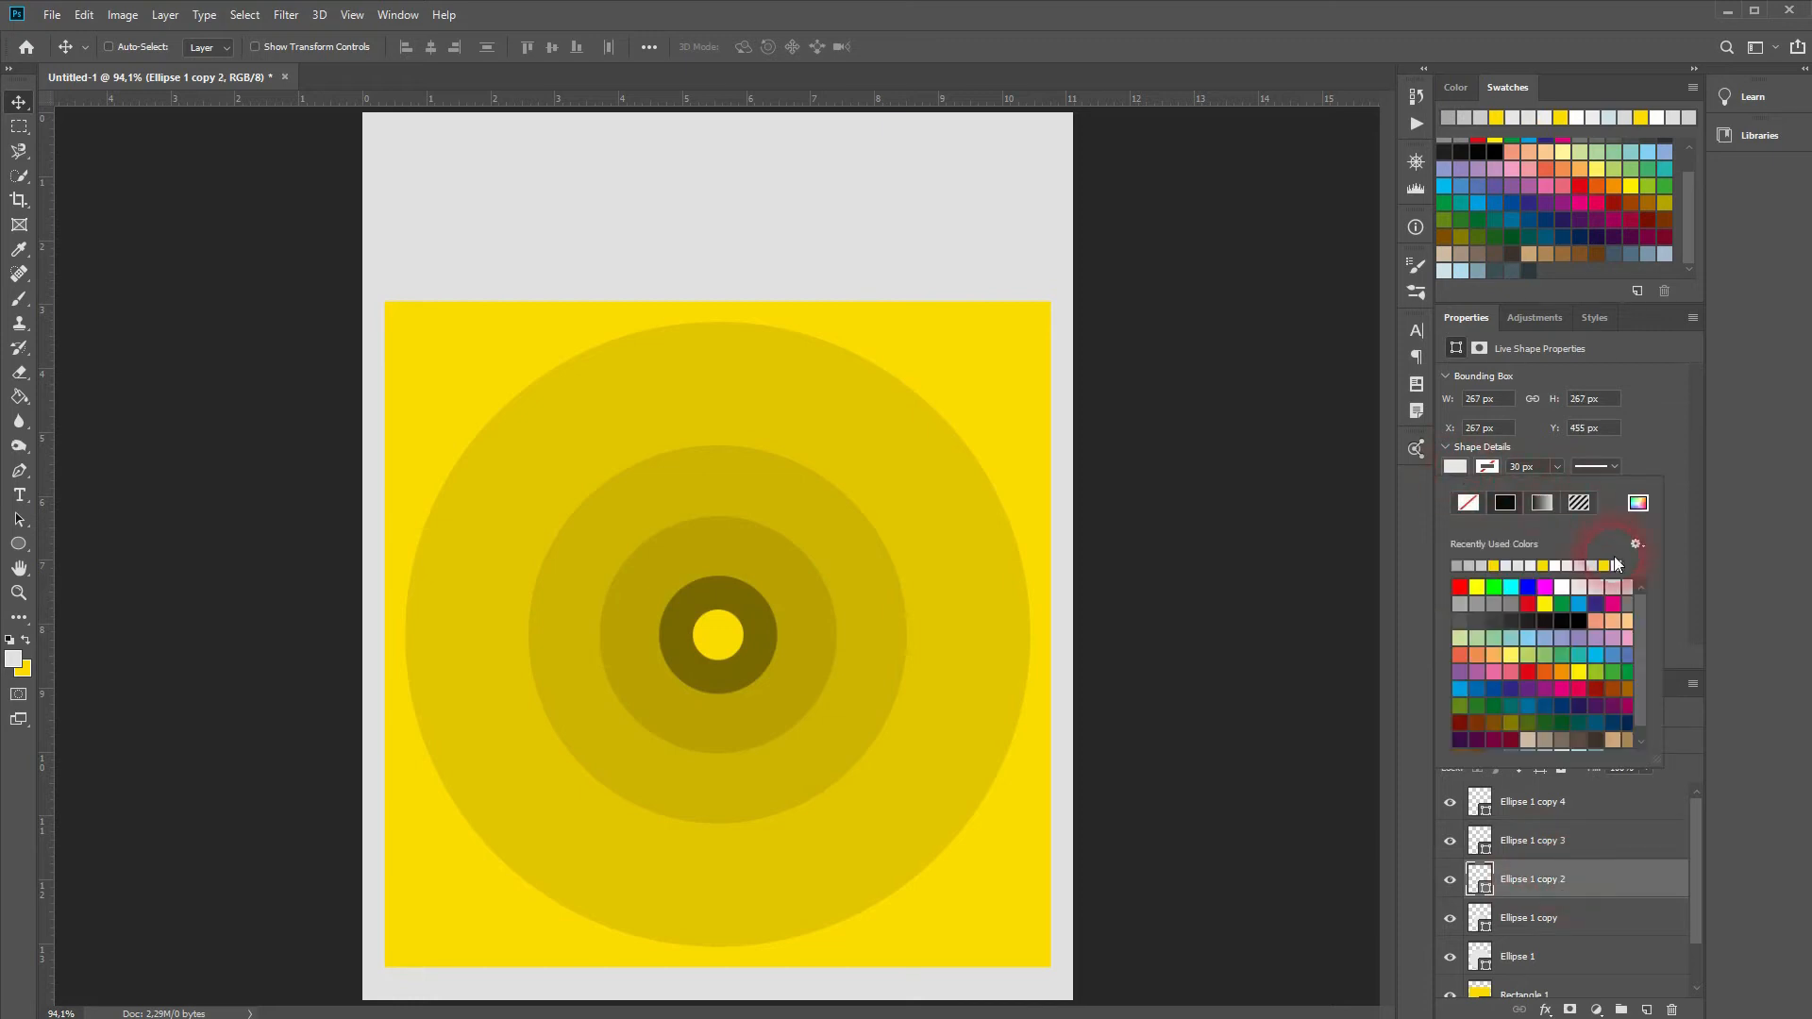
click(1635, 602)
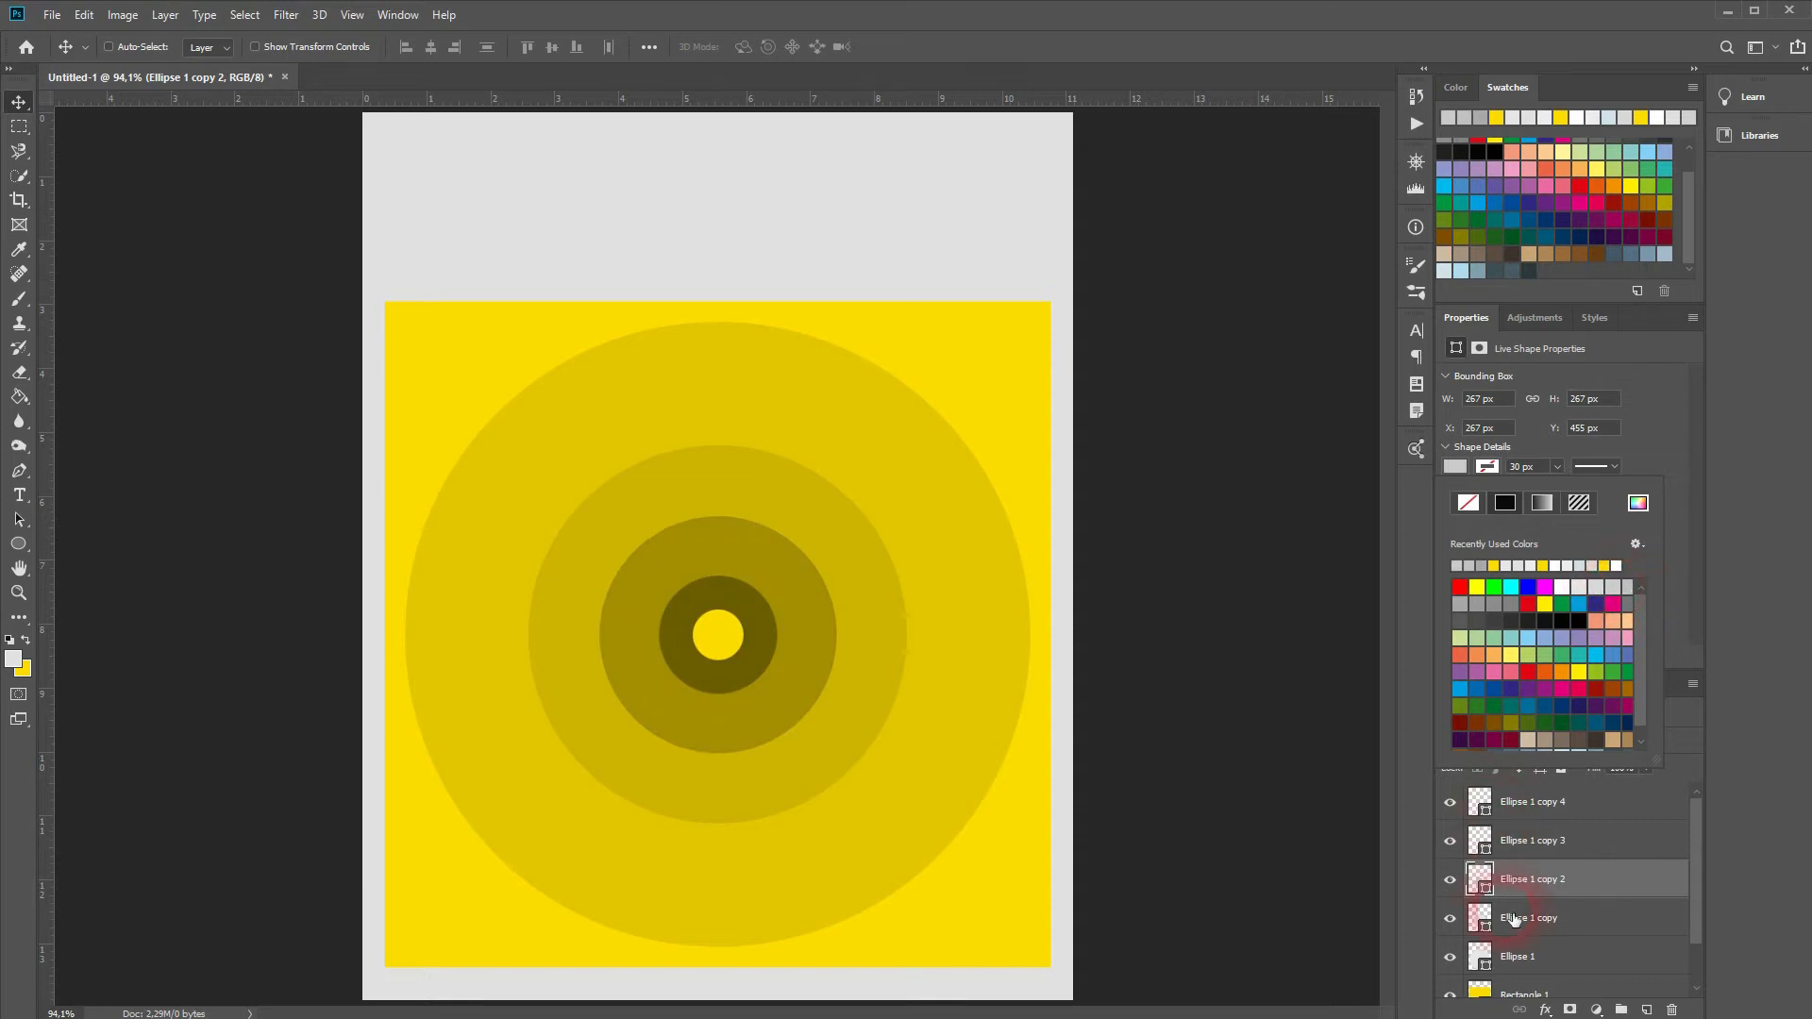
Step: Give the Ellipse 1 copy ring a slightly darker grey fill
click(1545, 923)
click(1457, 468)
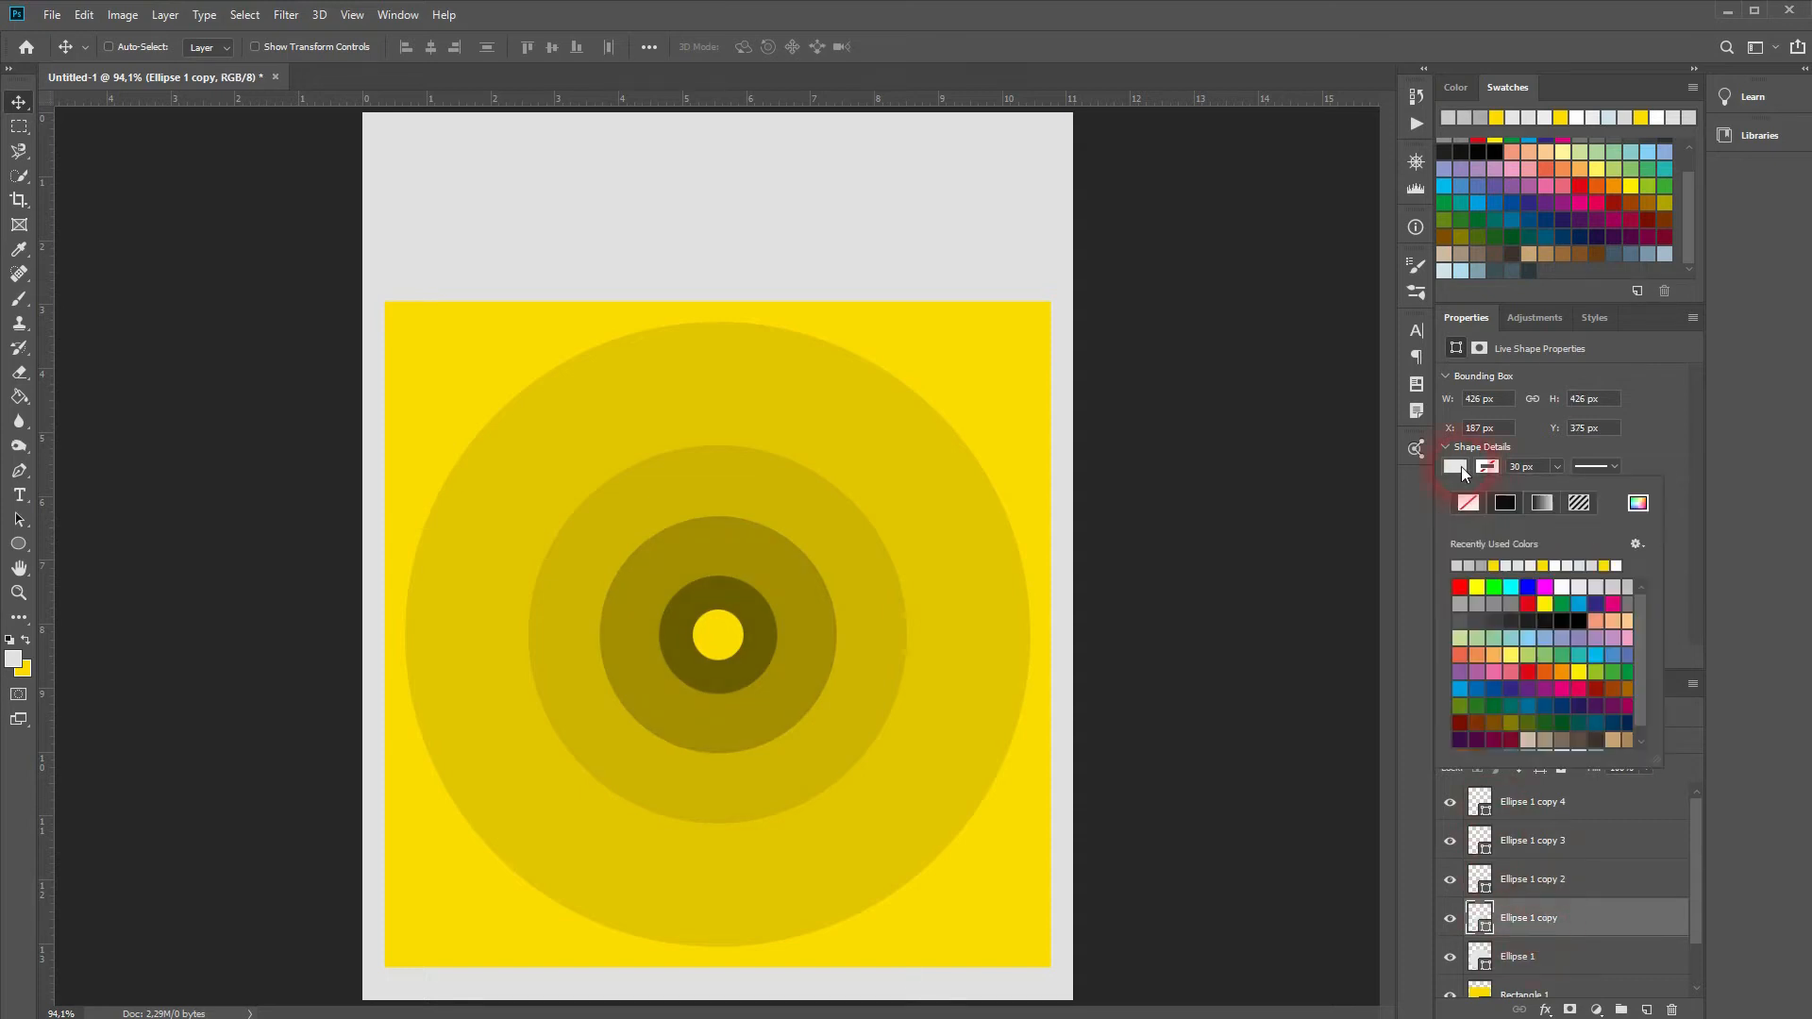
click(1620, 595)
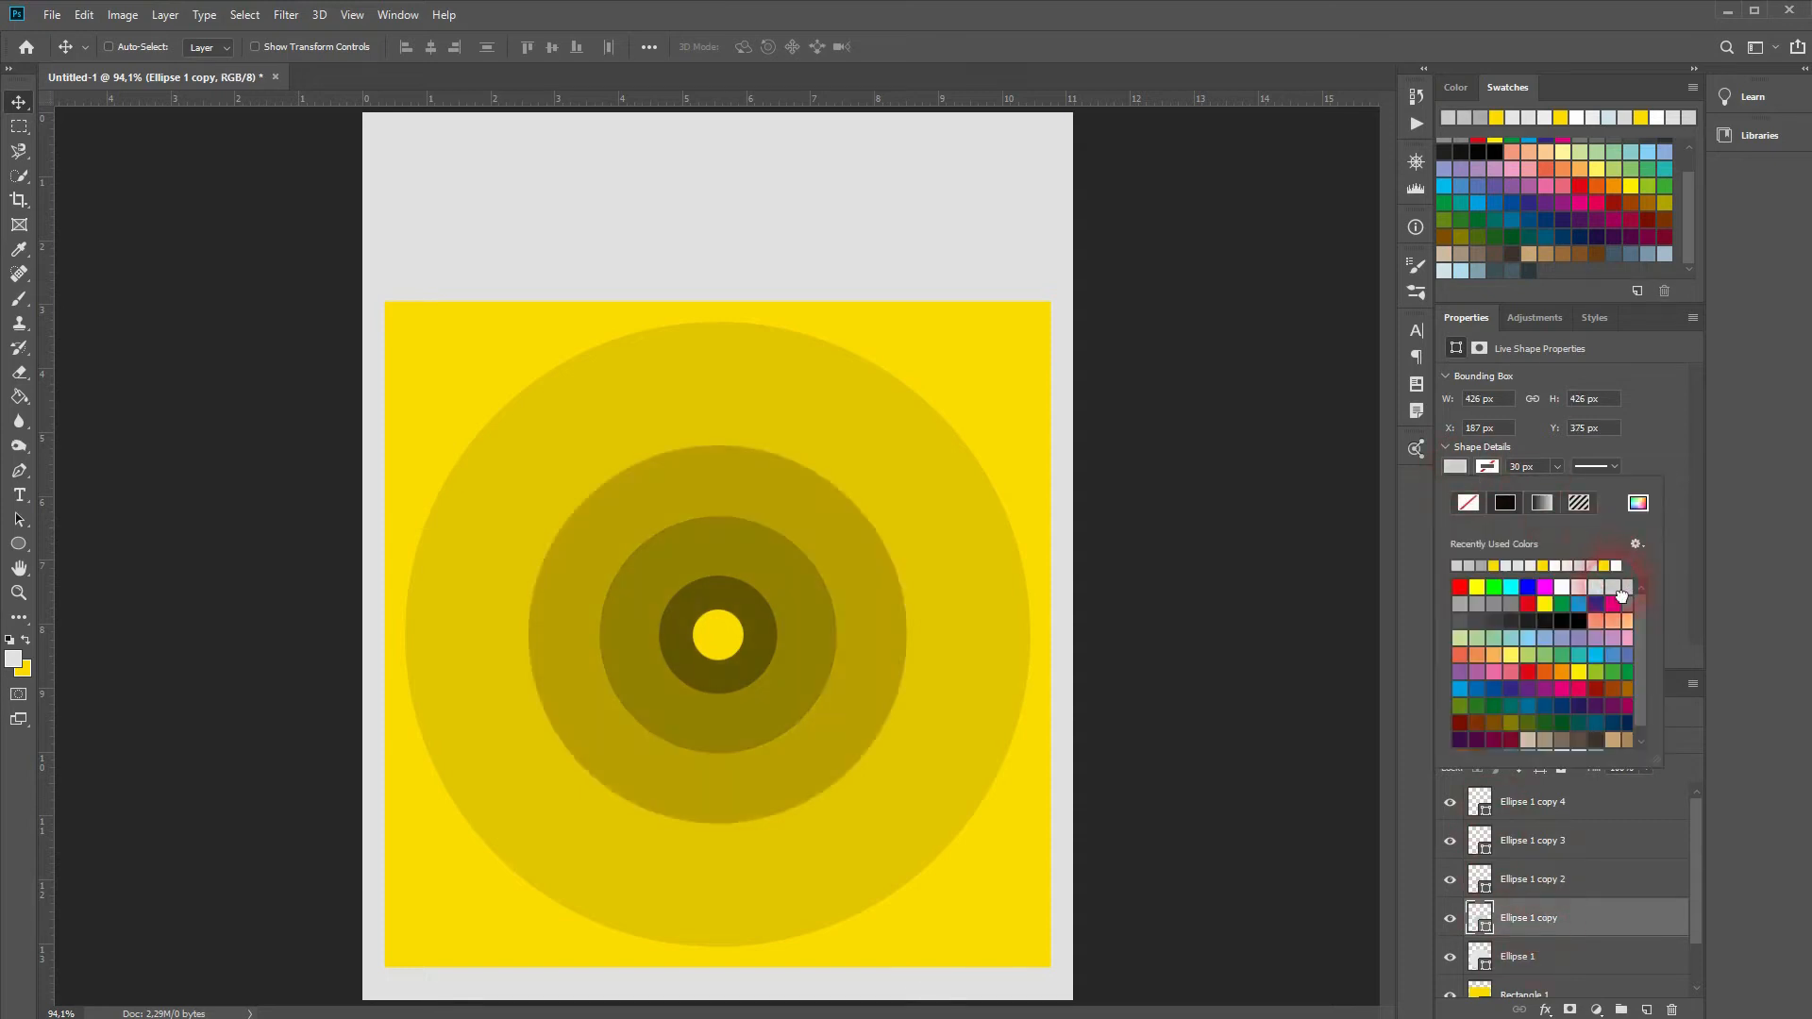
click(1605, 595)
click(1620, 595)
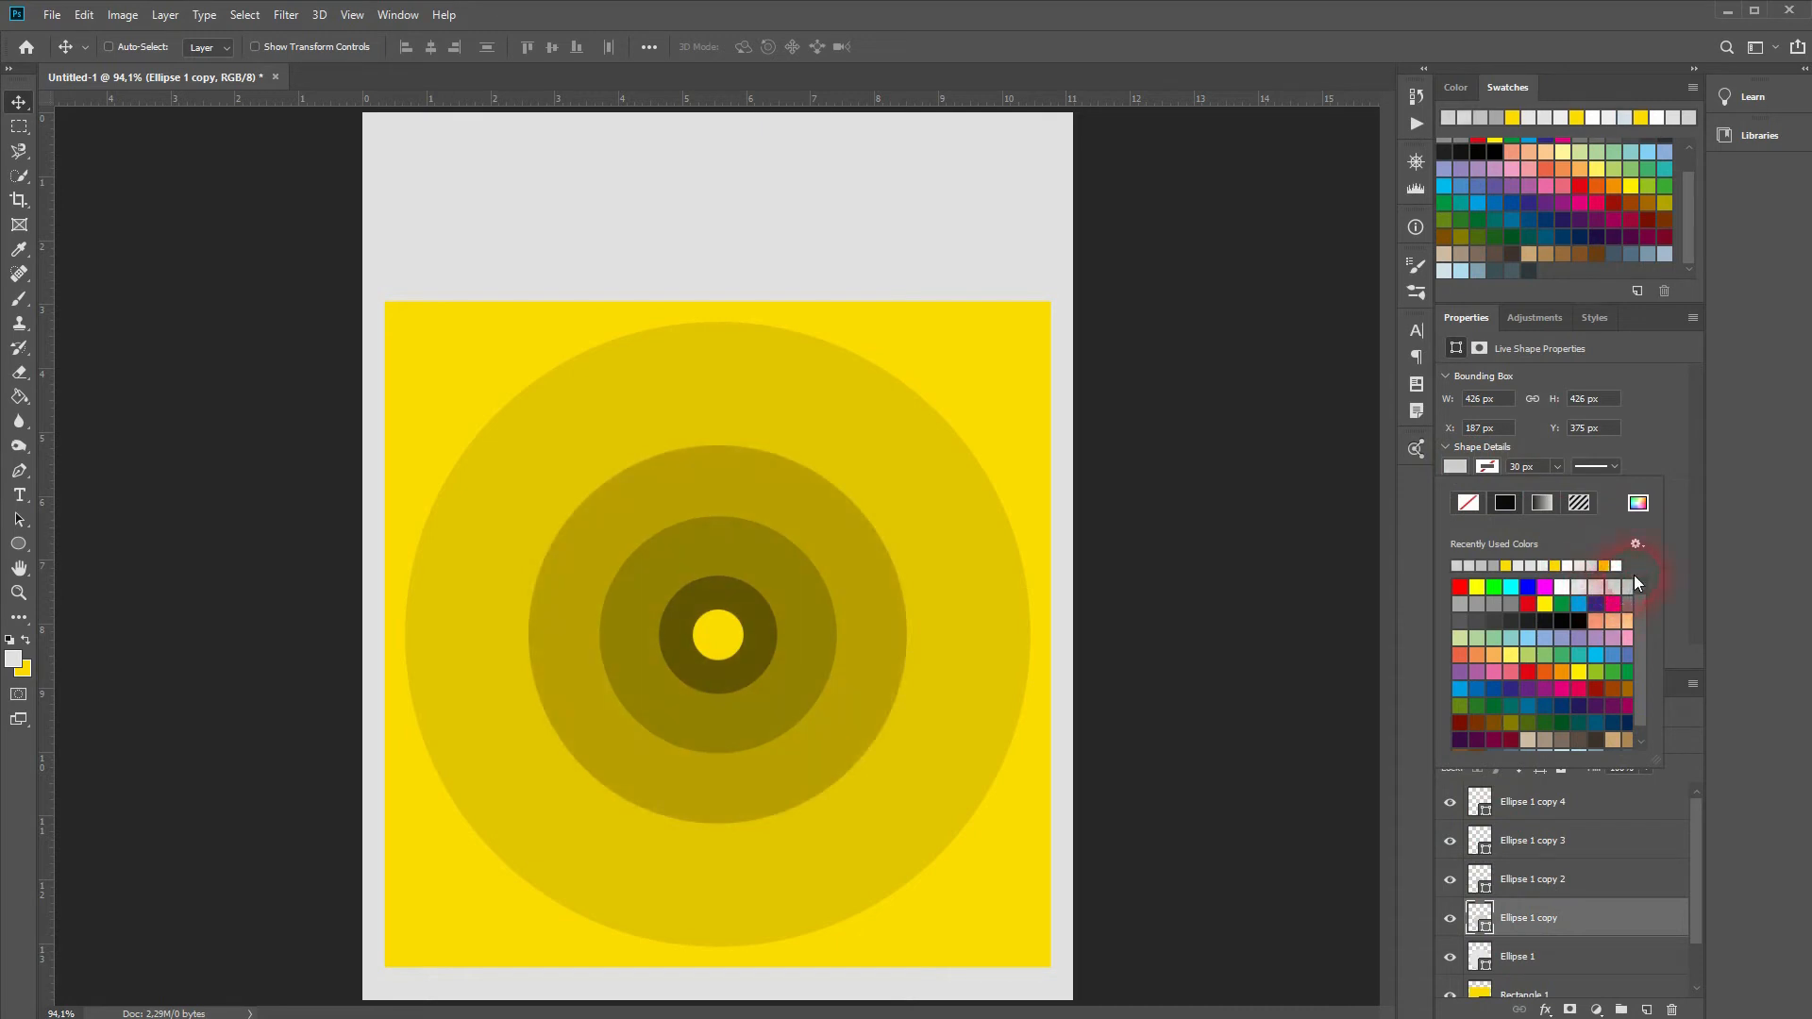
click(1671, 415)
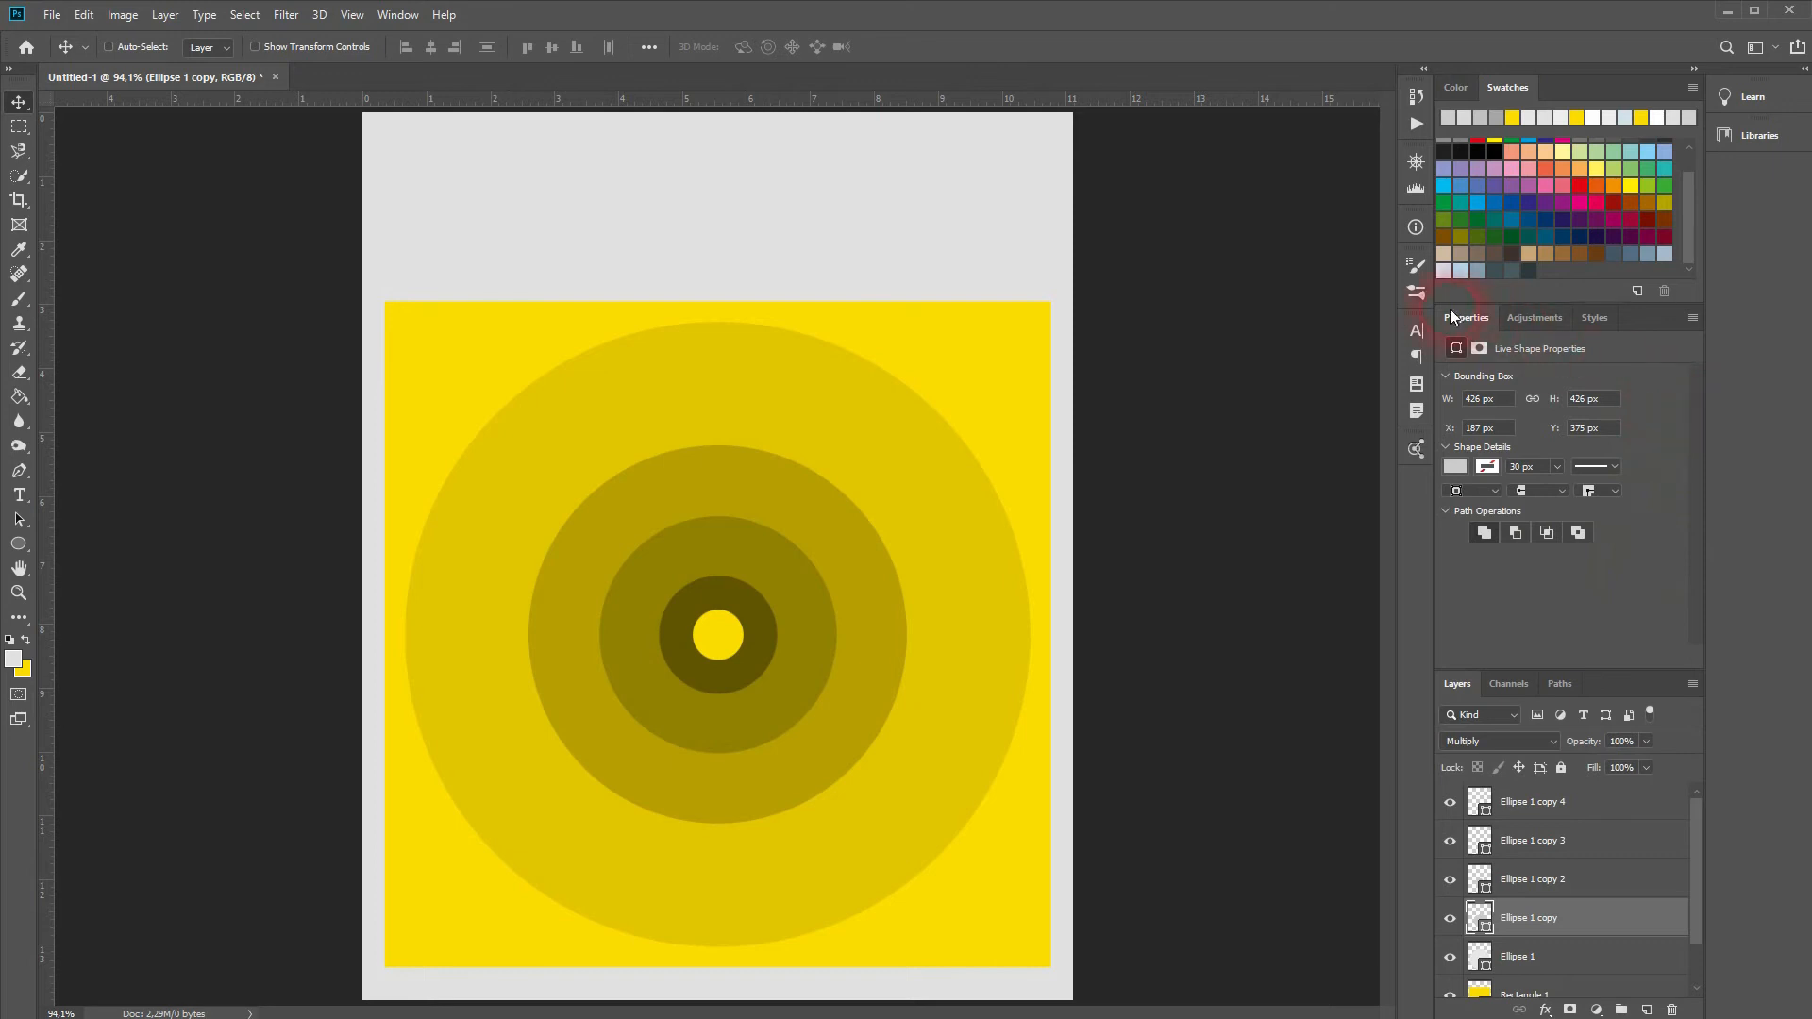
click(397, 15)
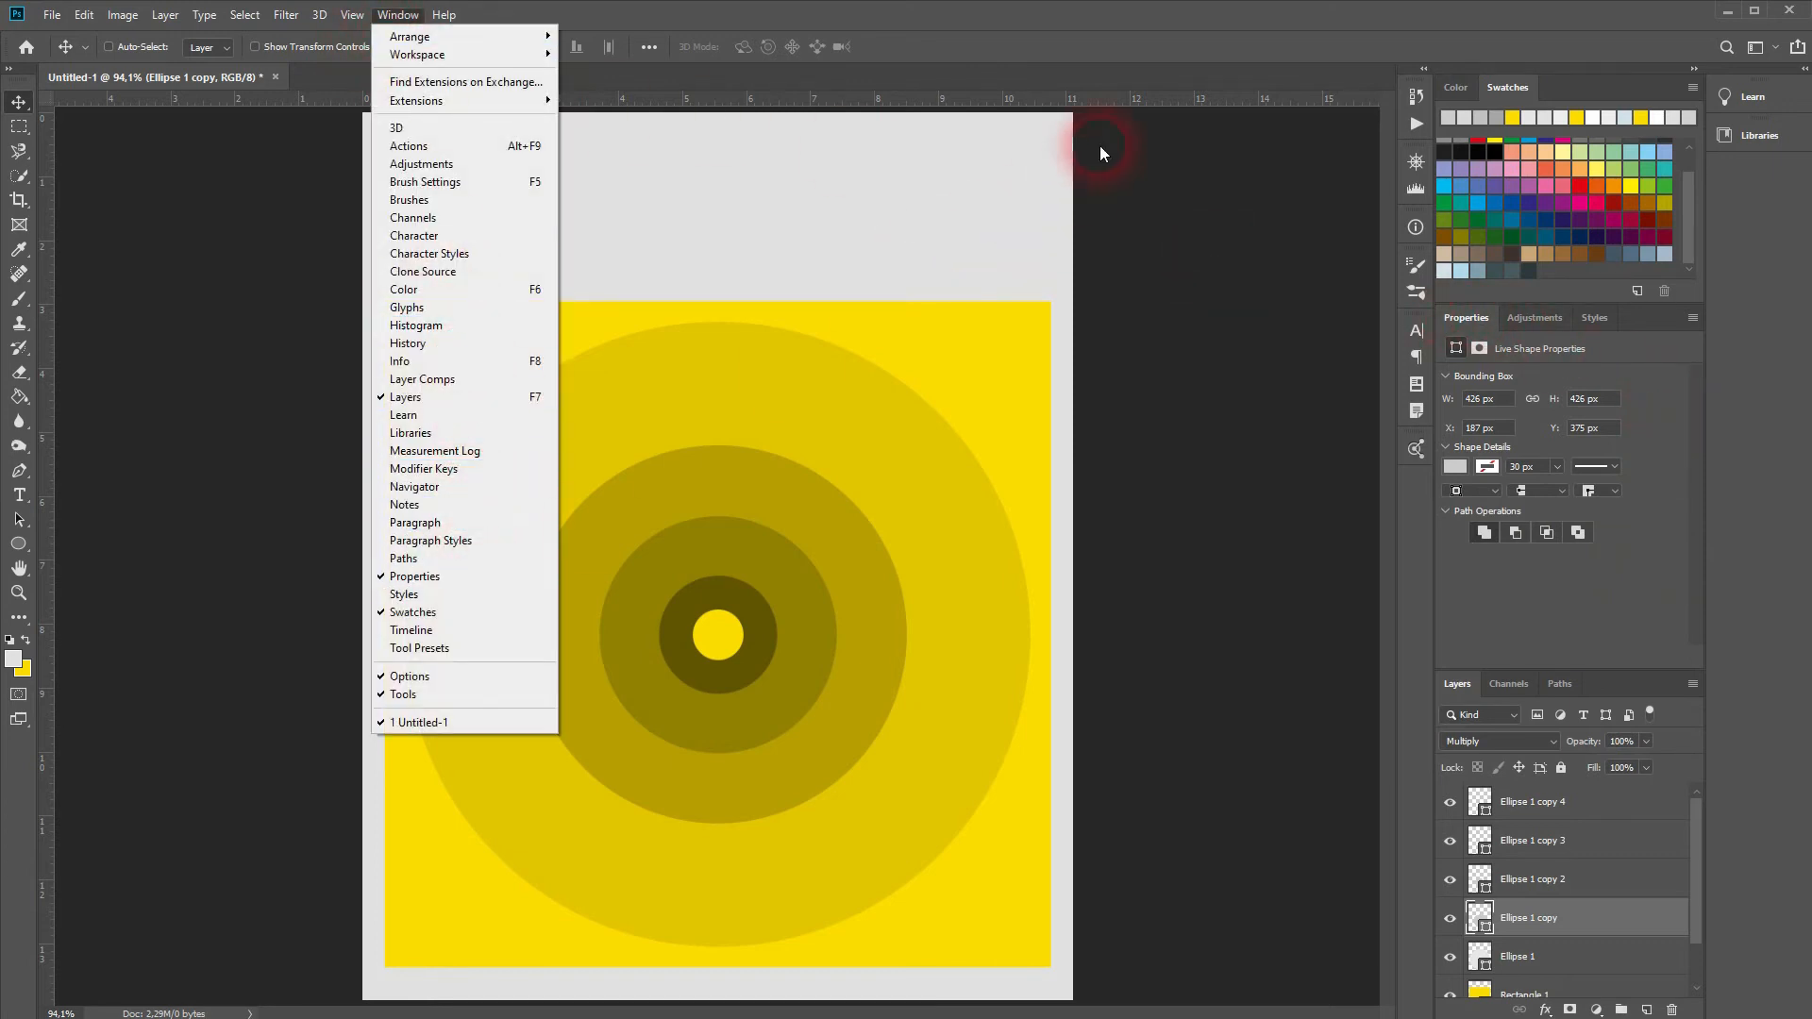
Step: Group the five ellipse layers into a group named Circles
click(1155, 41)
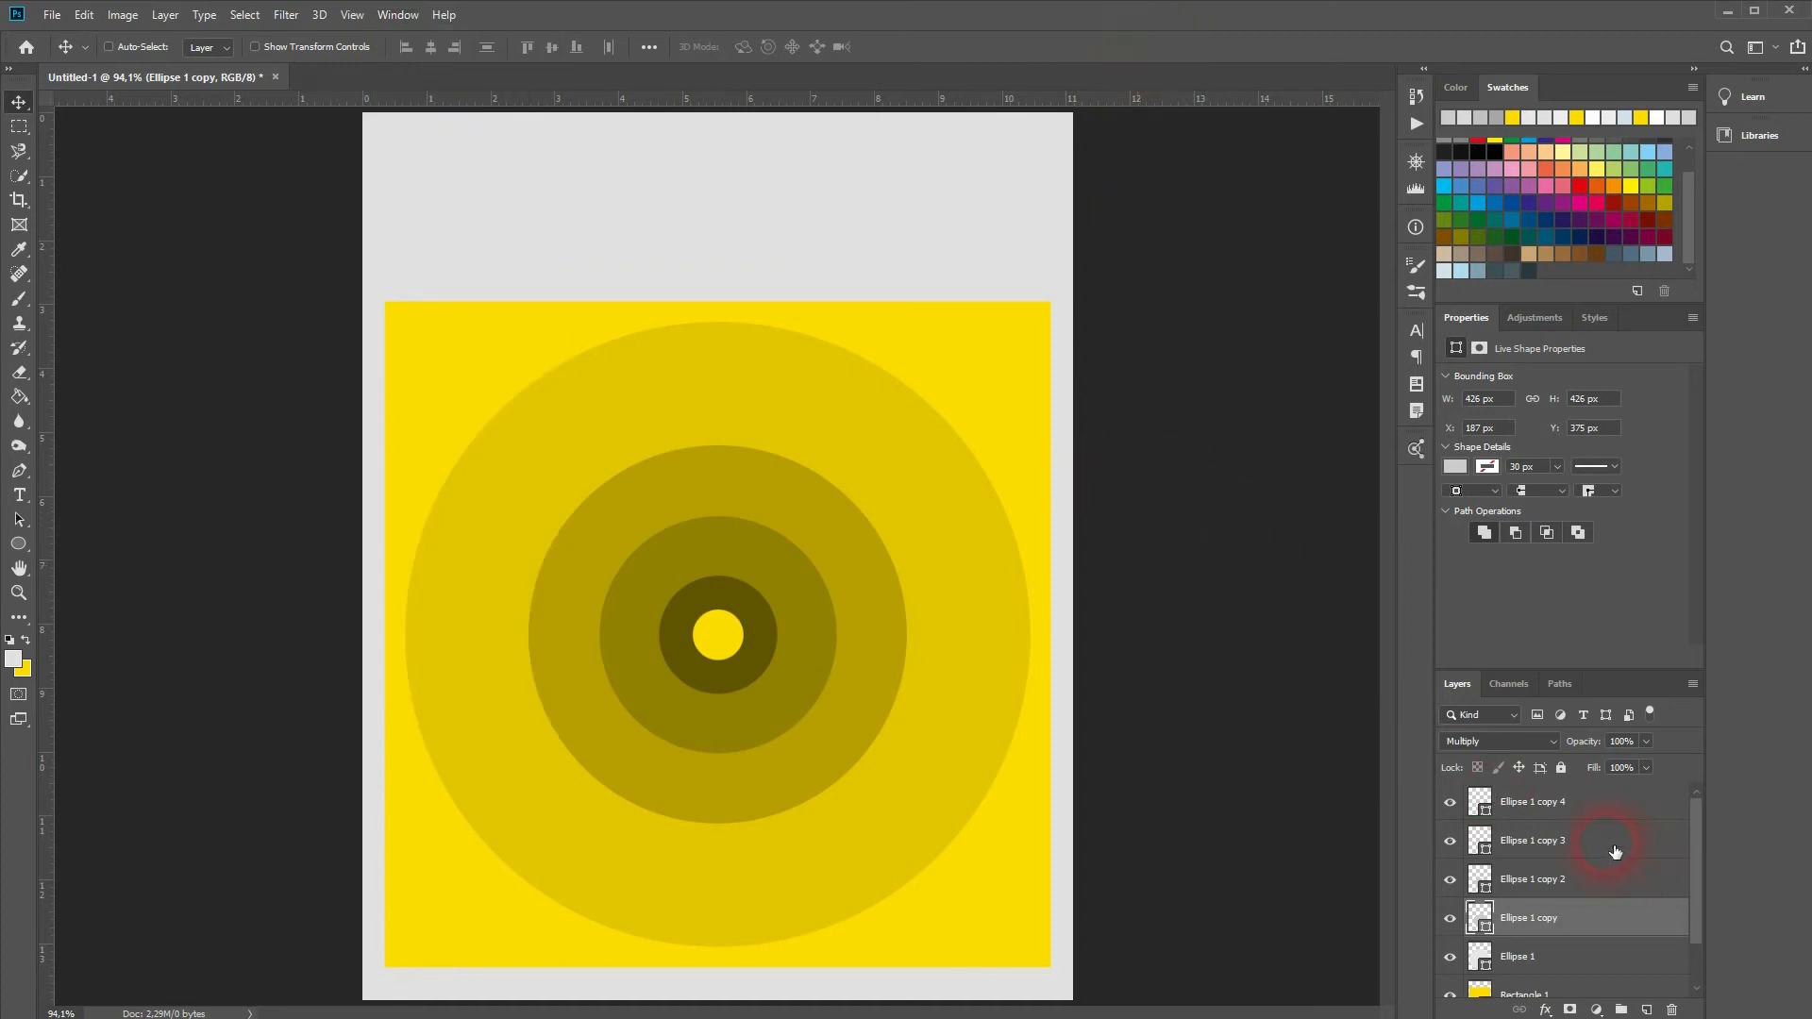
click(1591, 804)
shift+click(1591, 967)
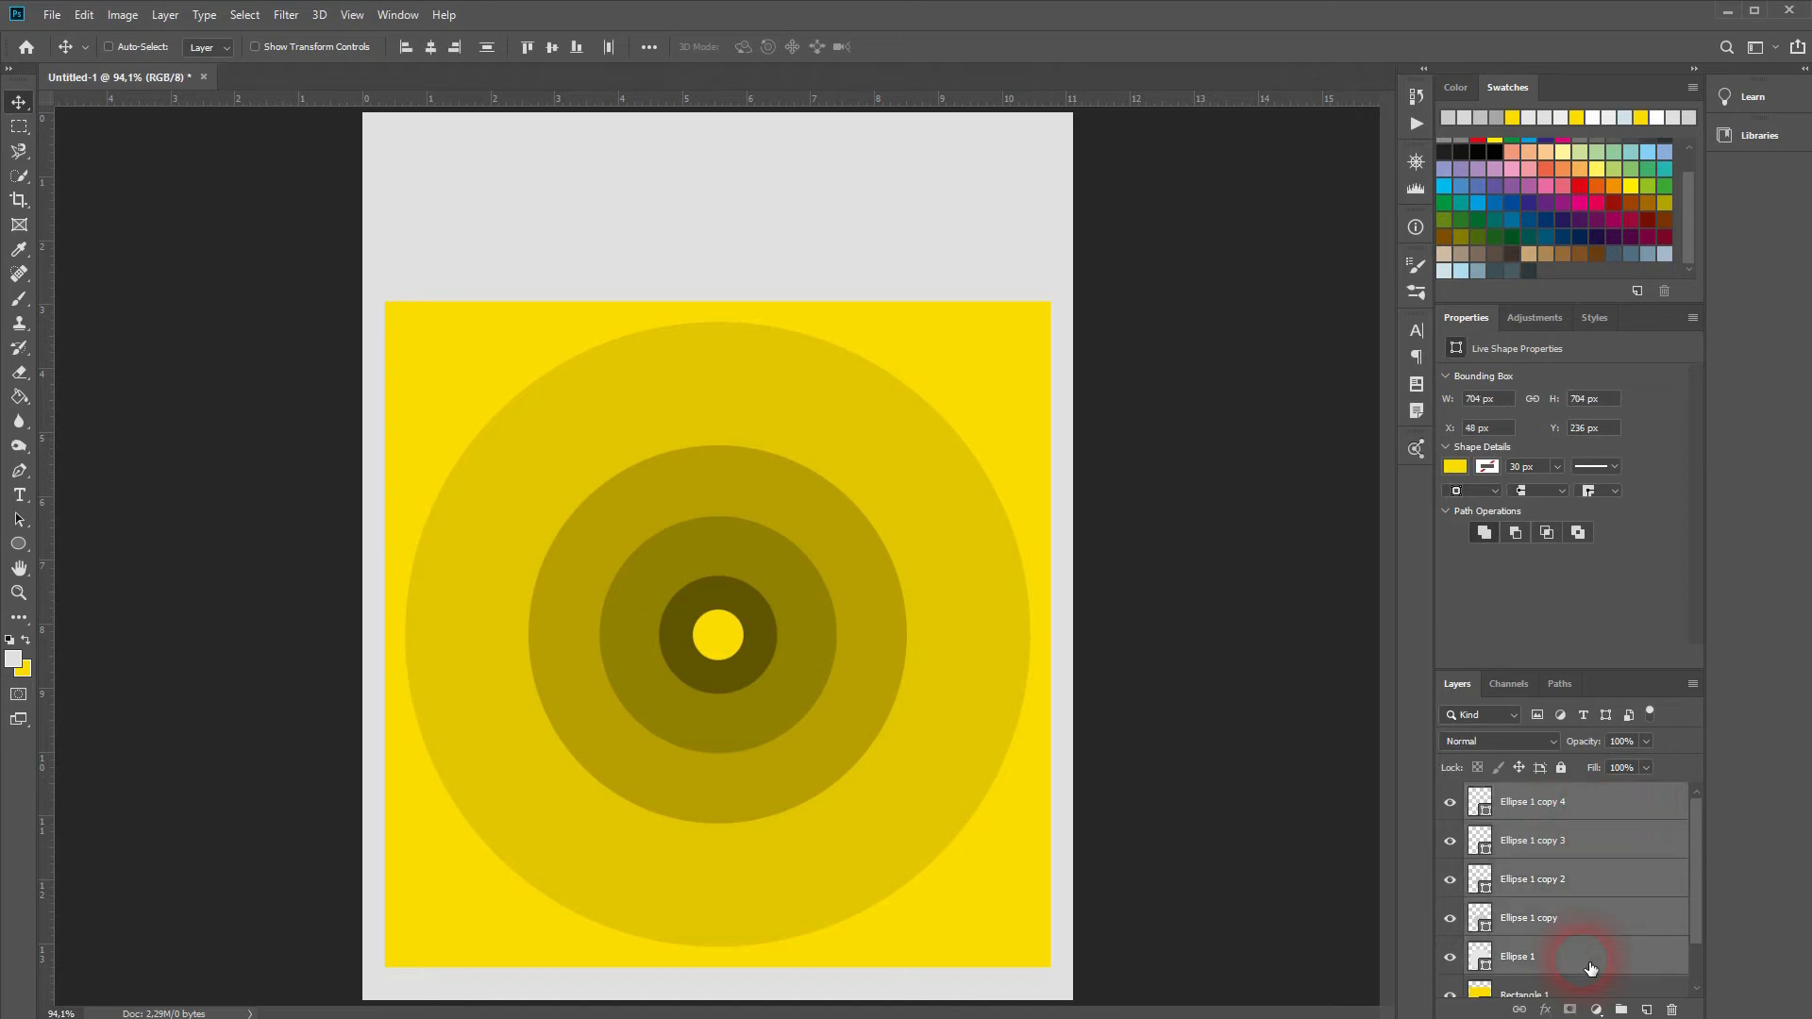
key(ctrl+g)
click(1520, 791)
double_click(1533, 796)
key(Return)
Step: Group Circles with Rectangle 1 into a group named 'Main Design'
click(1580, 830)
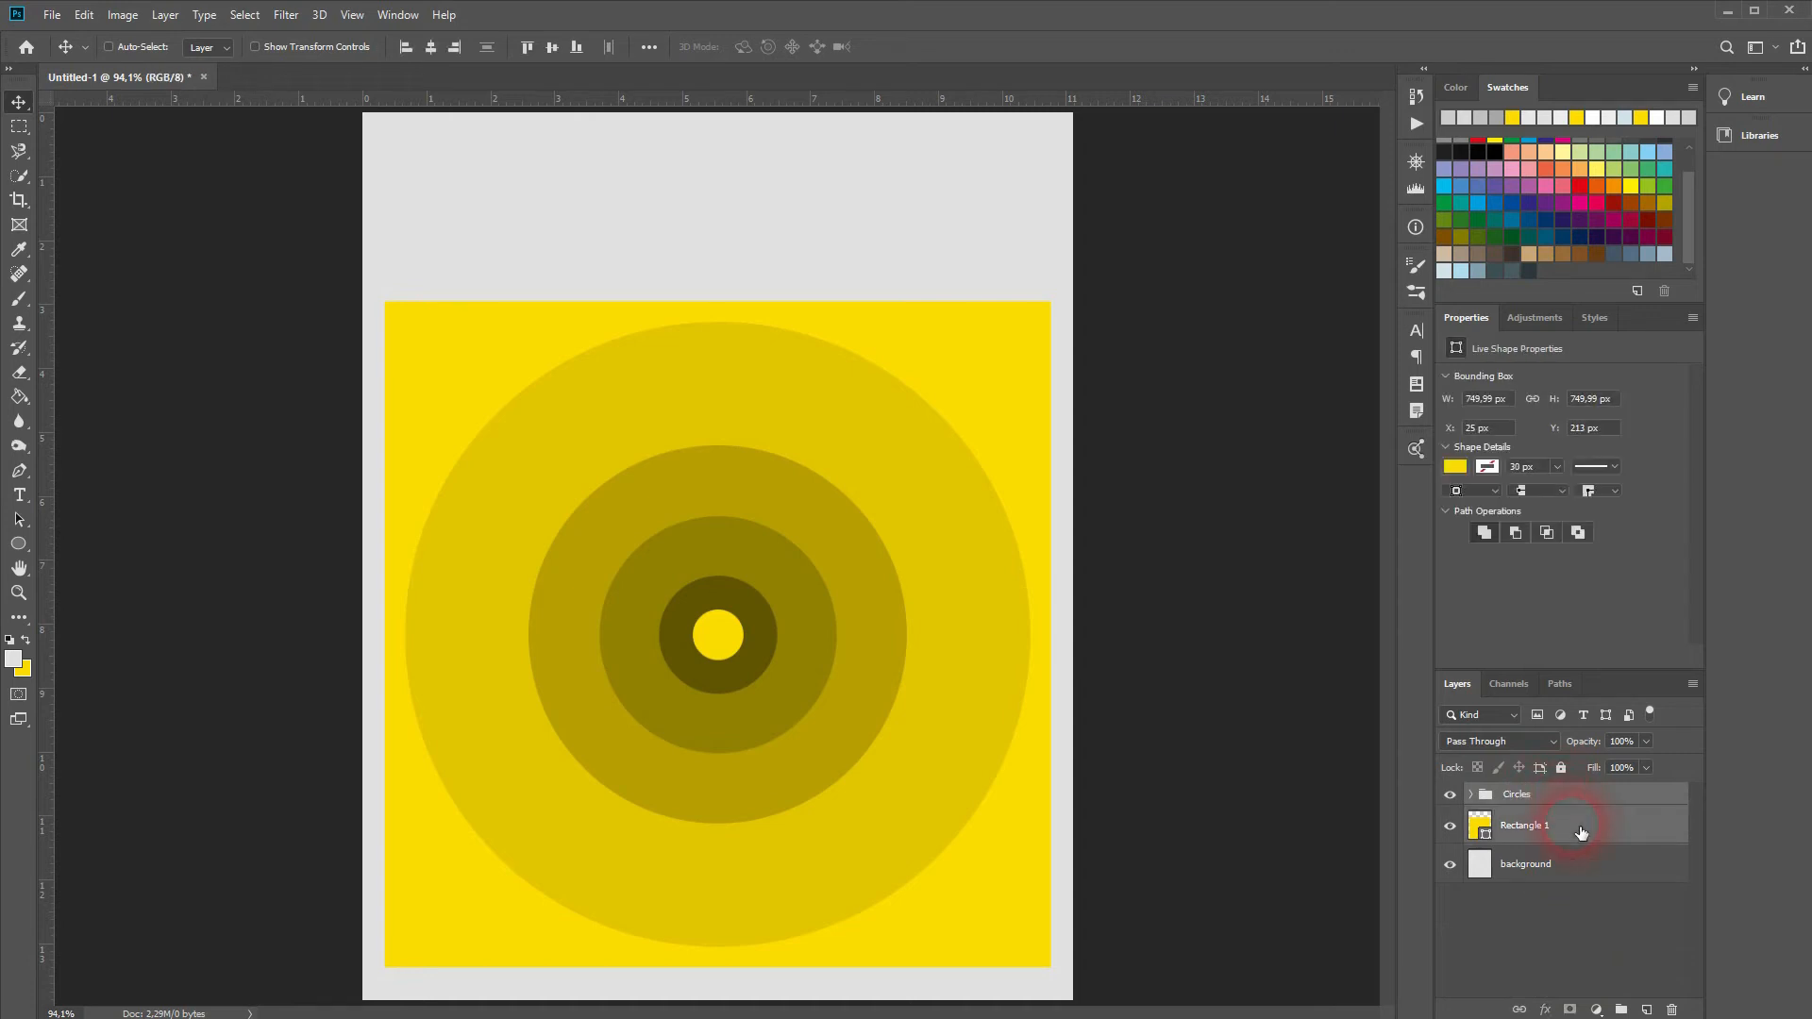
key(ctrl+g)
double_click(1521, 796)
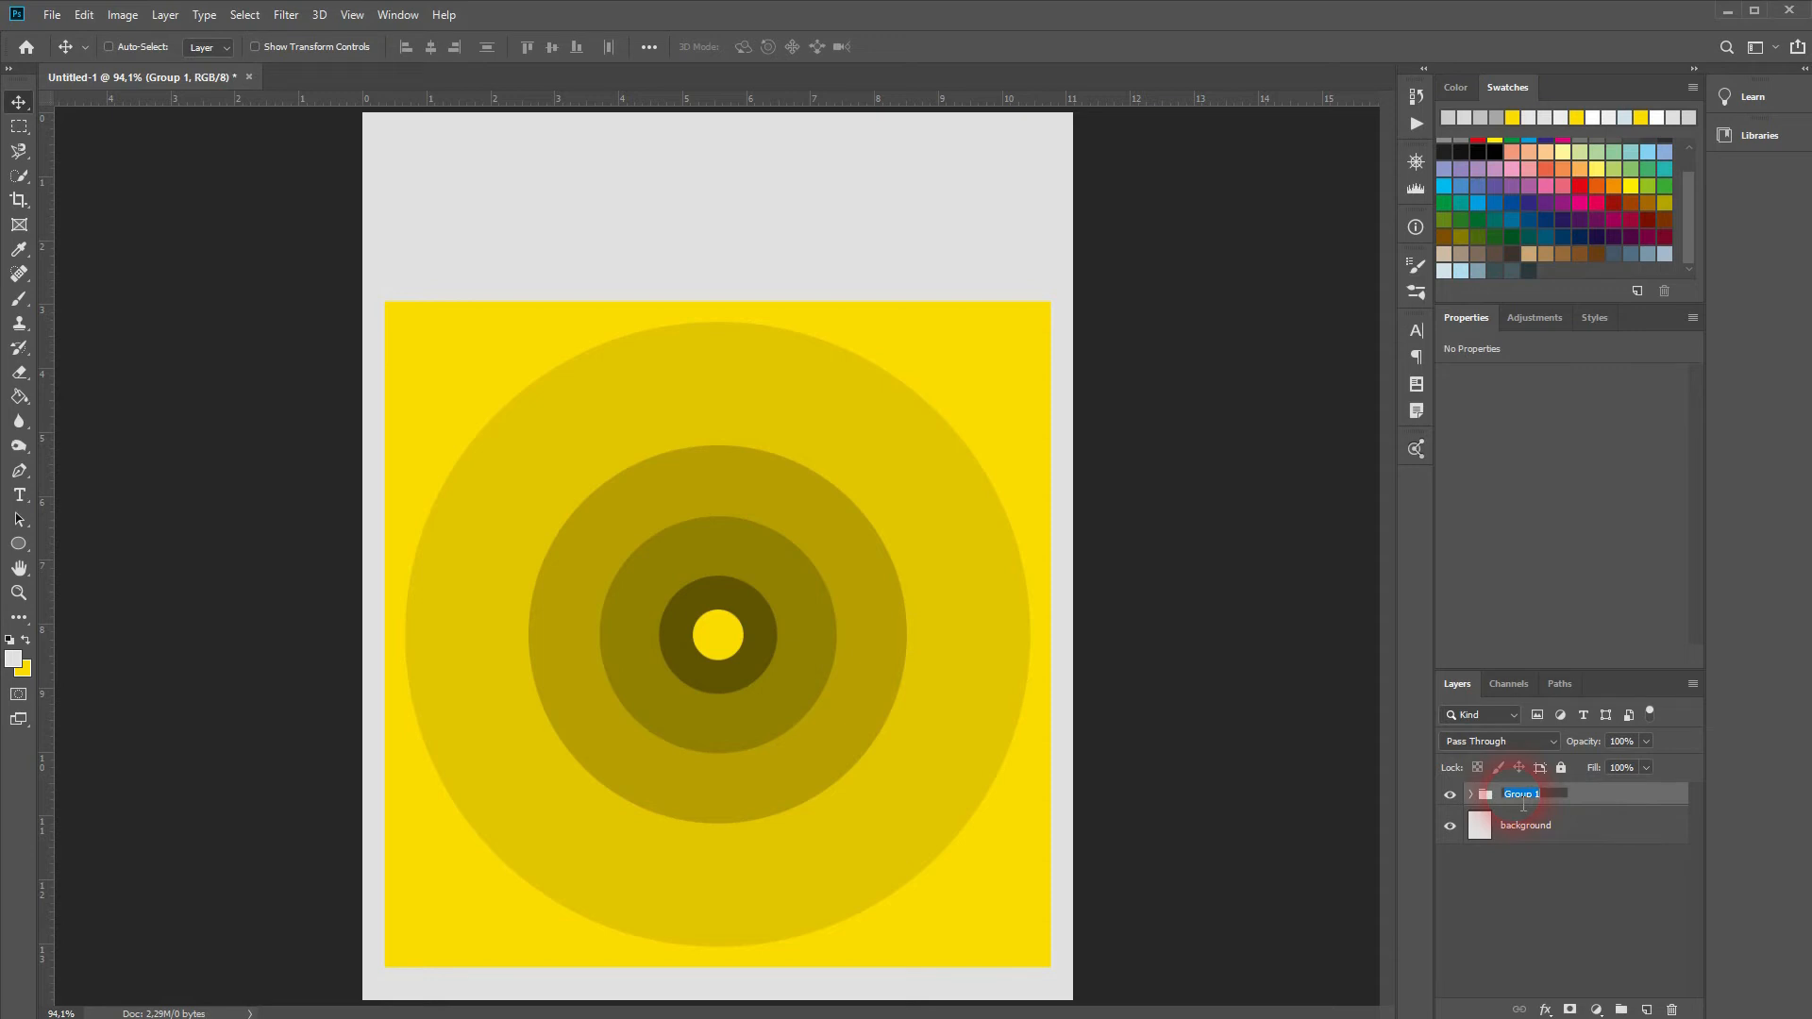
text(Main Design)
click(1523, 802)
click(19, 496)
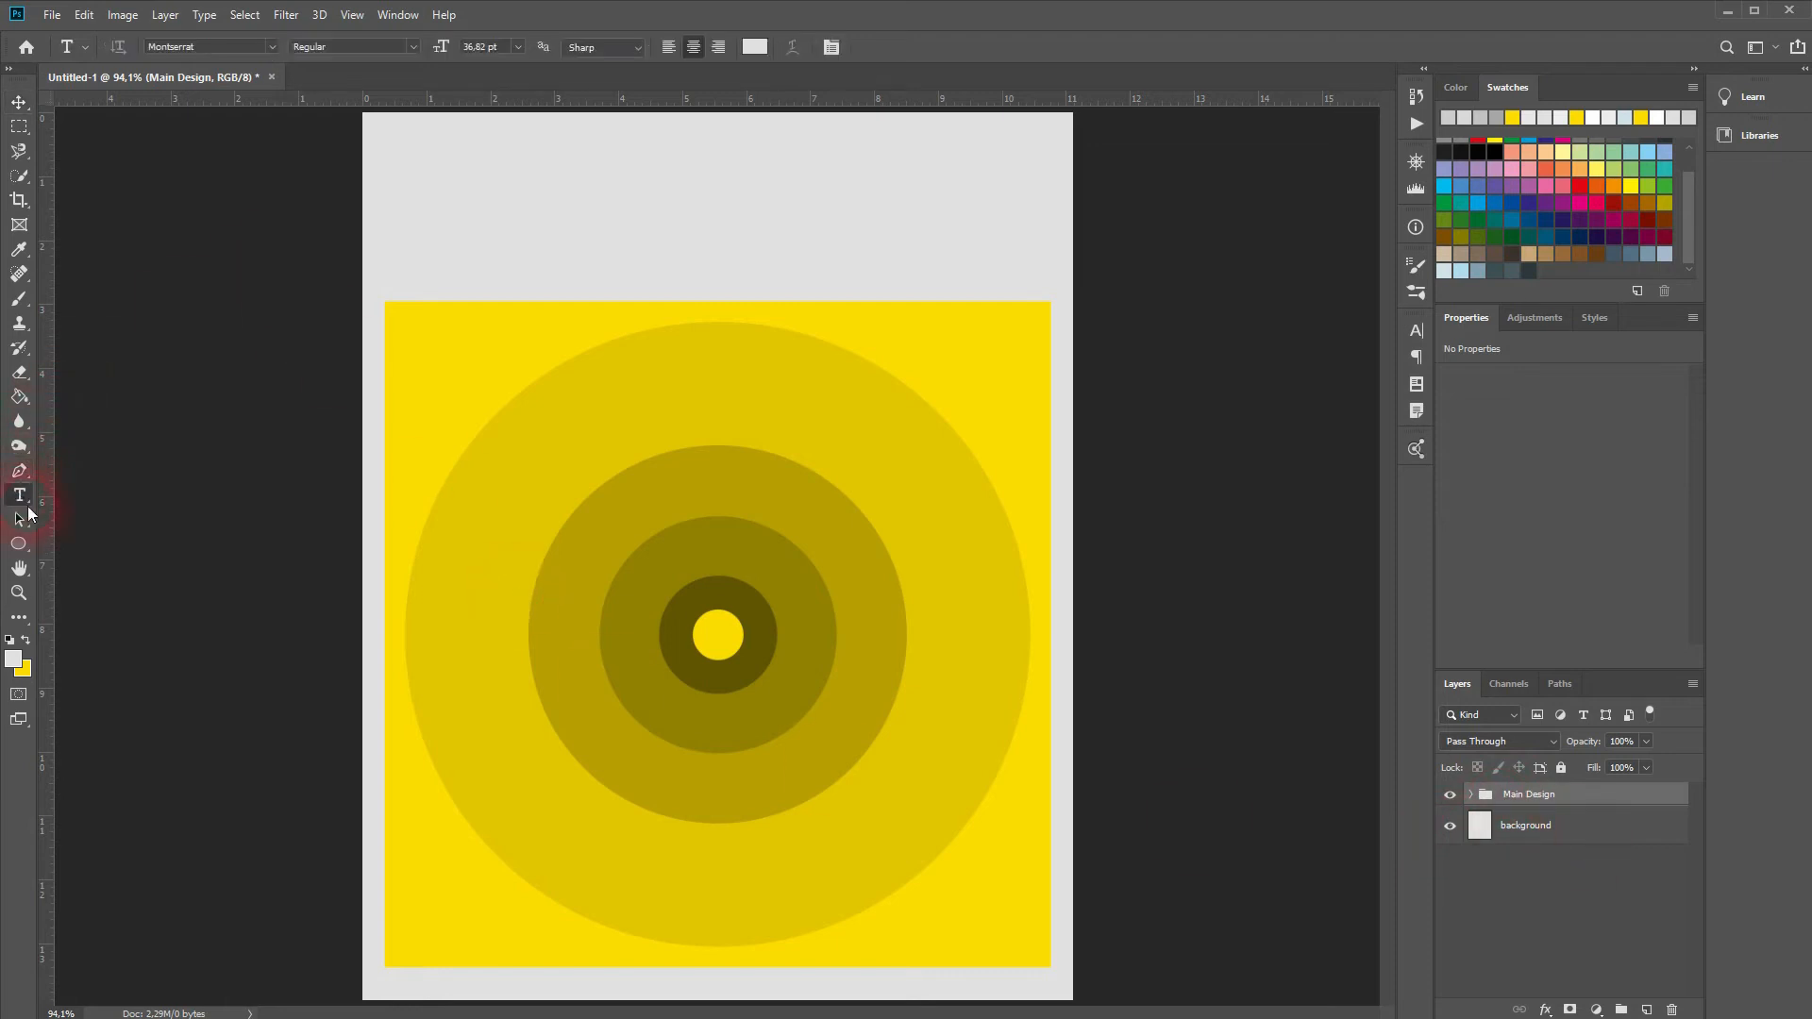
Step: Add the credit line 'Inspired by The Hague in Facts and Figures' at the page bottom
click(395, 983)
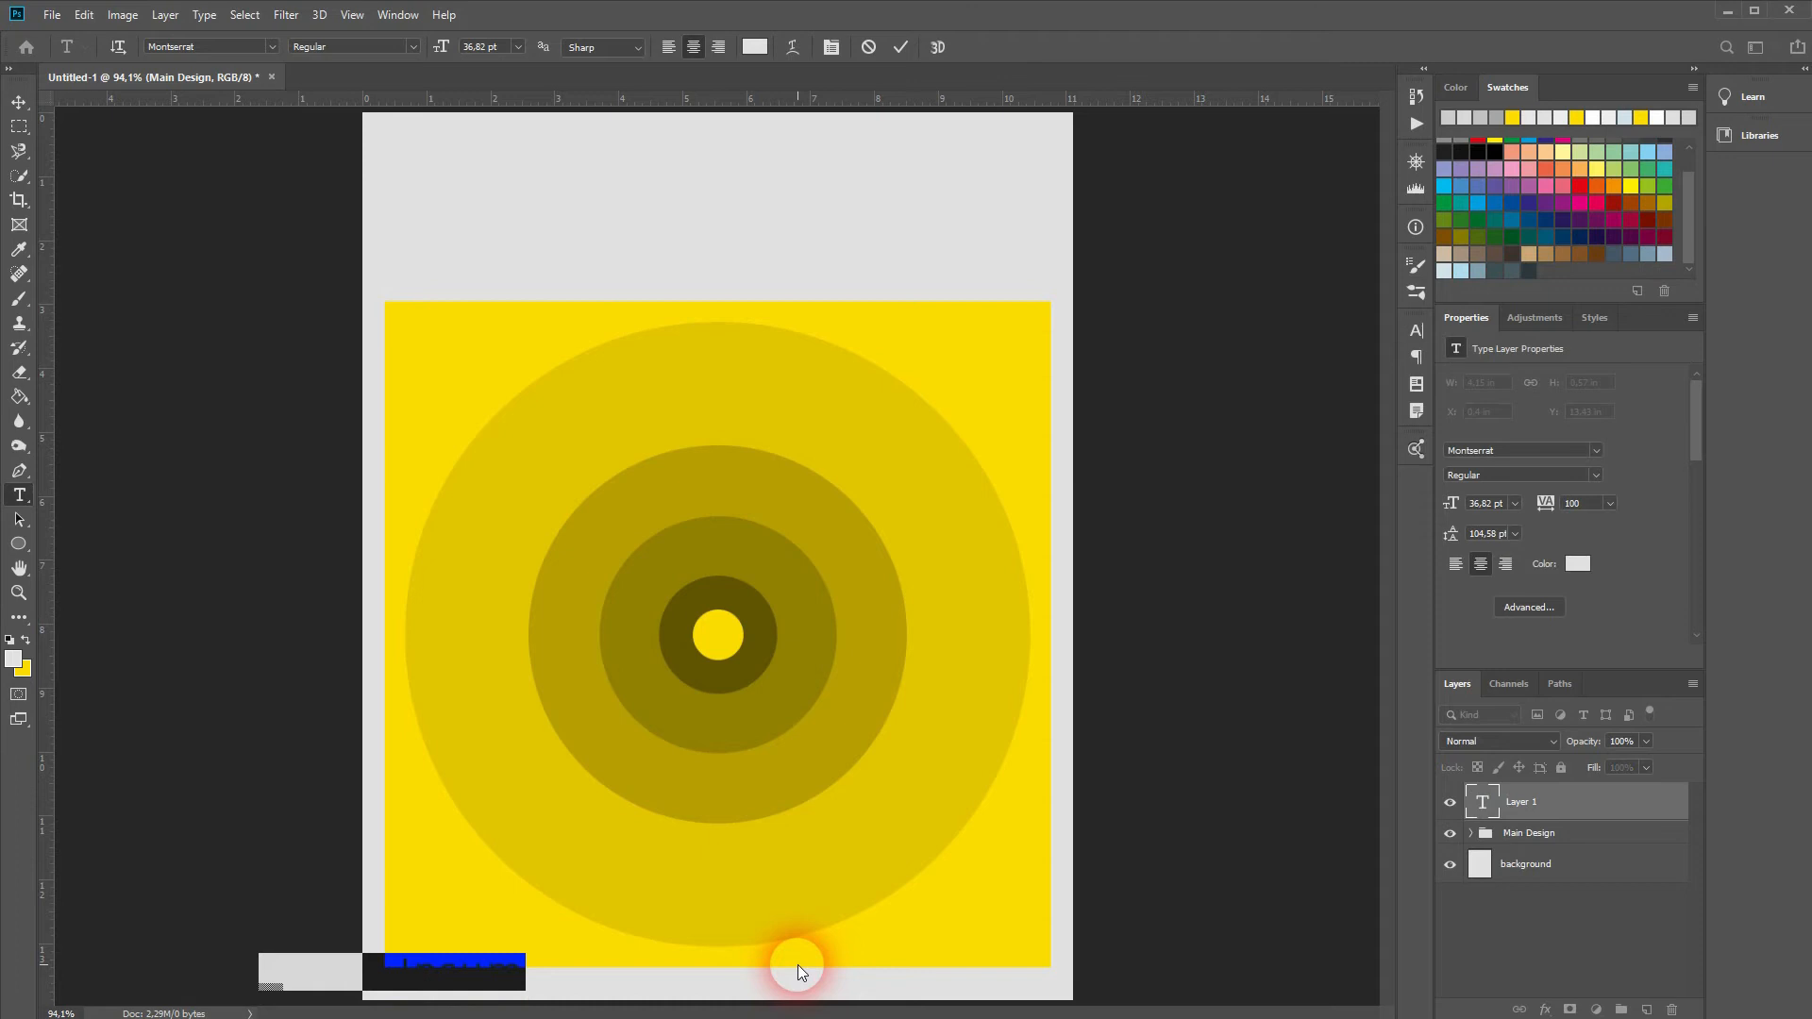
key(BackSpace)
text(Created by The Hague )
text(in)
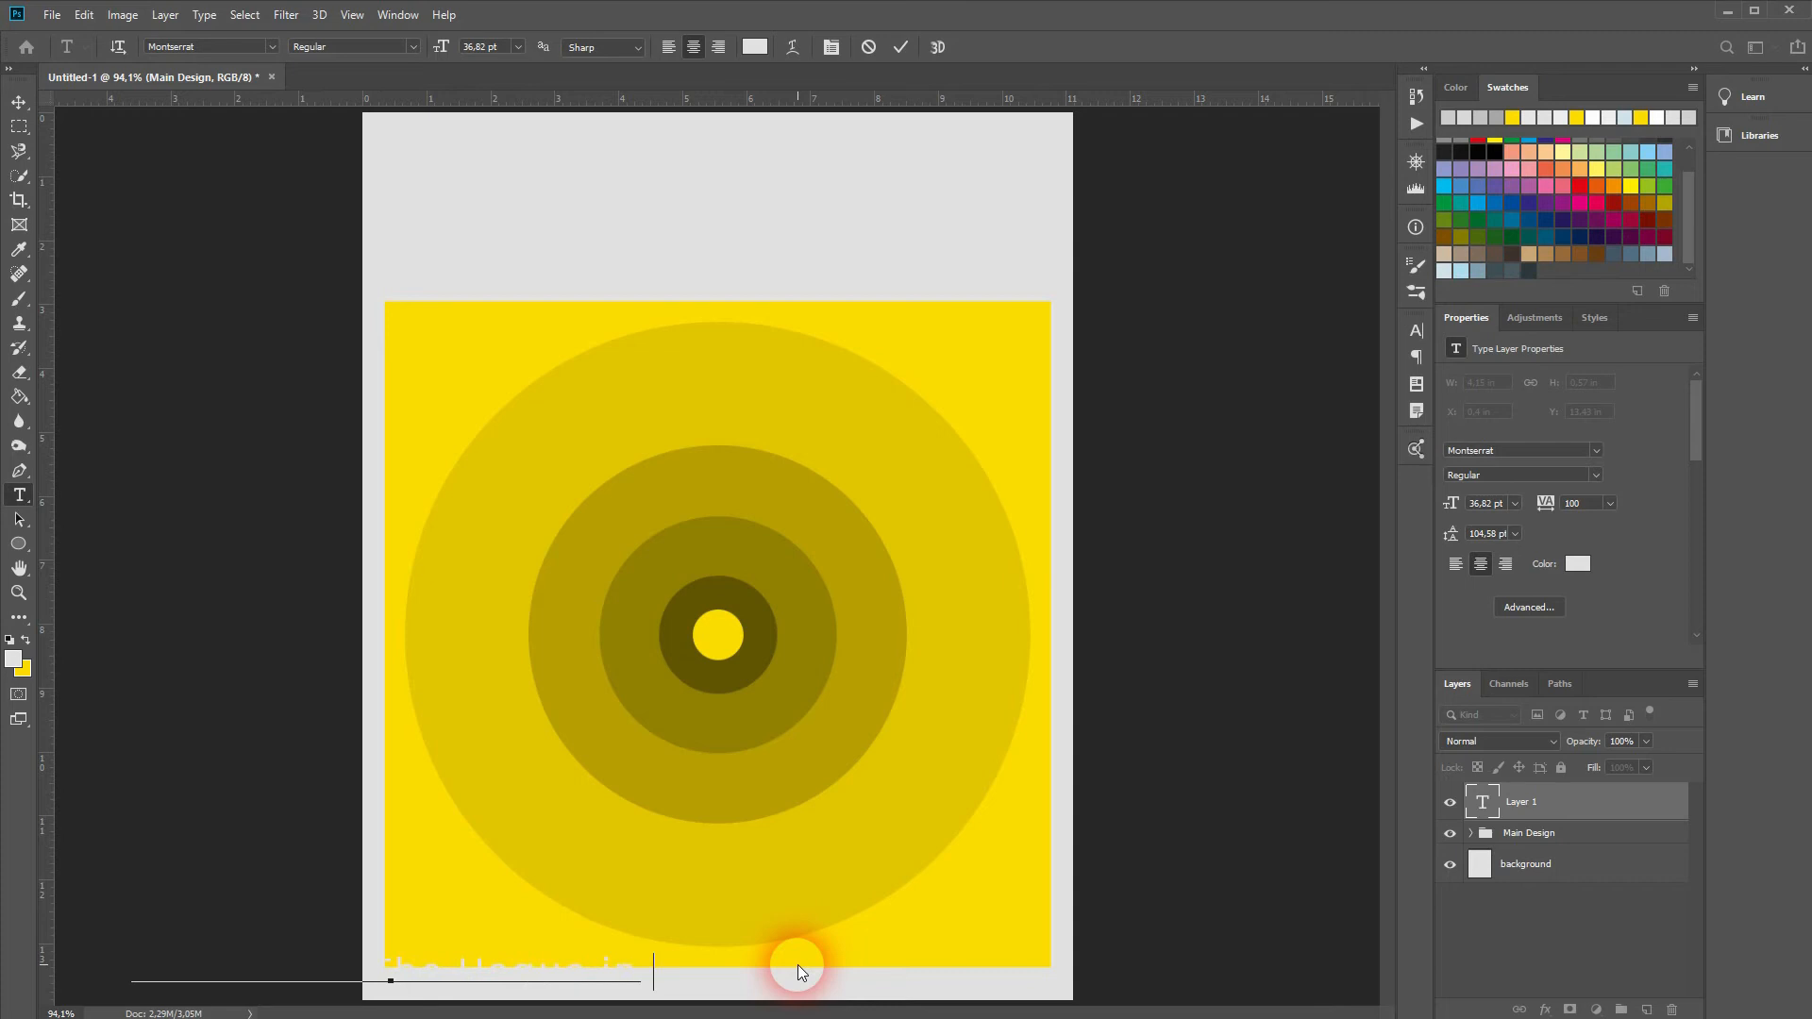
text( Fes)
text(to and Figures)
click(19, 101)
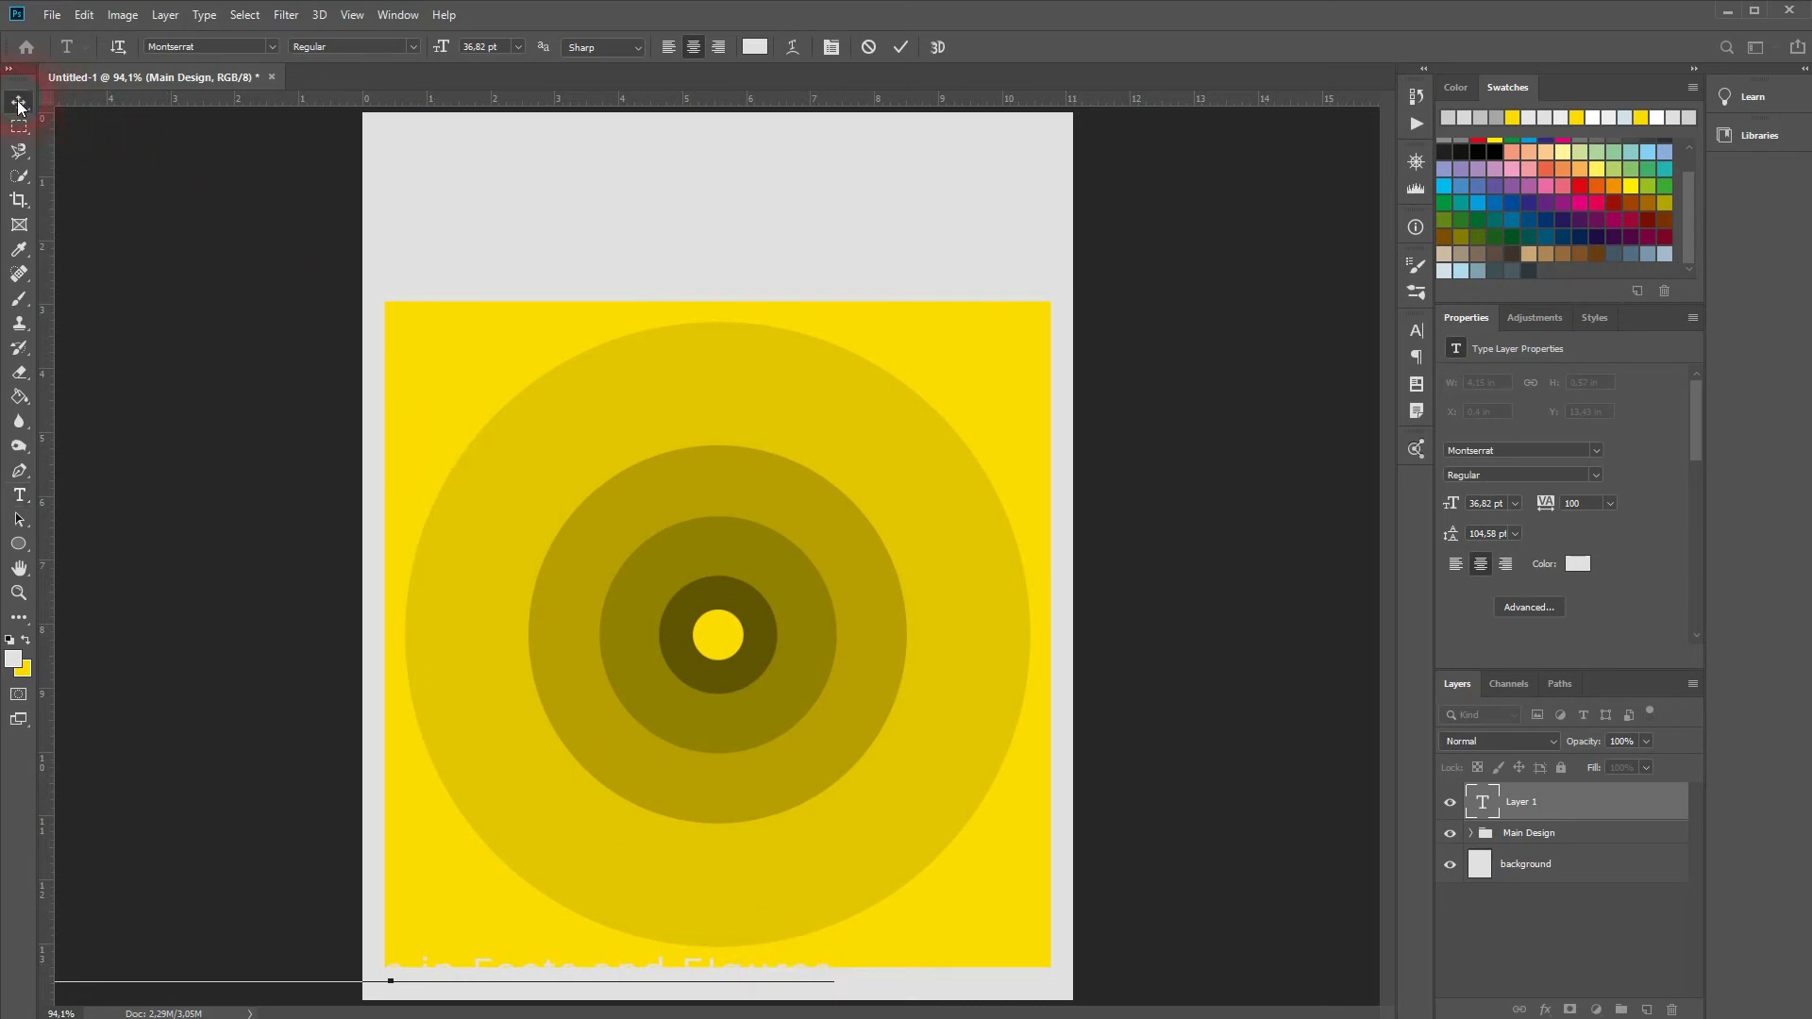
Step: Set the credit text colour to black, 000000
click(1560, 576)
click(64, 847)
text(000000)
click(524, 626)
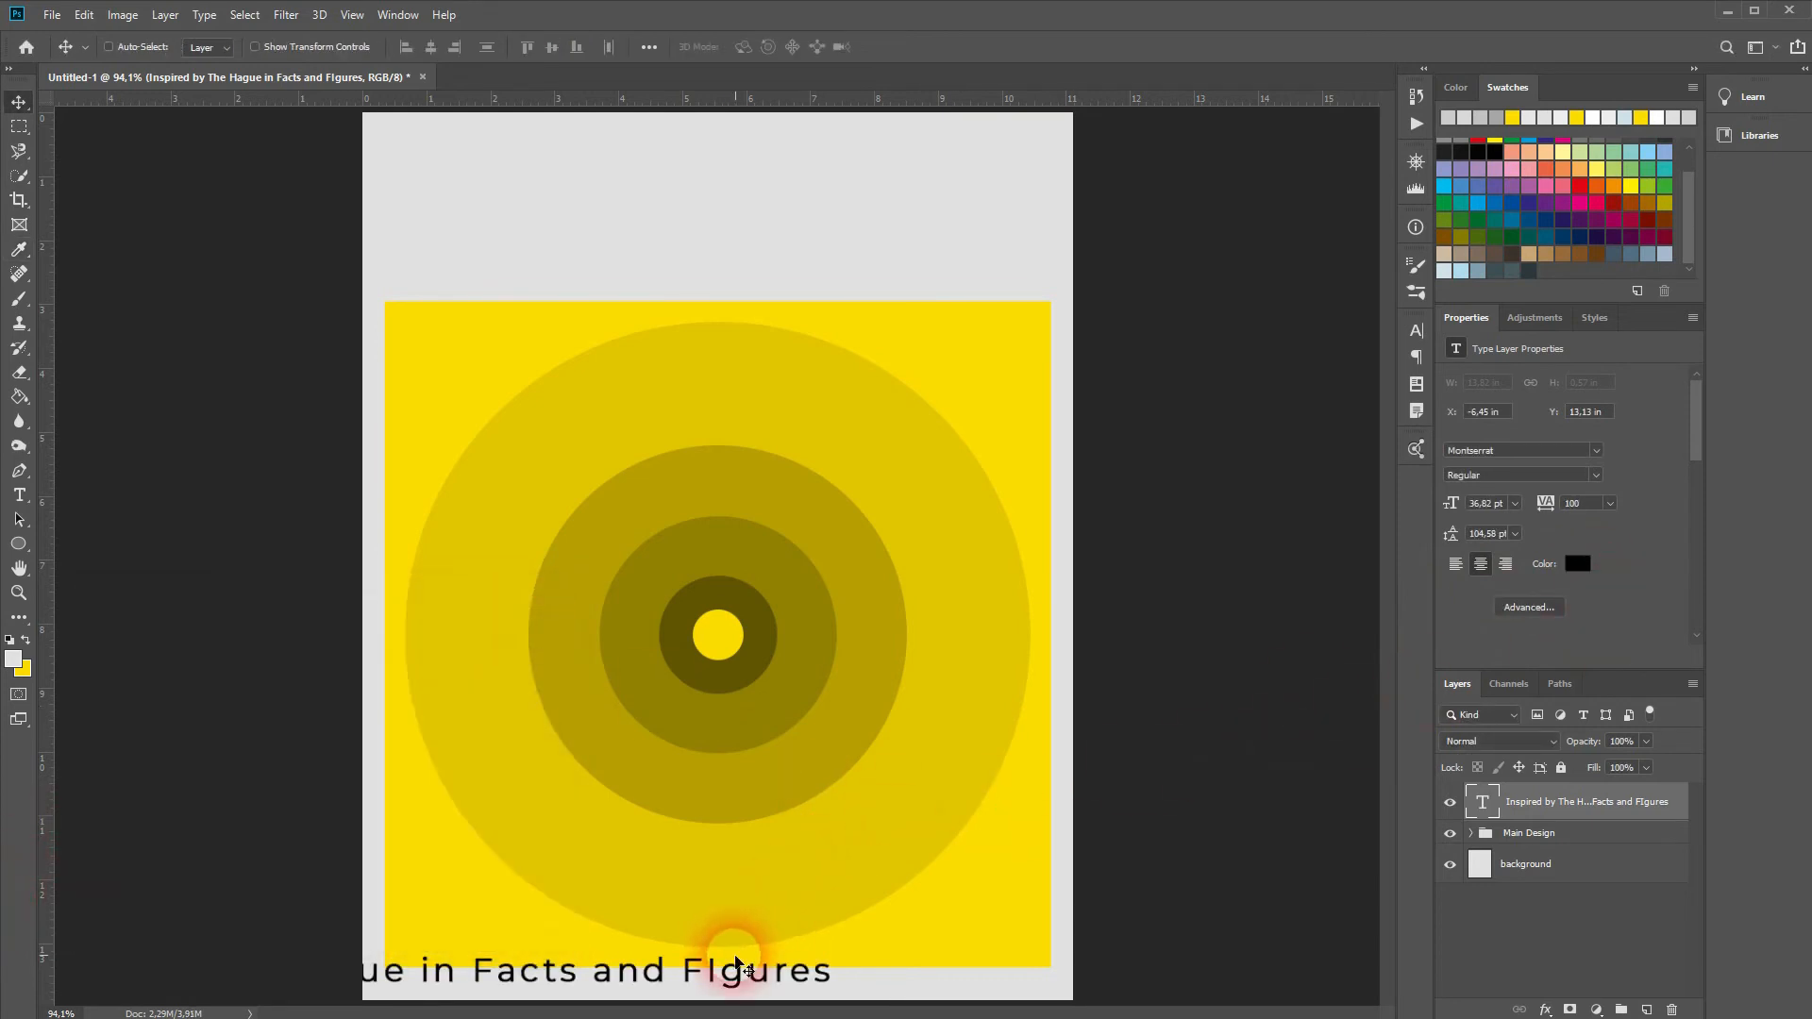
key(t)
click(735, 982)
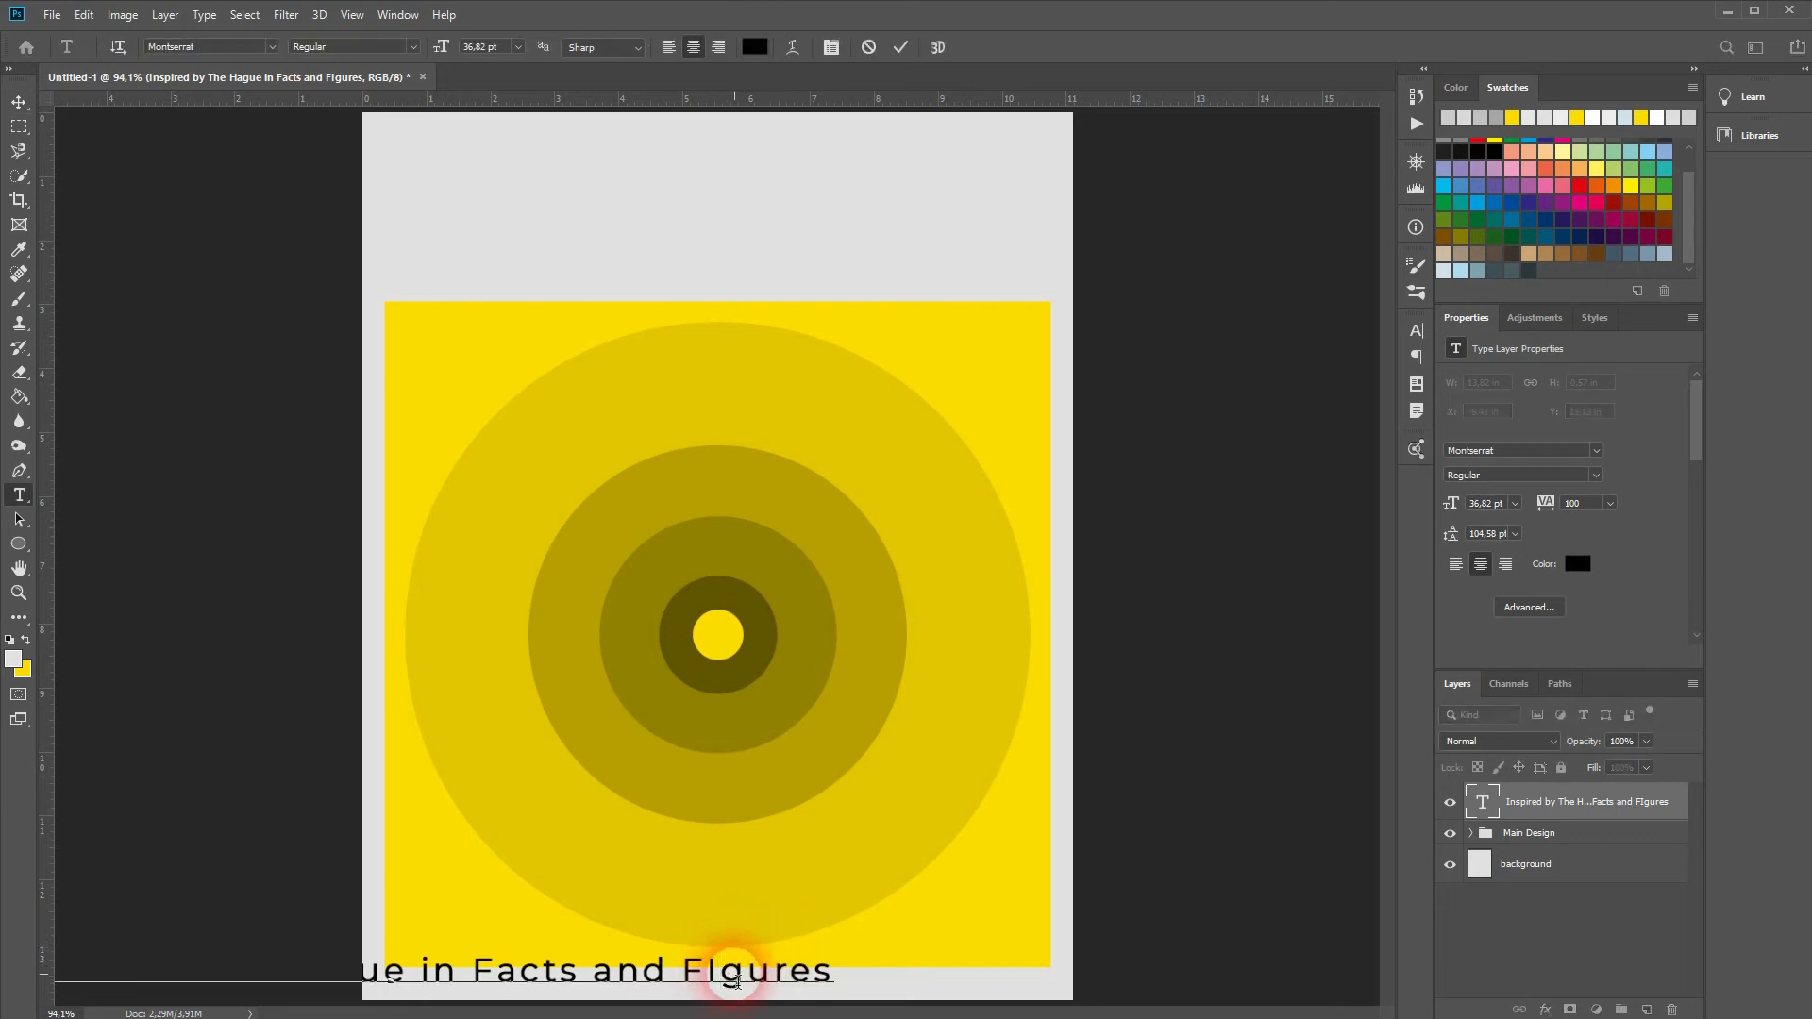
Step: Reduce the credit line's font size to 8 pt
click(19, 101)
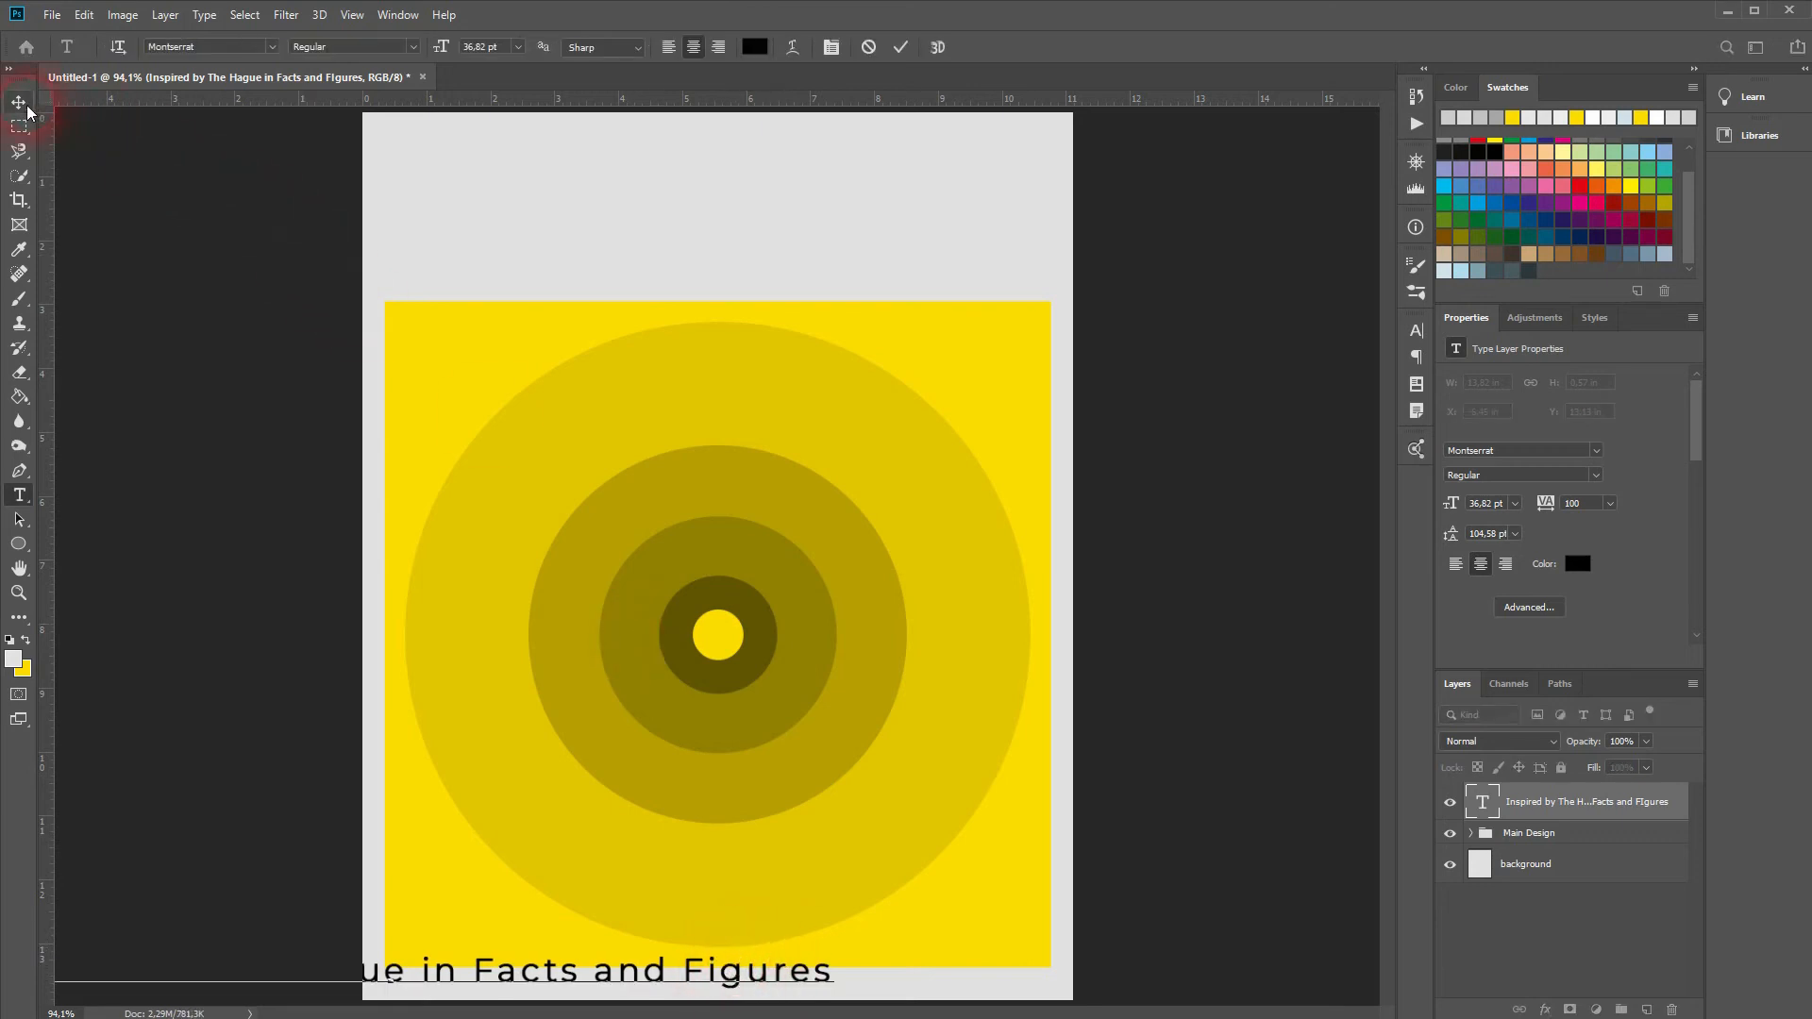
click(1500, 509)
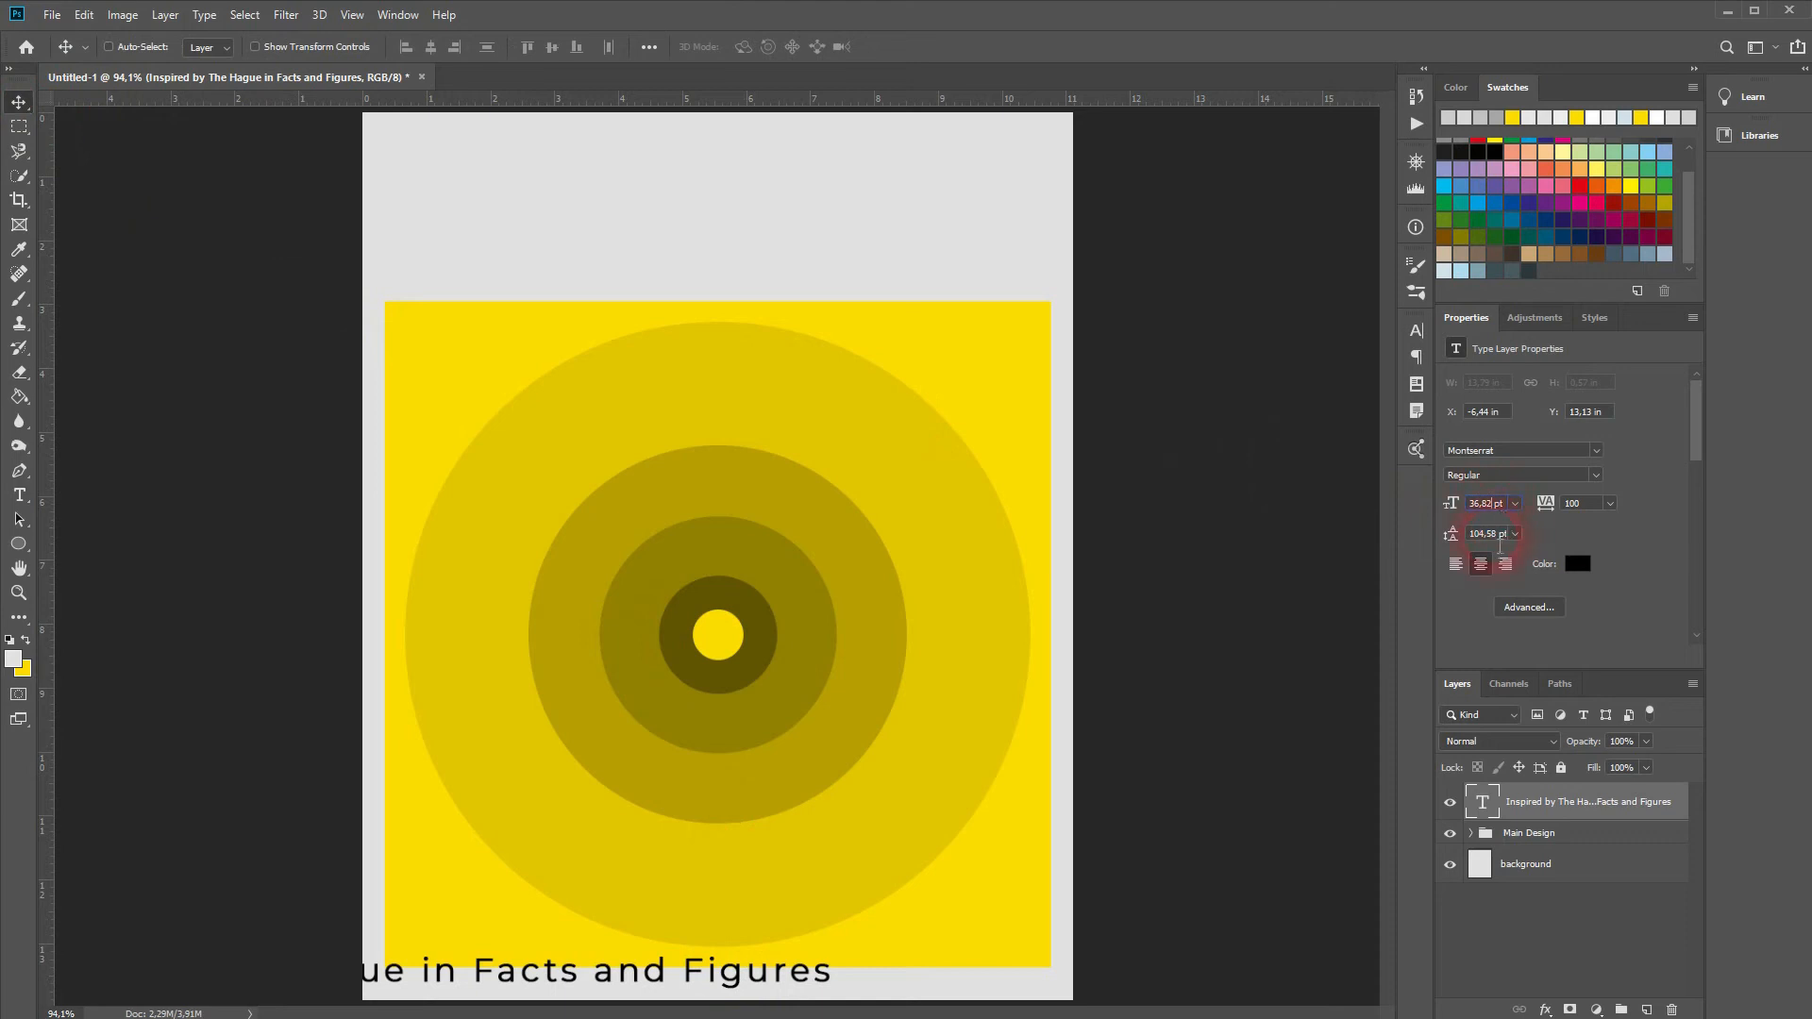
key(Down)
key(Down)
key(Down)
key(Down)
key(Down)
key(Down)
key(Down)
key(Down)
key(Down)
key(Down)
key(Down)
key(Down)
key(Down)
key(Down)
key(Down)
key(Down)
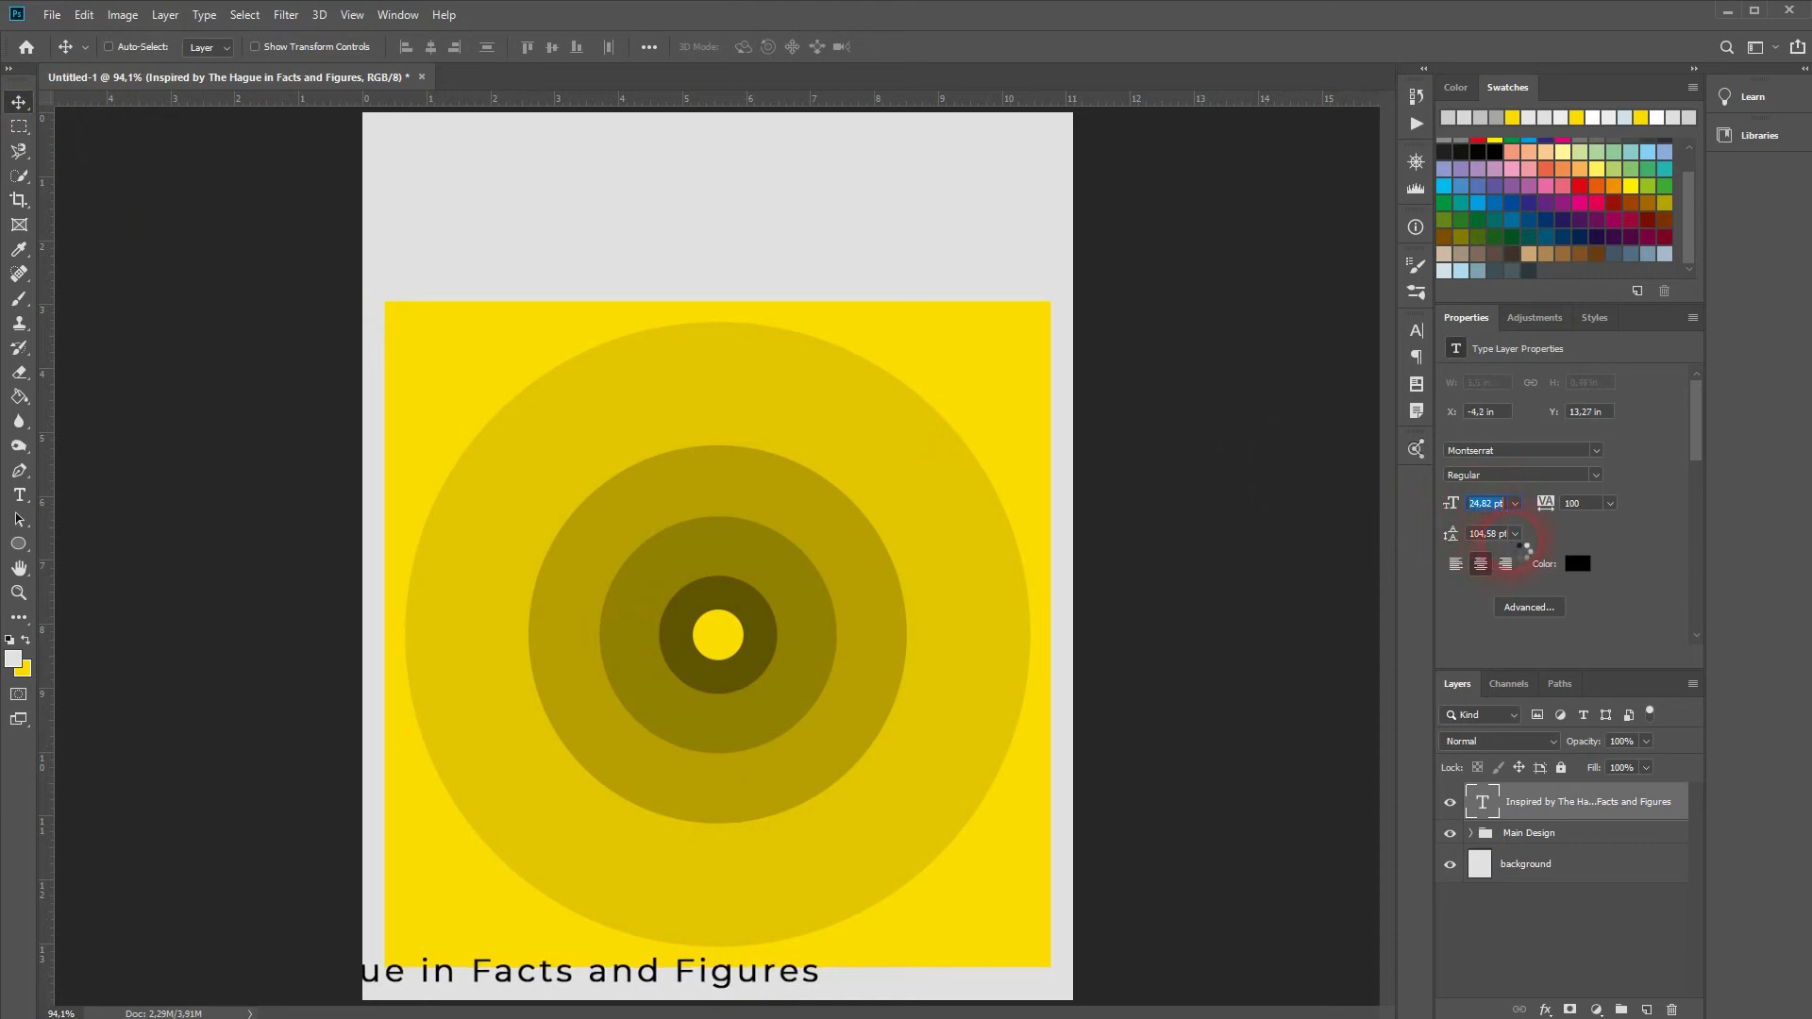
key(Down)
key(Down)
key(Down)
key(Down)
key(Down)
key(Down)
key(Down)
key(Down)
key(Down)
key(Down)
key(Down)
click(769, 906)
key(Down)
key(Down)
text(8)
key(Return)
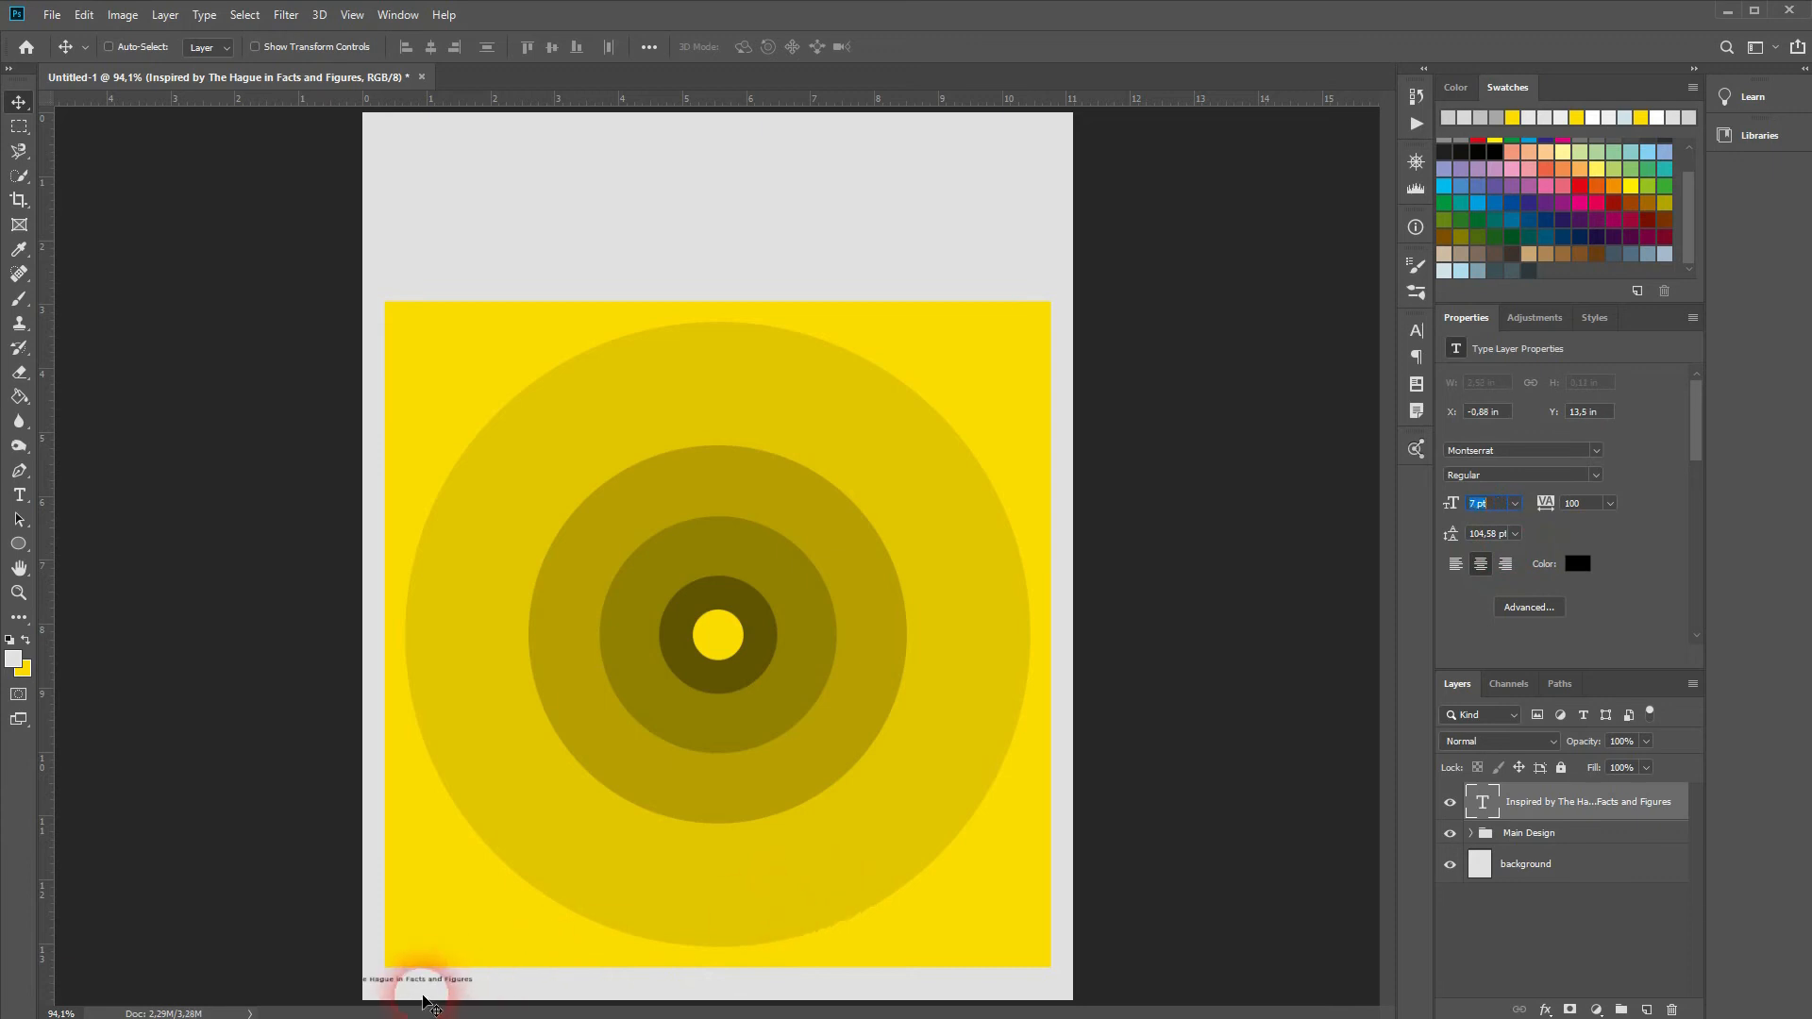
Step: Try moving the credit line, undo it, and add vertical guides at the yellow square's left and right edges
drag(387, 986, 430, 982)
key(ctrl+z)
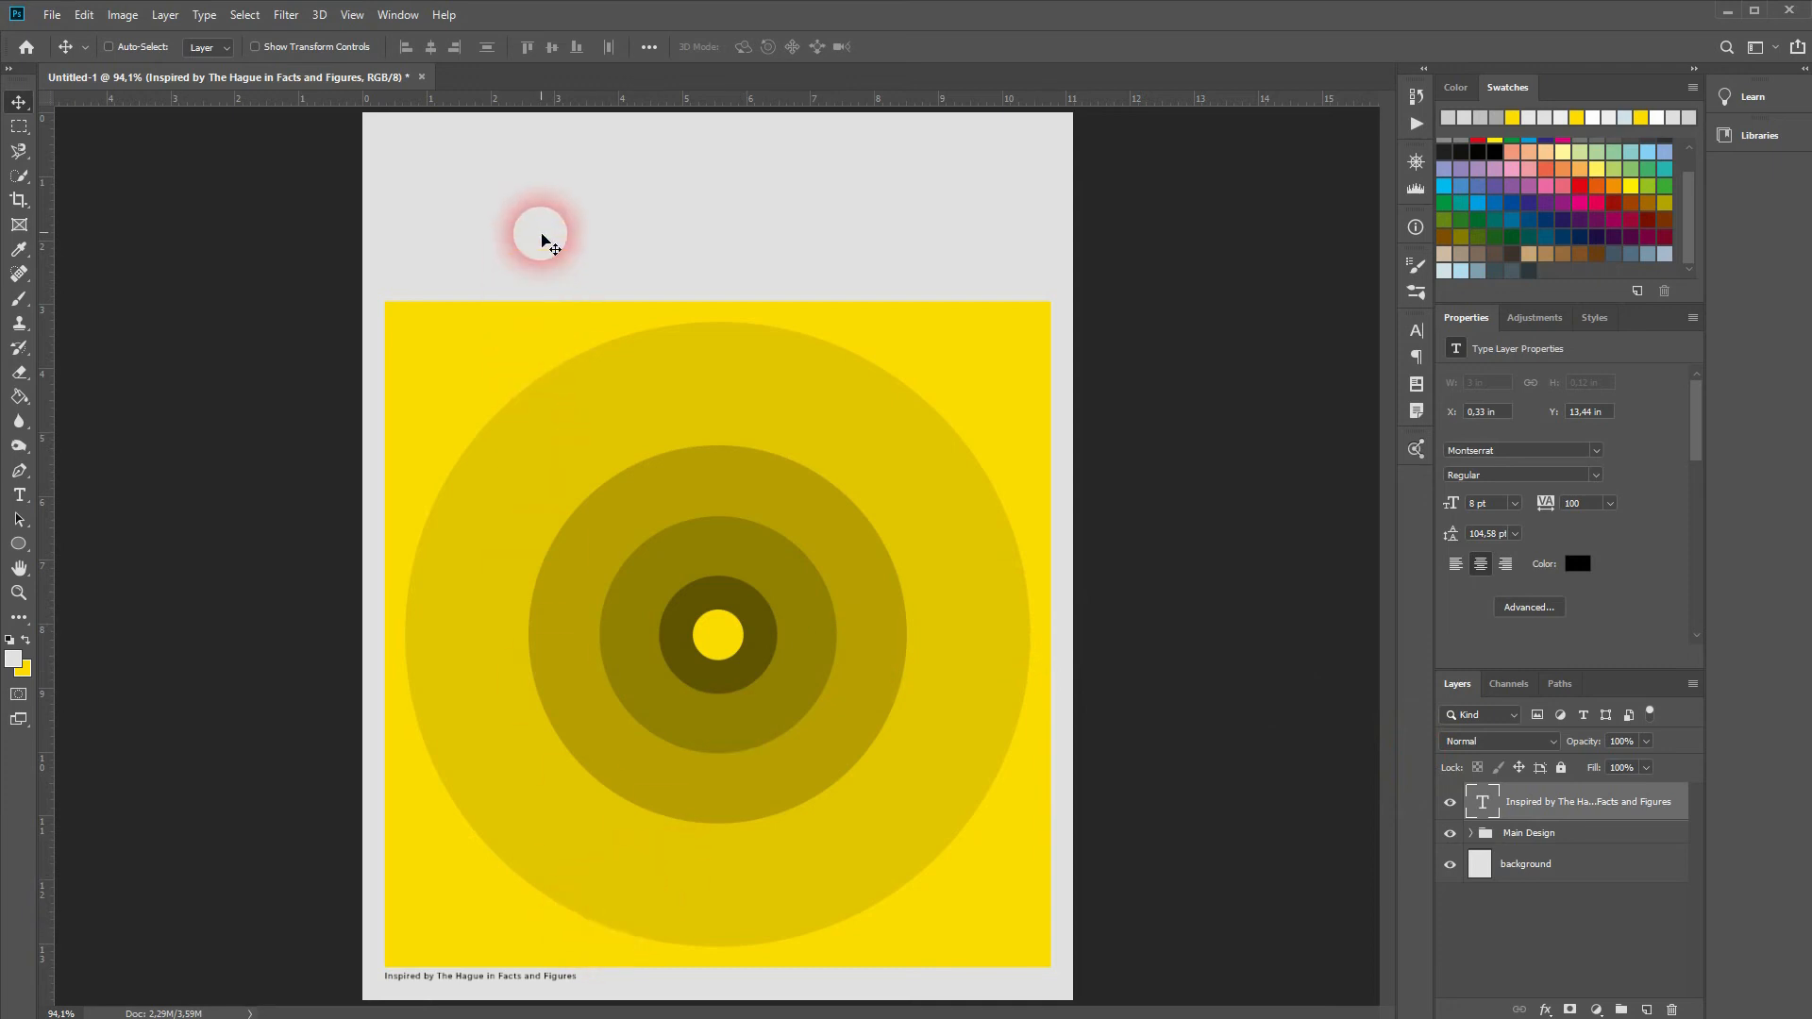
key(ctrl+r)
key(ctrl+r)
drag(56, 177, 398, 231)
drag(52, 144, 1059, 321)
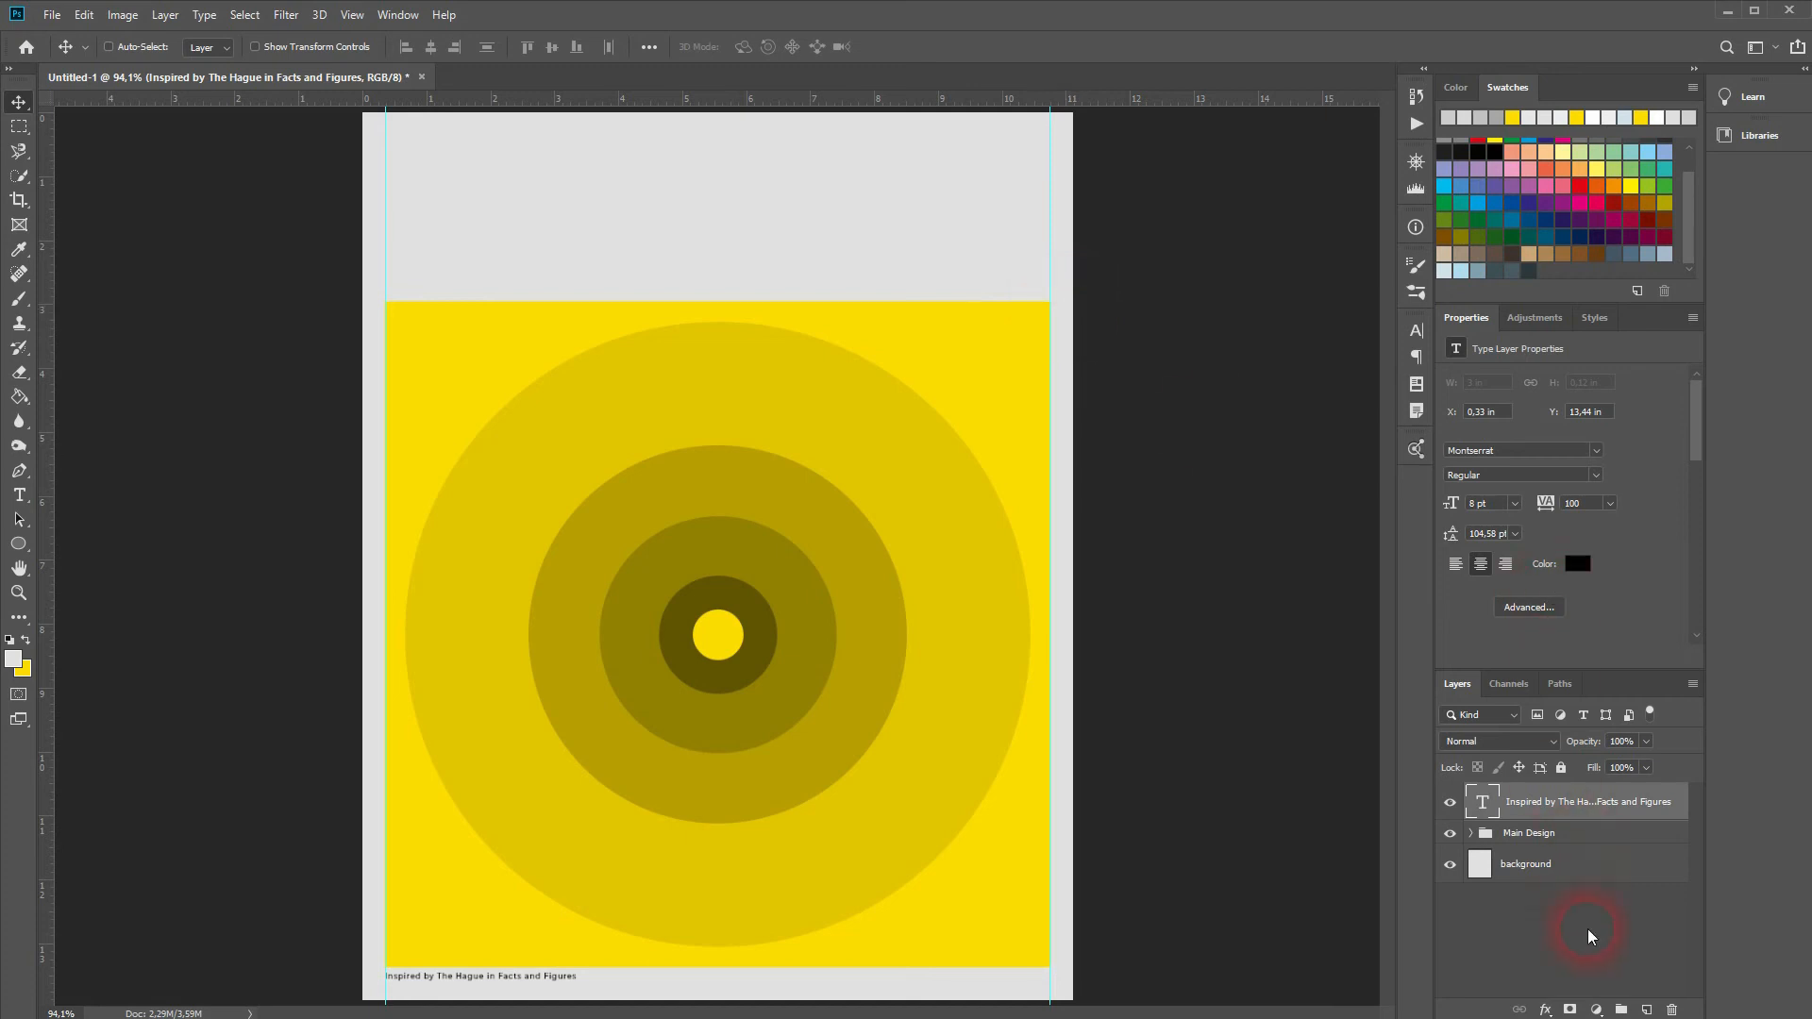
Step: Add the designer's name at the top-left in 16 pt, aligned to the left guide
click(19, 495)
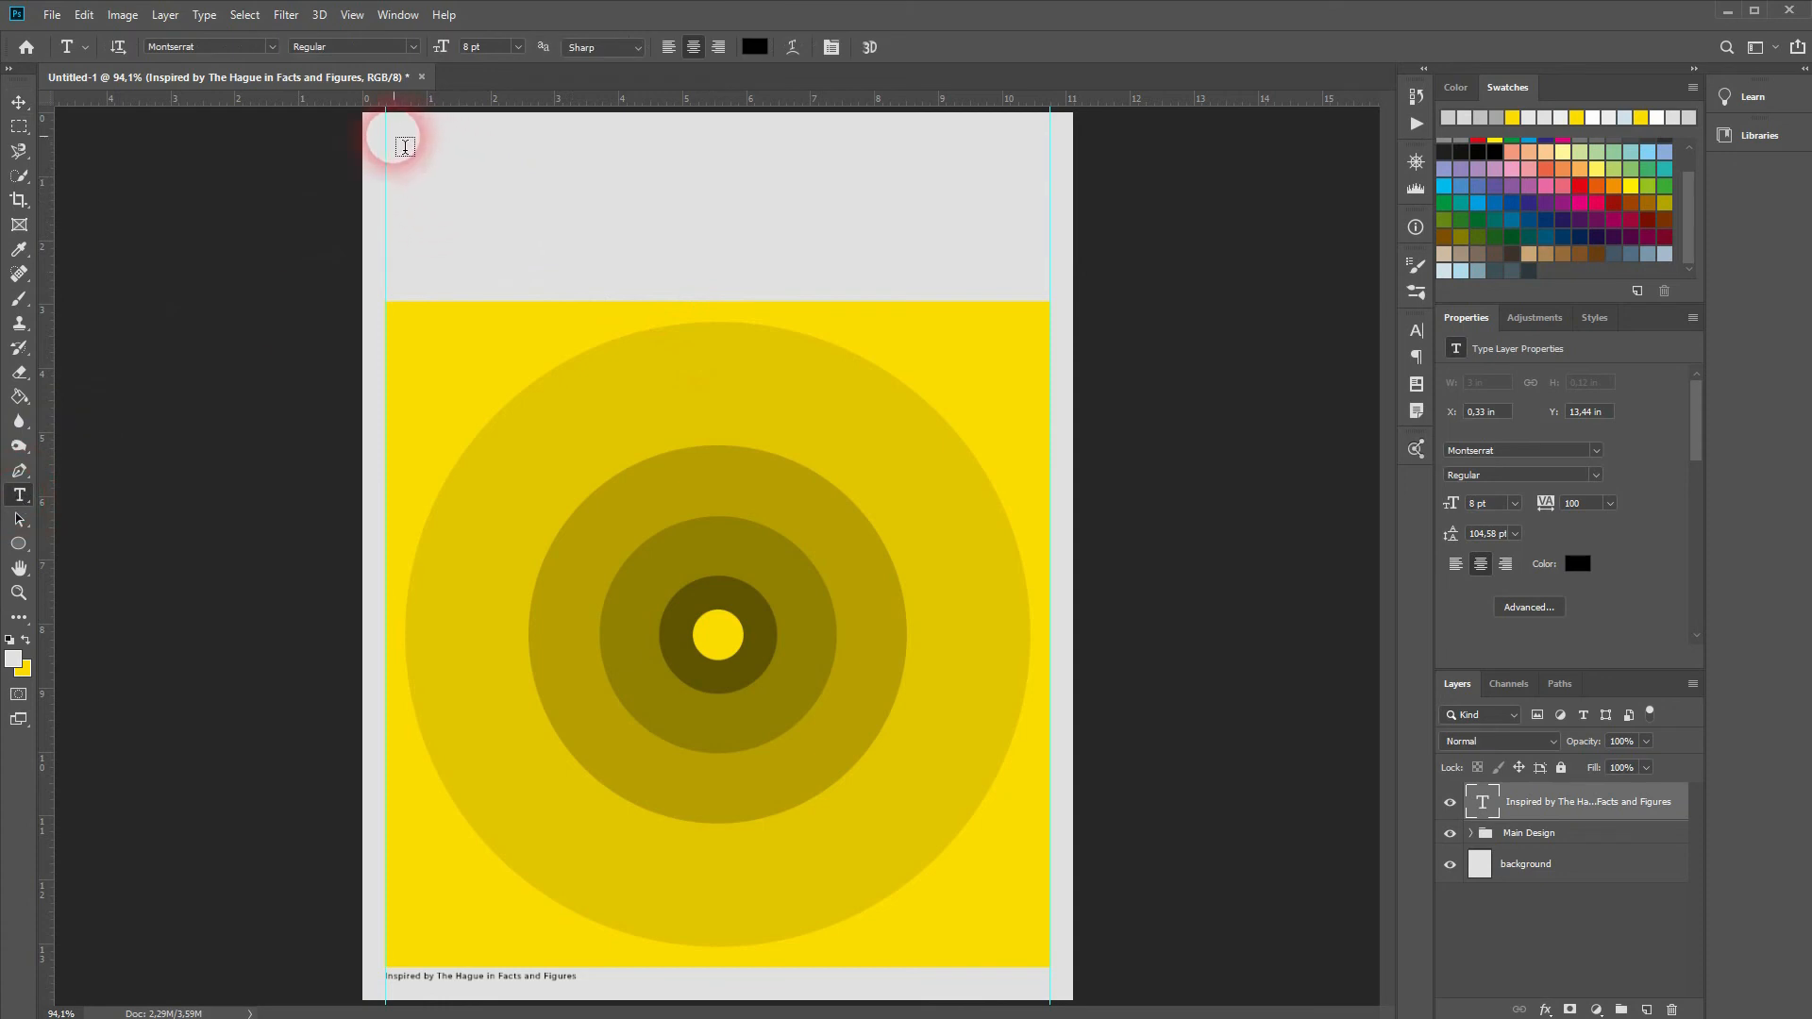
click(394, 137)
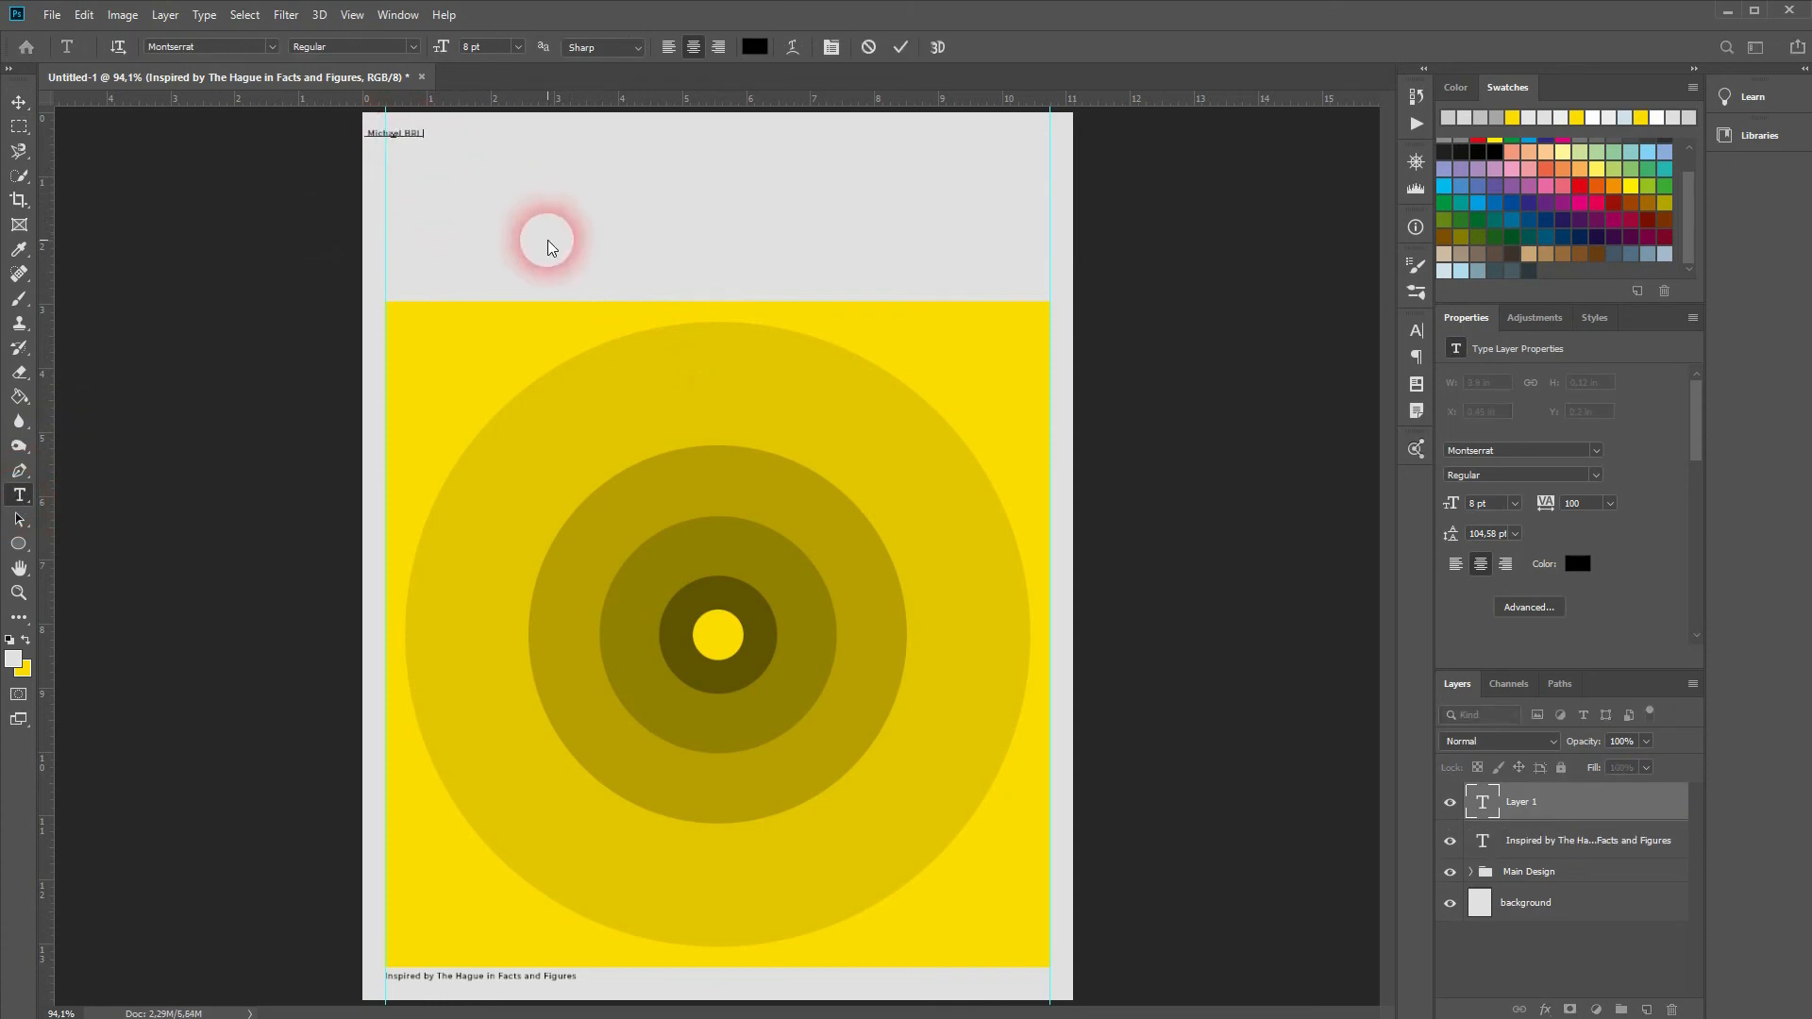
click(19, 102)
drag(393, 134, 449, 139)
drag(1491, 503, 1468, 502)
text(16)
key(Return)
drag(455, 135, 500, 285)
Step: Add a smaller, left-aligned skills list below the name: Photography, Graphic Design, Video Editing, Videography
click(19, 495)
text(Photography)
key(Return)
text(Graphic Design Video Editing Videography)
click(19, 102)
click(1515, 535)
click(1491, 550)
click(1456, 564)
drag(428, 230, 428, 230)
drag(1491, 503, 1468, 503)
key(Down)
key(Down)
key(Down)
key(Return)
Step: Duplicate the list to the right side and replace its text with the social media handles
drag(432, 217, 868, 184)
double_click(1481, 801)
key(Return)
click(19, 102)
Step: Add a right-aligned list of platform names: YouTube, Twitter, Instagram
double_click(875, 210)
key(ctrl+a)
text(YouTube)
key(Return)
text(Twitter)
key(Return)
text(Instagram)
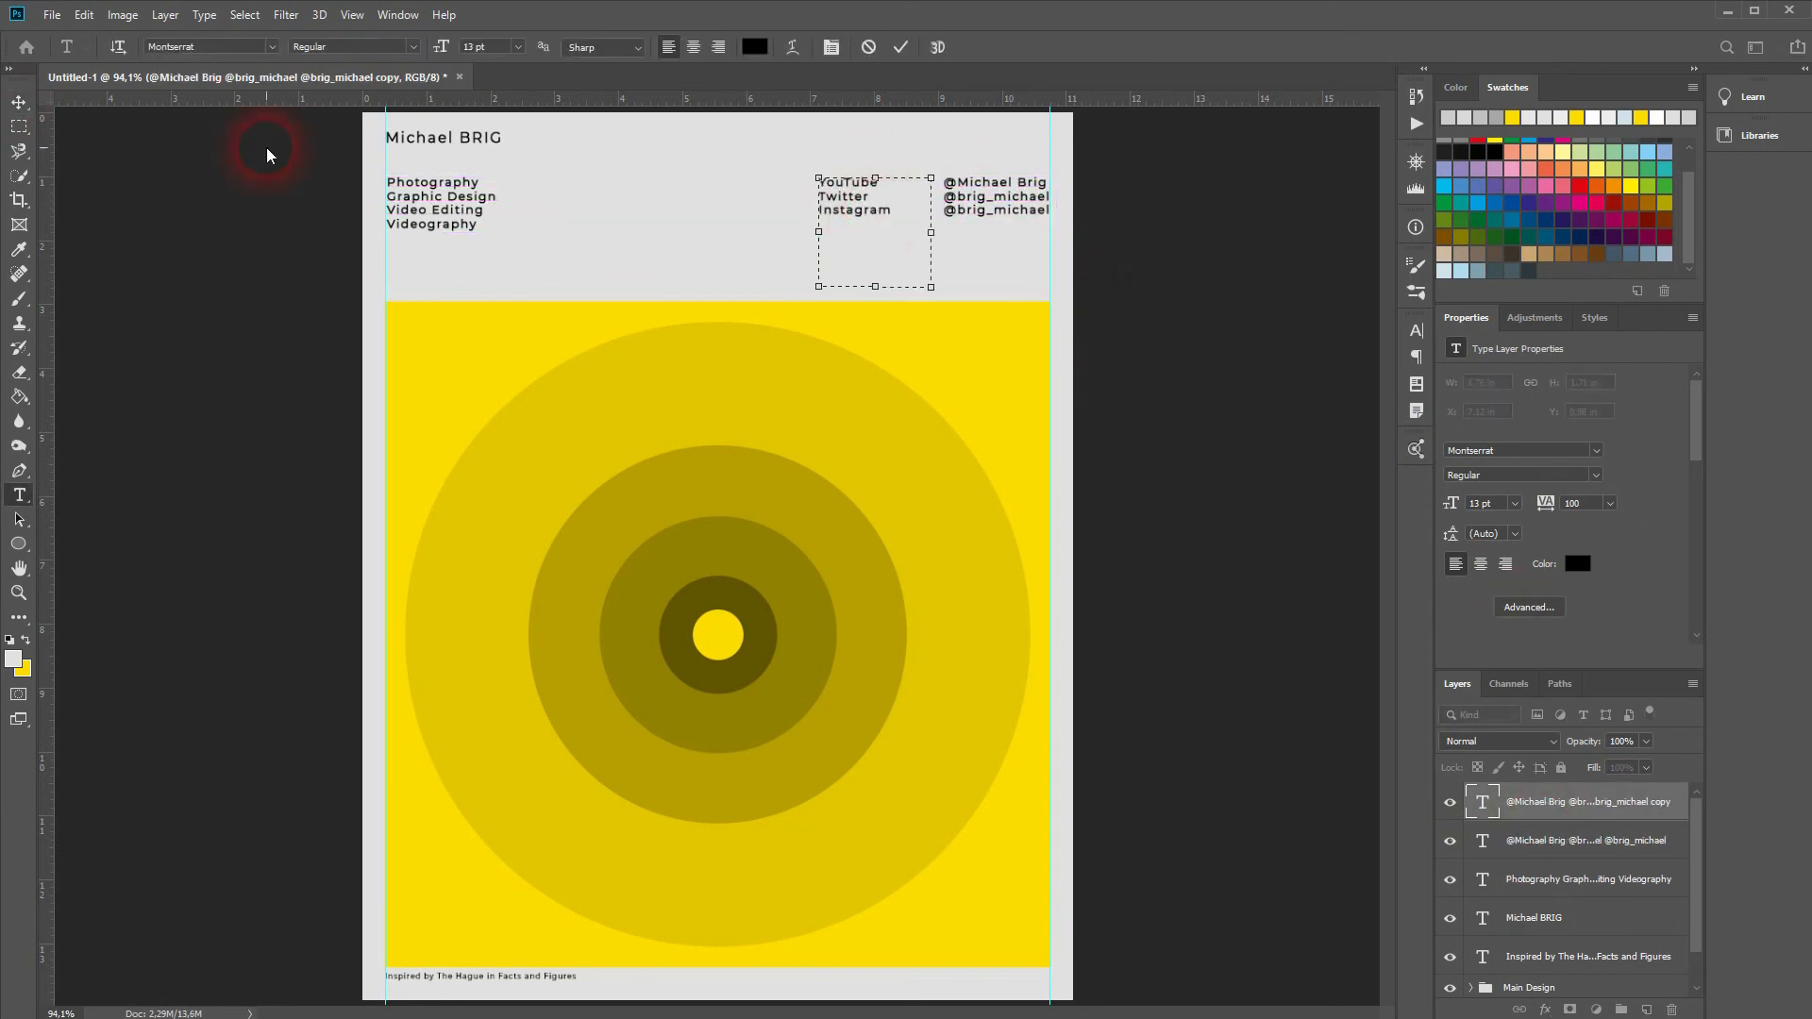
click(19, 102)
click(1505, 563)
Step: Add the designer's website address at 10 pt against the right guide and nudge the platform names left
click(1557, 917)
click(957, 141)
key(ctrl+a)
text(www.michael-brig.com)
click(19, 102)
click(1451, 503)
key(Down)
key(Down)
key(Down)
key(Down)
key(Down)
key(Down)
drag(982, 144, 994, 144)
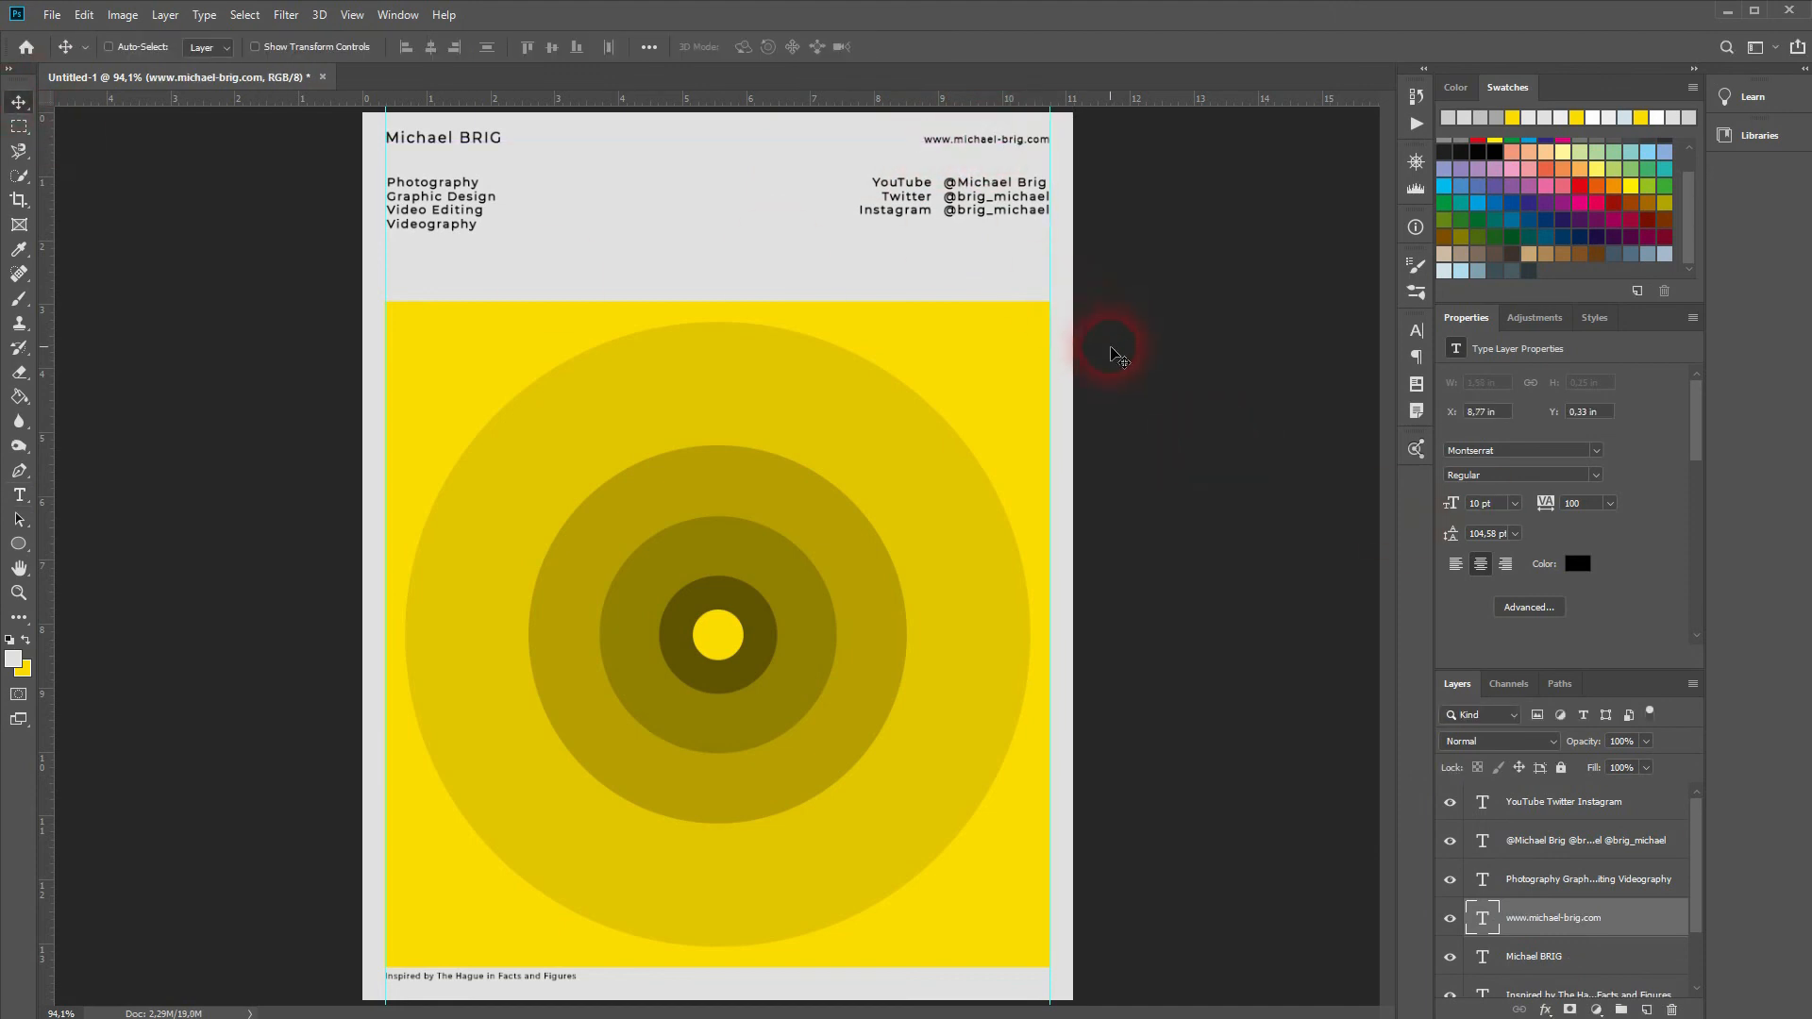
click(1563, 801)
drag(905, 202, 897, 201)
Step: Add another guide, group the header text layers as 'Header', and shift the group down slightly
drag(45, 250, 385, 250)
click(1589, 809)
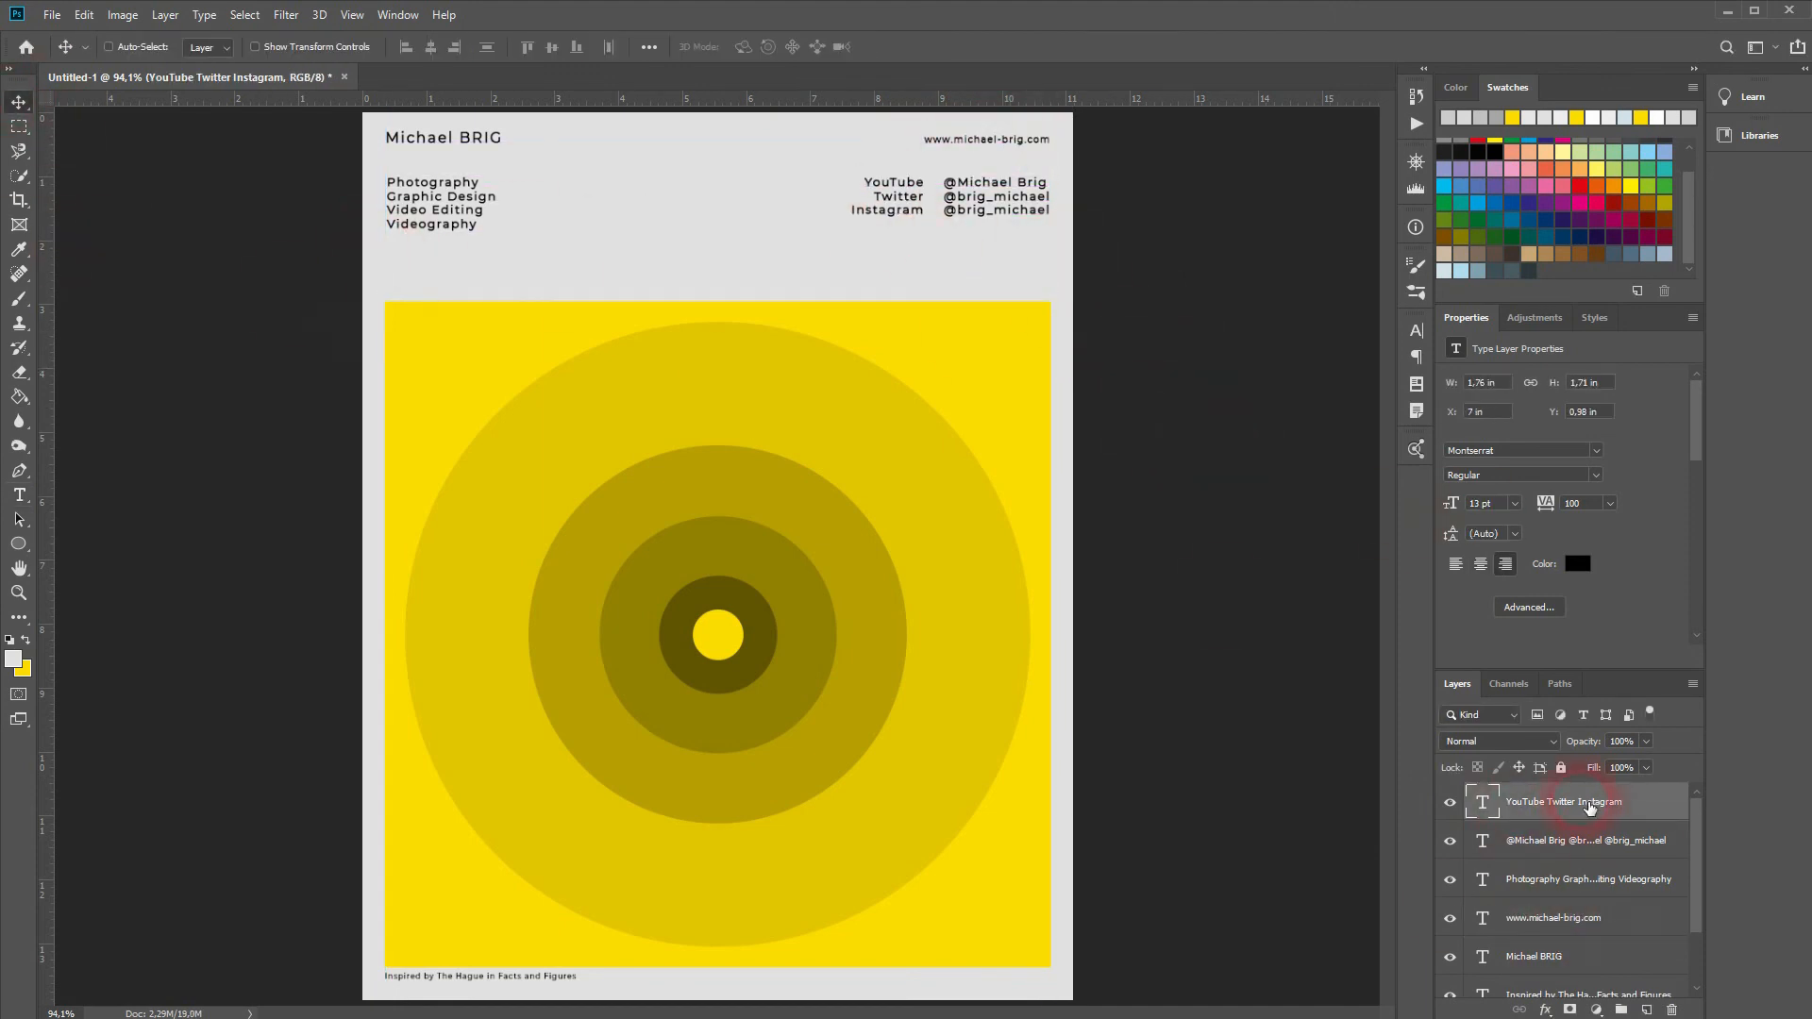
shift+click(1557, 880)
key(ctrl+g)
double_click(1522, 795)
text(Header)
drag(639, 166, 639, 185)
click(1568, 829)
Step: Move the credit line below Main Design and stretch the paper texture to cover the page
drag(1568, 830, 1569, 870)
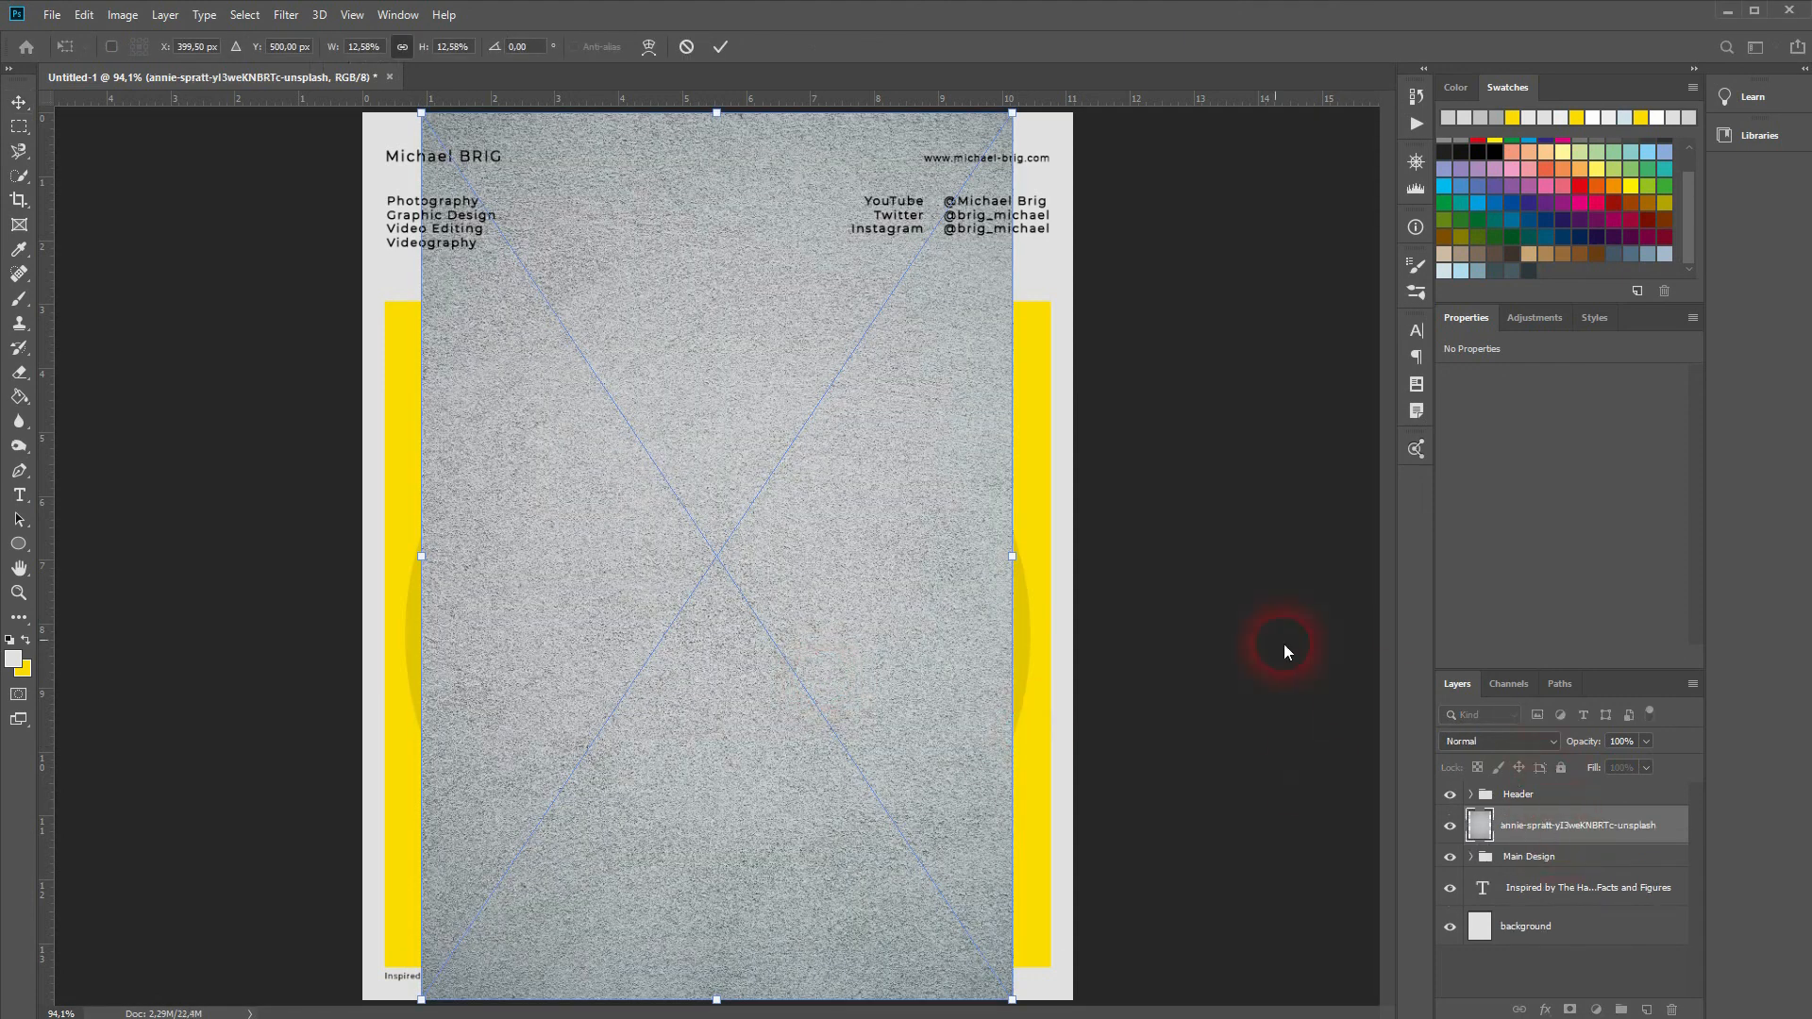
drag(1012, 557, 1087, 570)
key(Return)
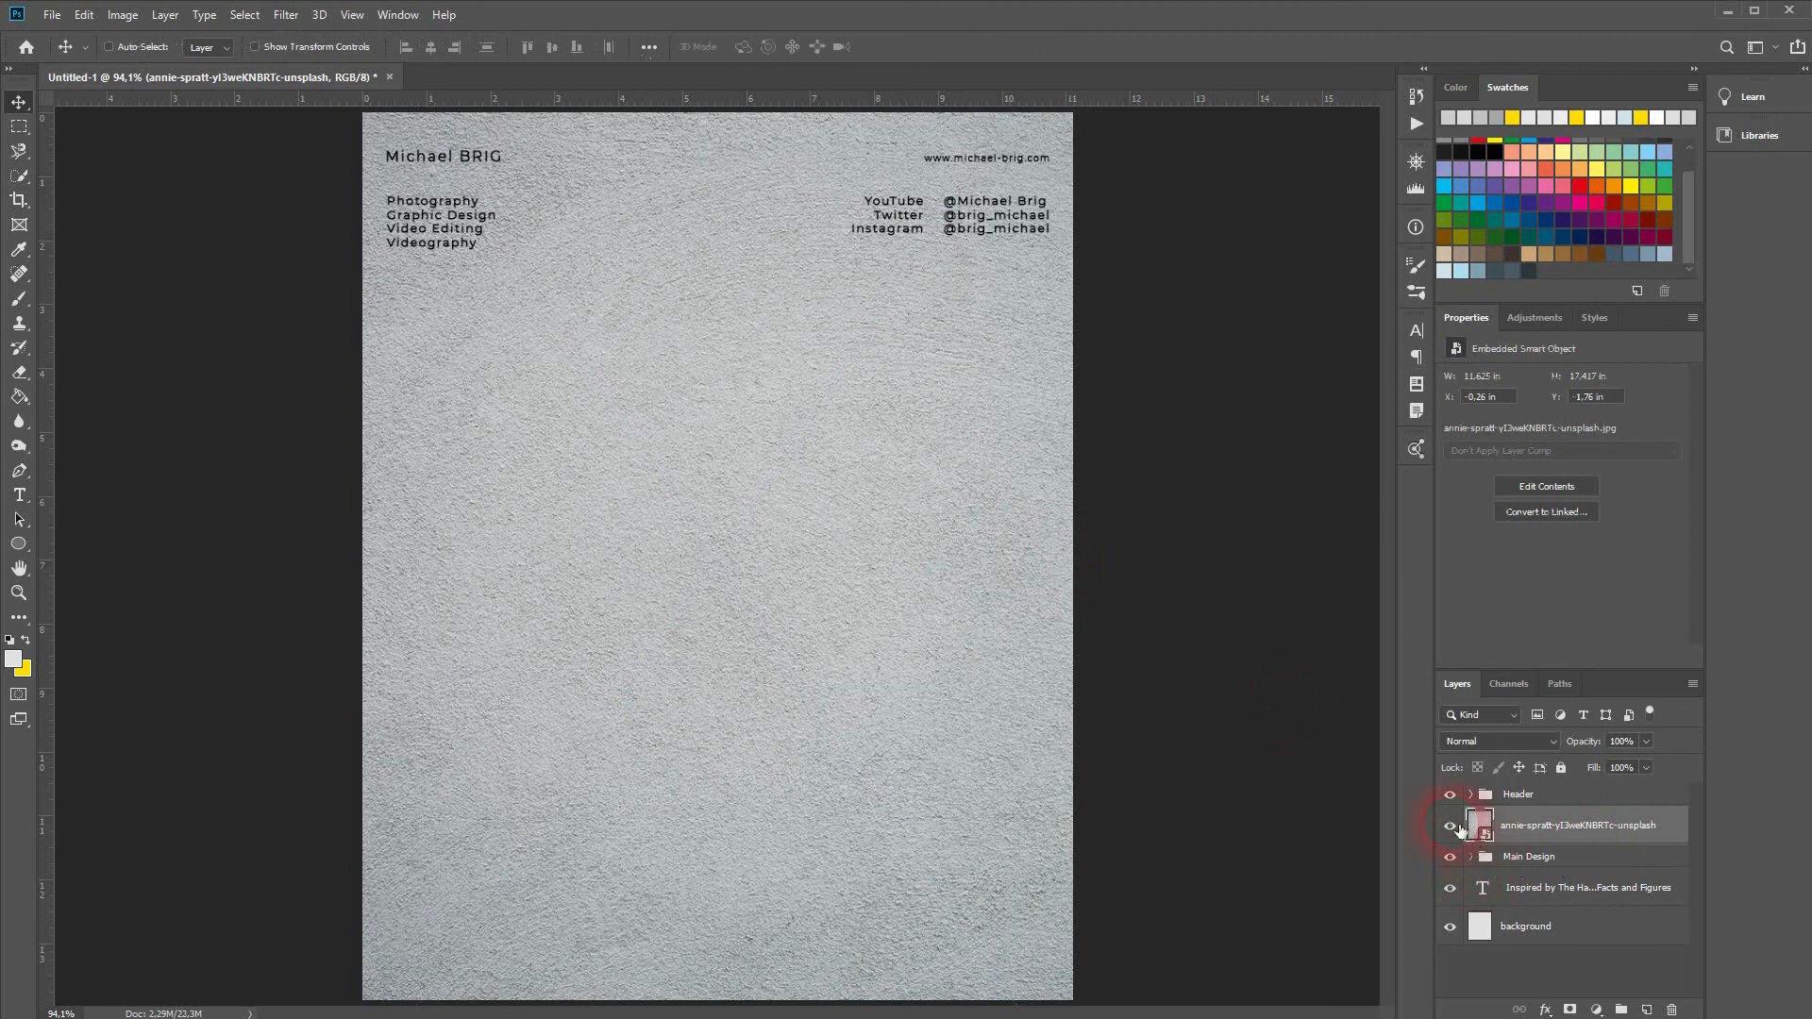
click(1449, 826)
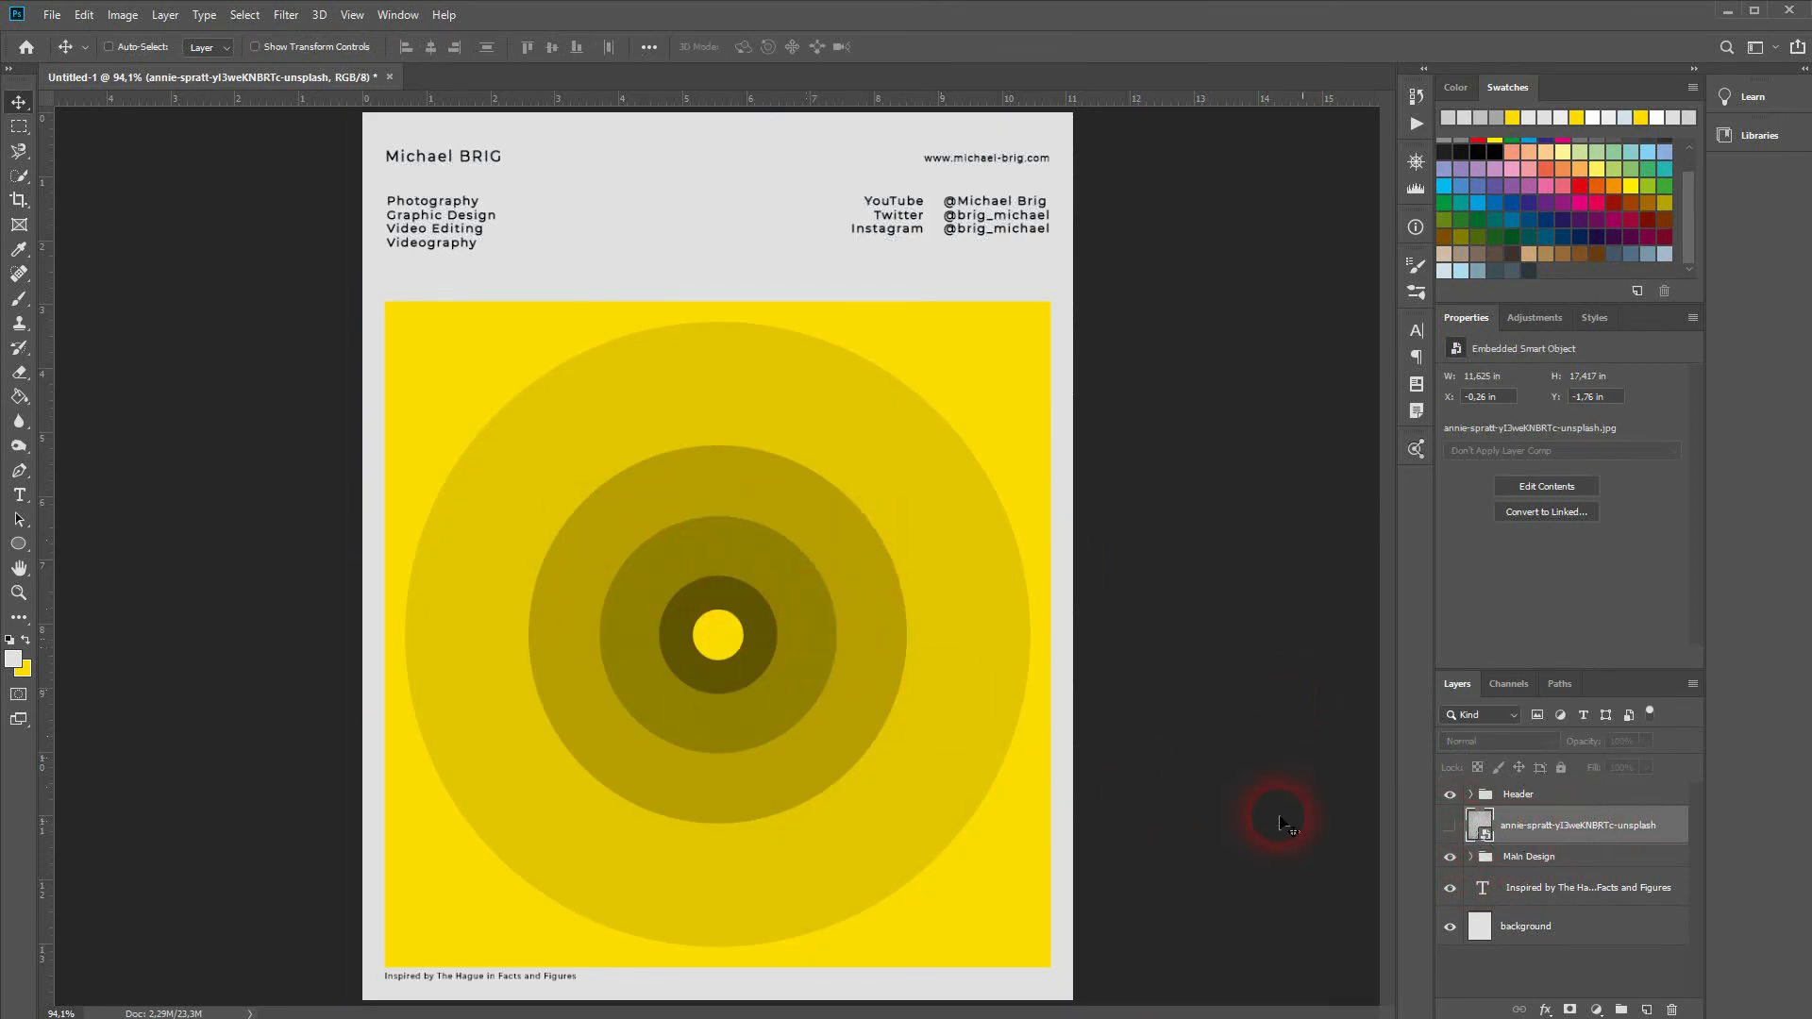
Step: Set the paper texture to Soft Light and clip it to the design below
click(1449, 826)
click(1541, 738)
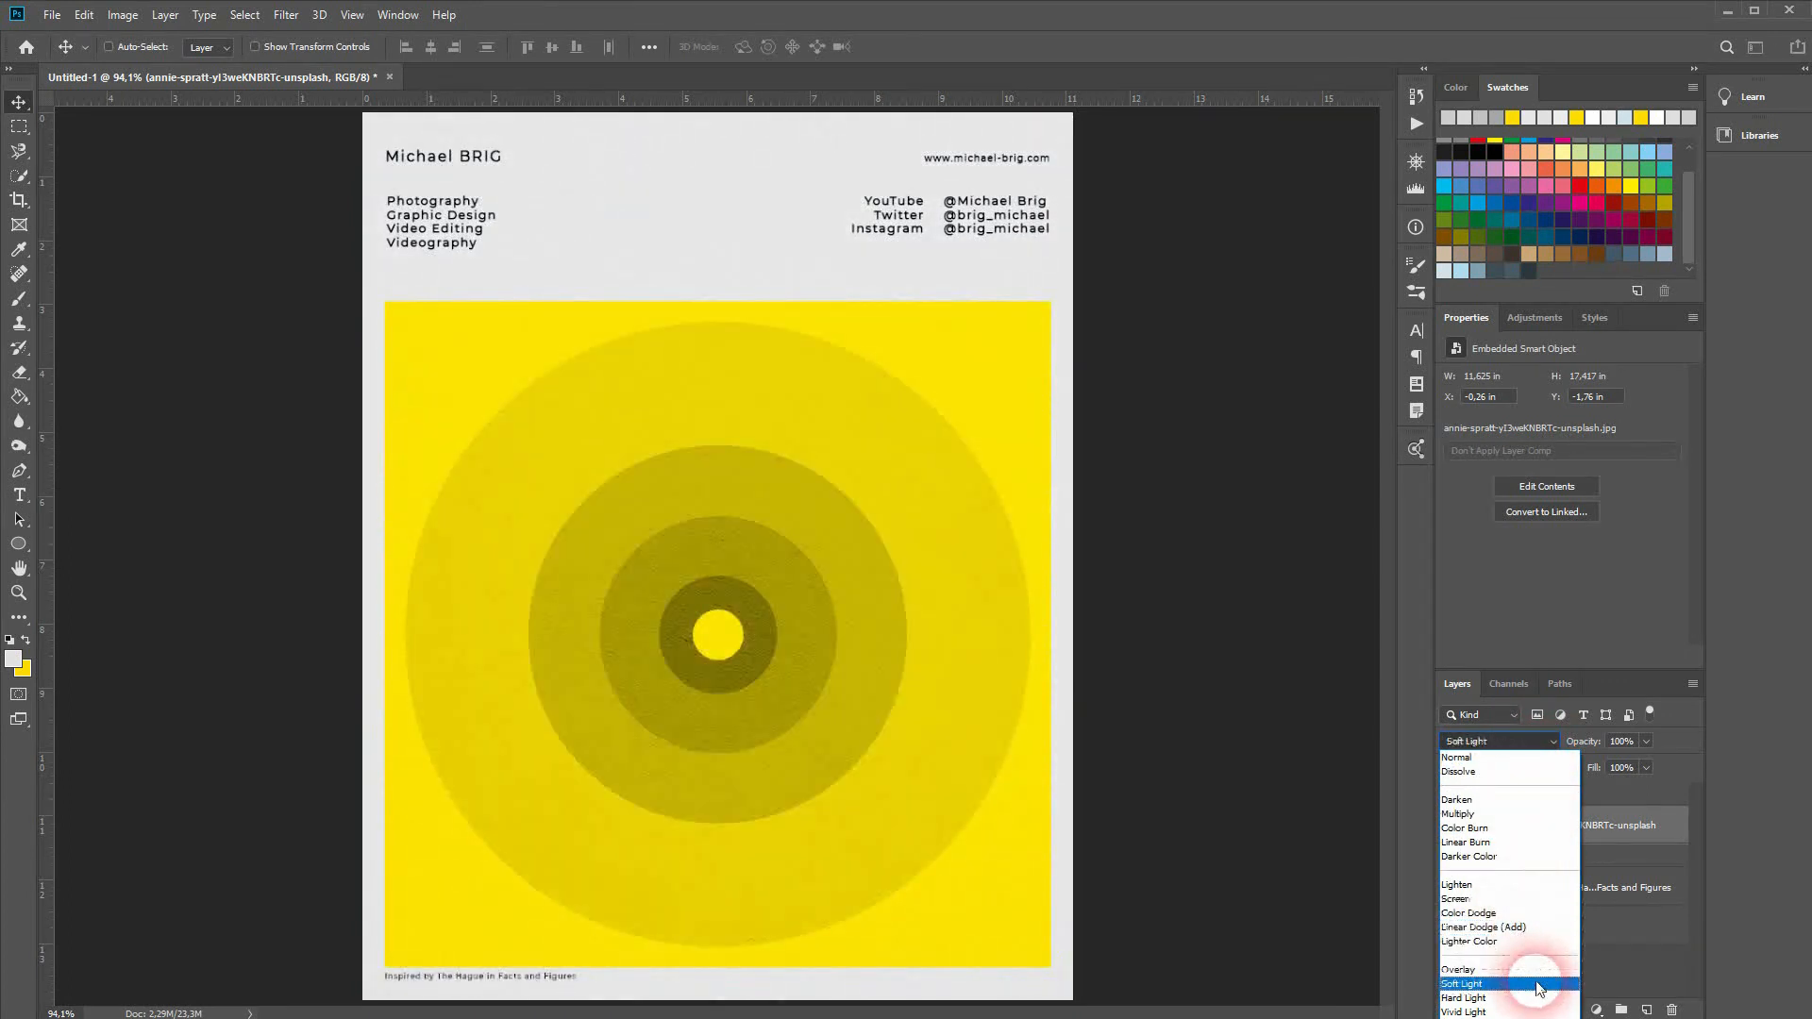
click(1539, 984)
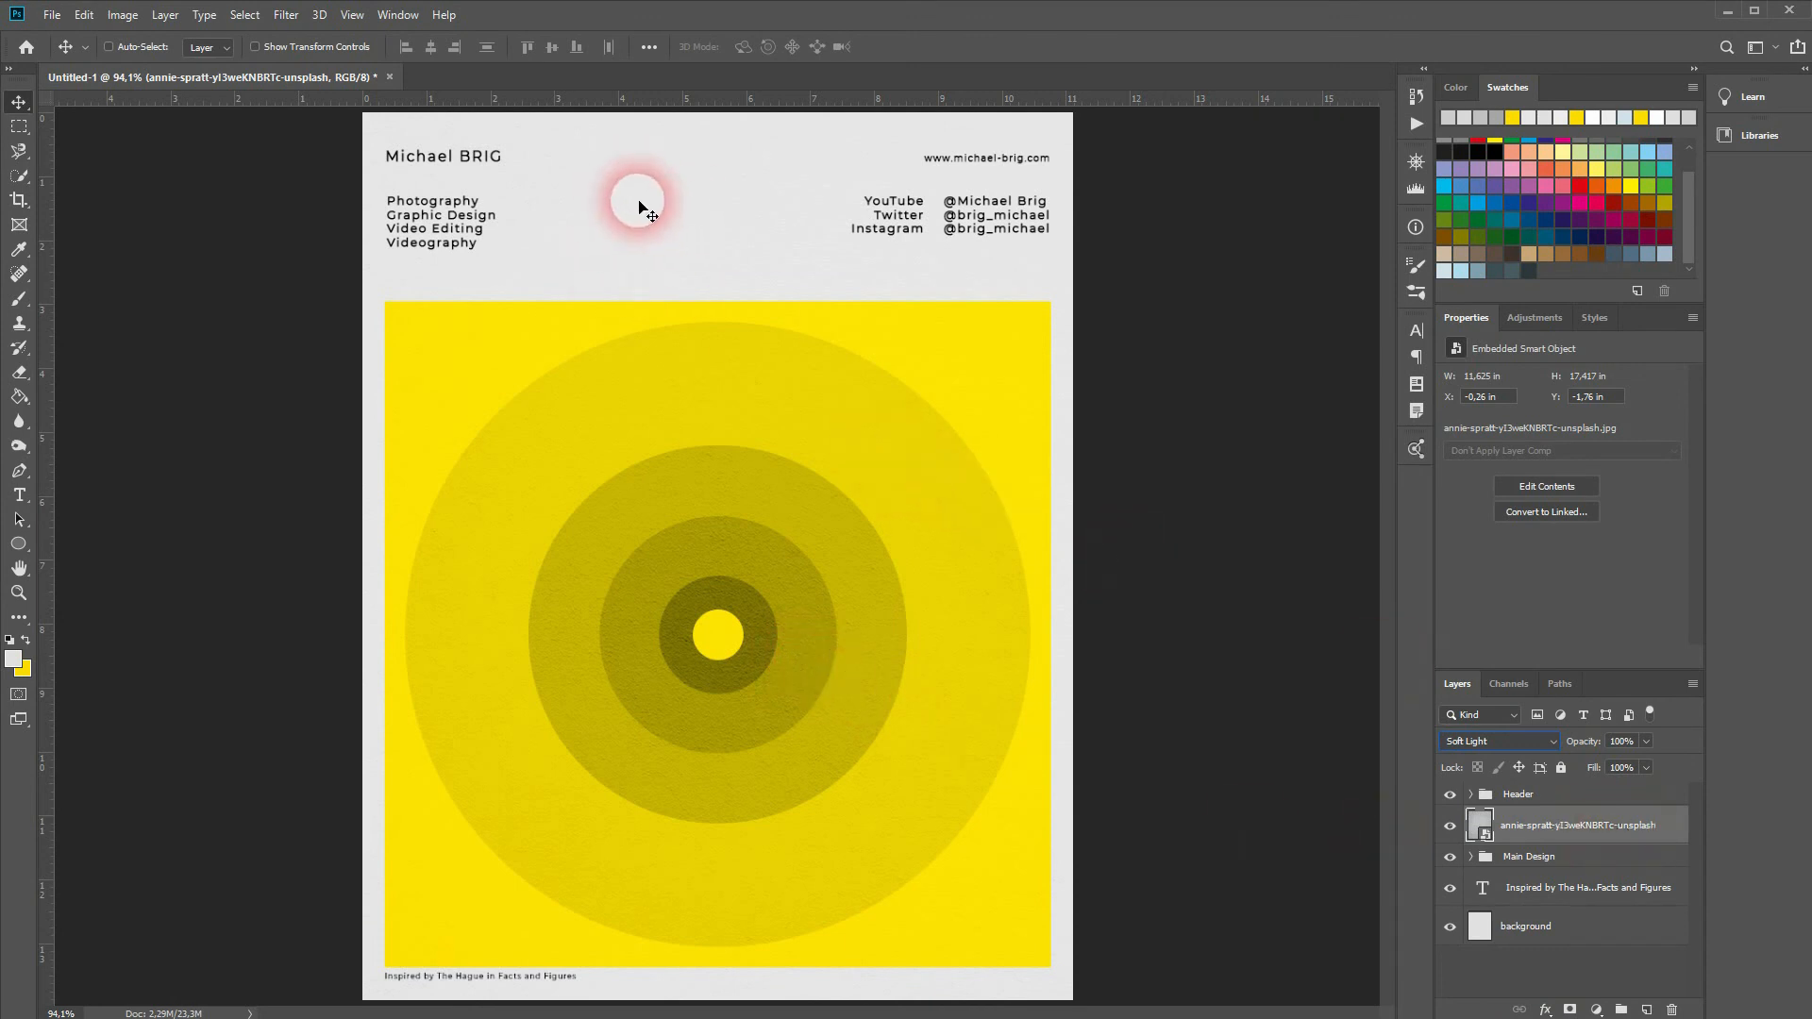
right_click(1624, 828)
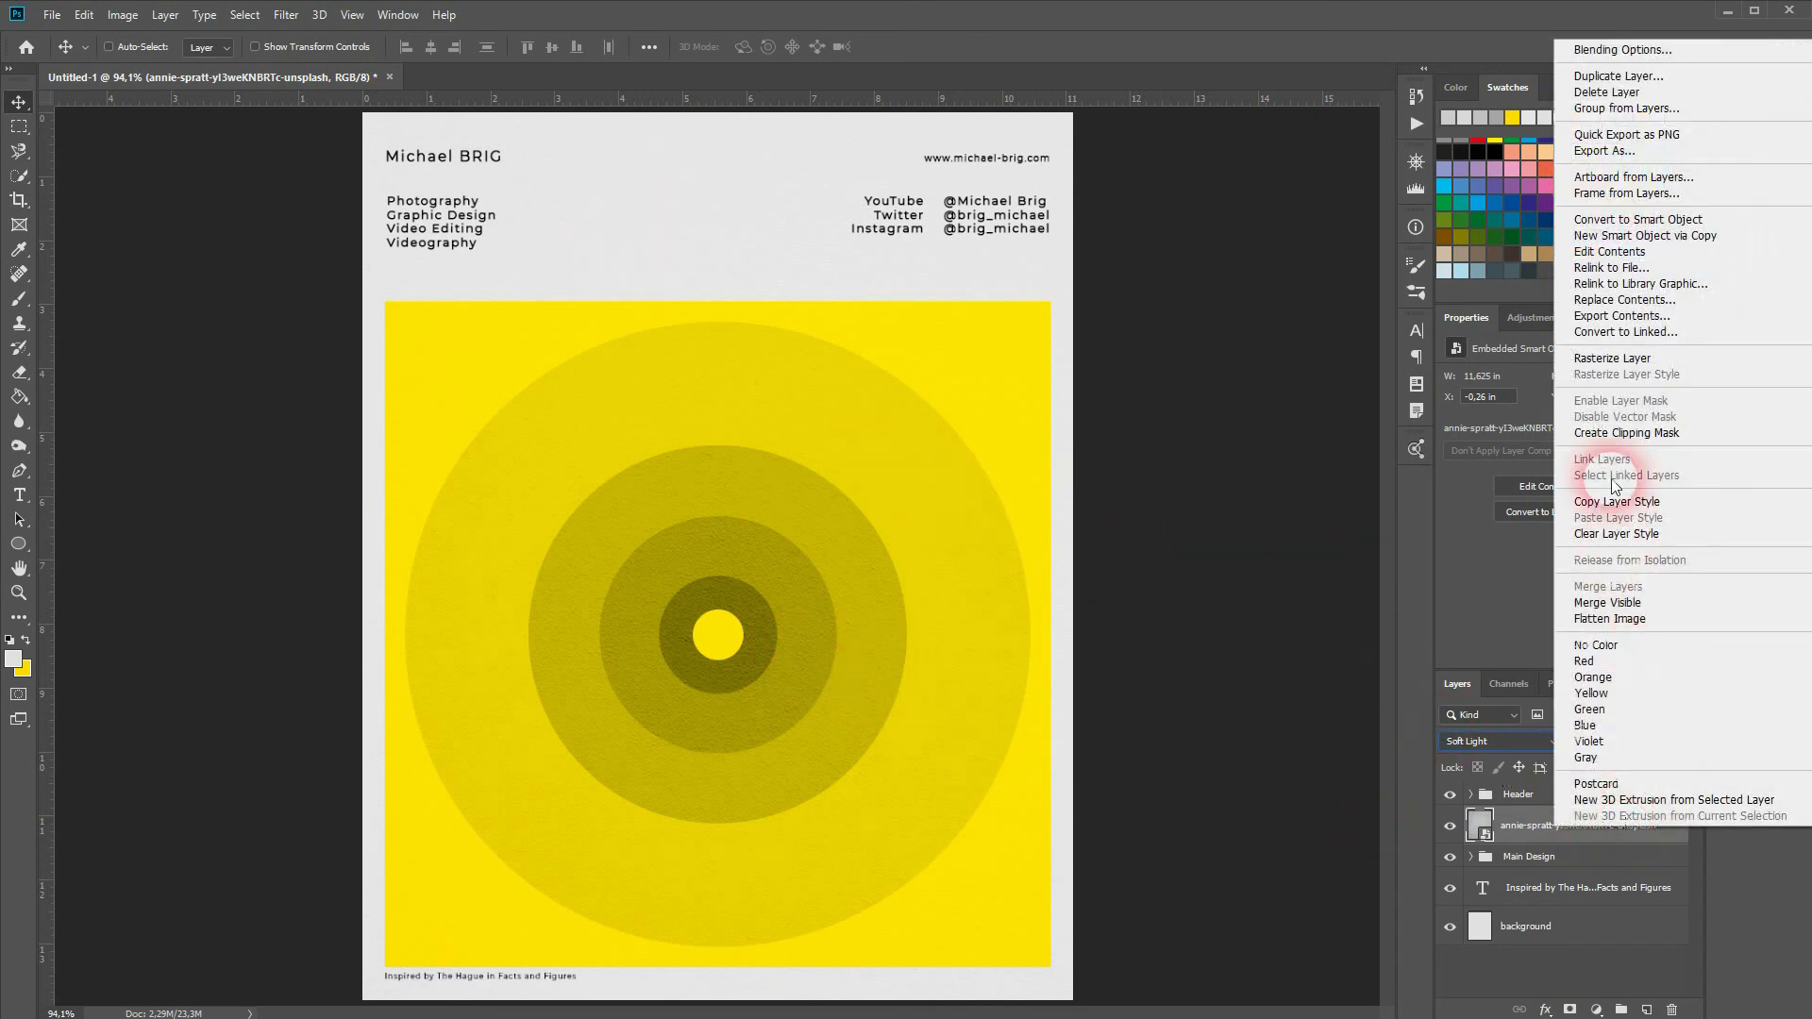
click(1612, 433)
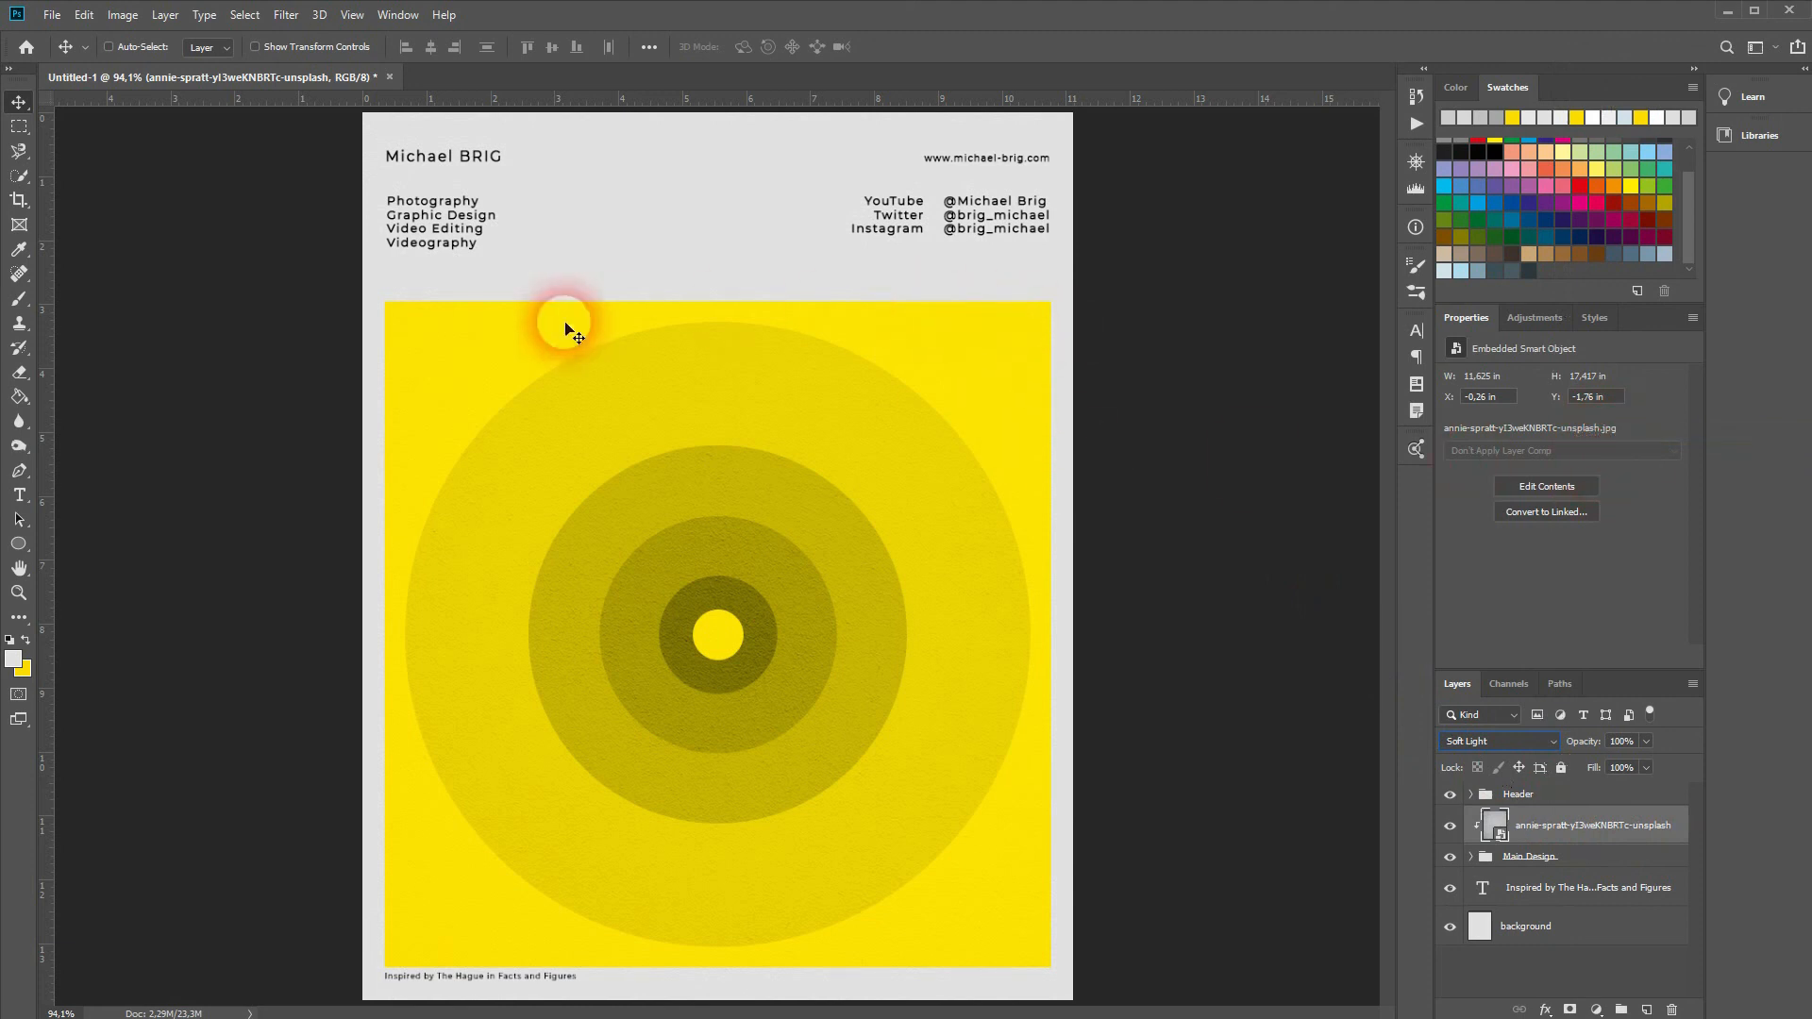
Step: Lower the paper texture's opacity to 52%
click(1447, 859)
click(1449, 859)
click(1598, 835)
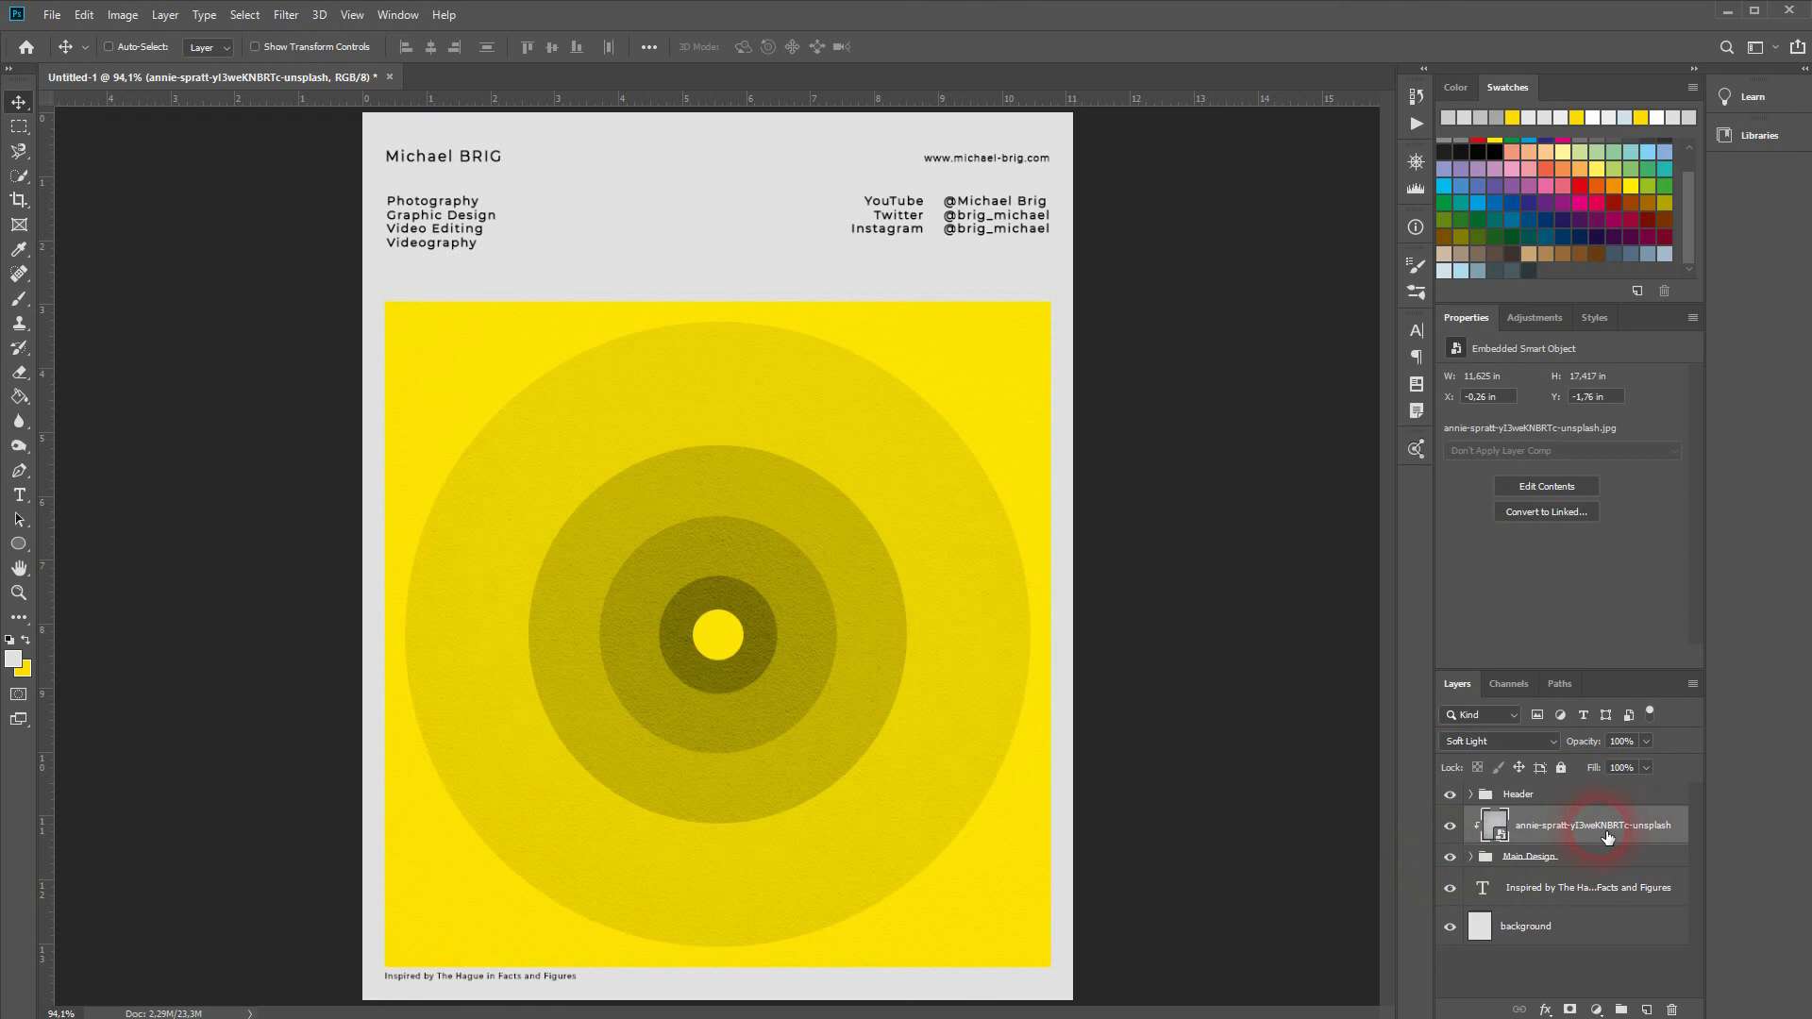
drag(1599, 747, 1567, 745)
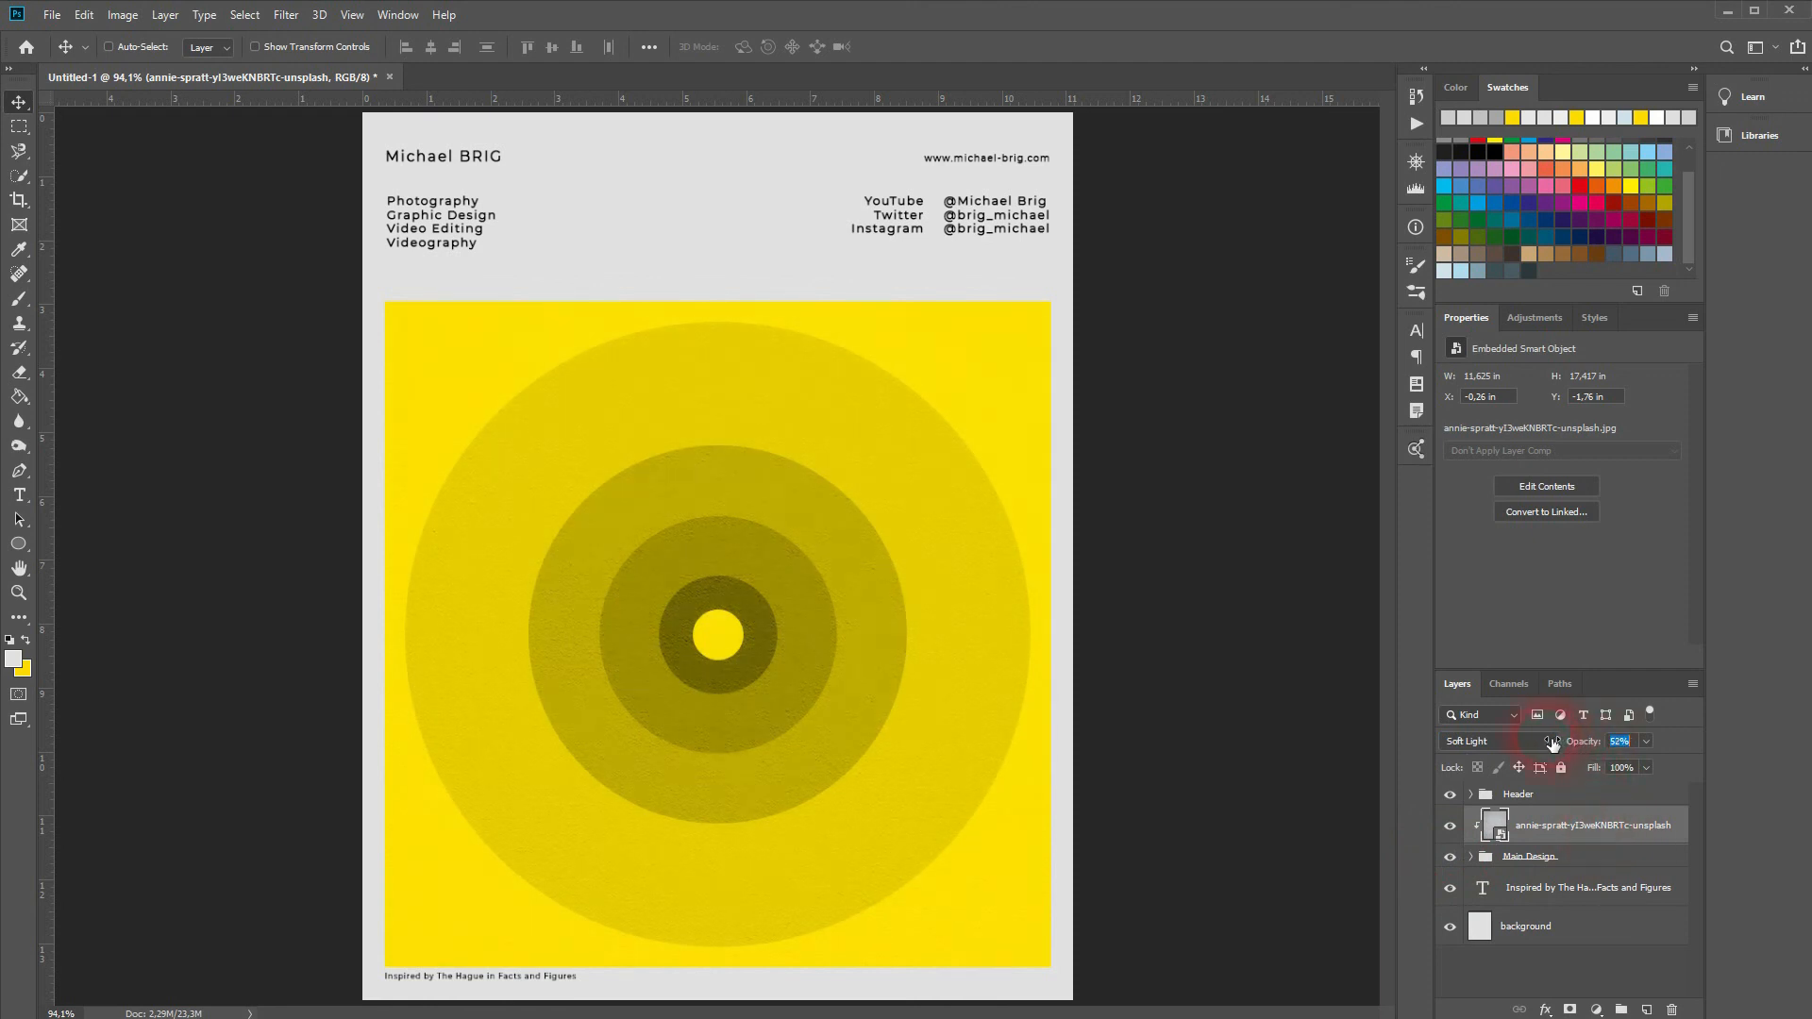